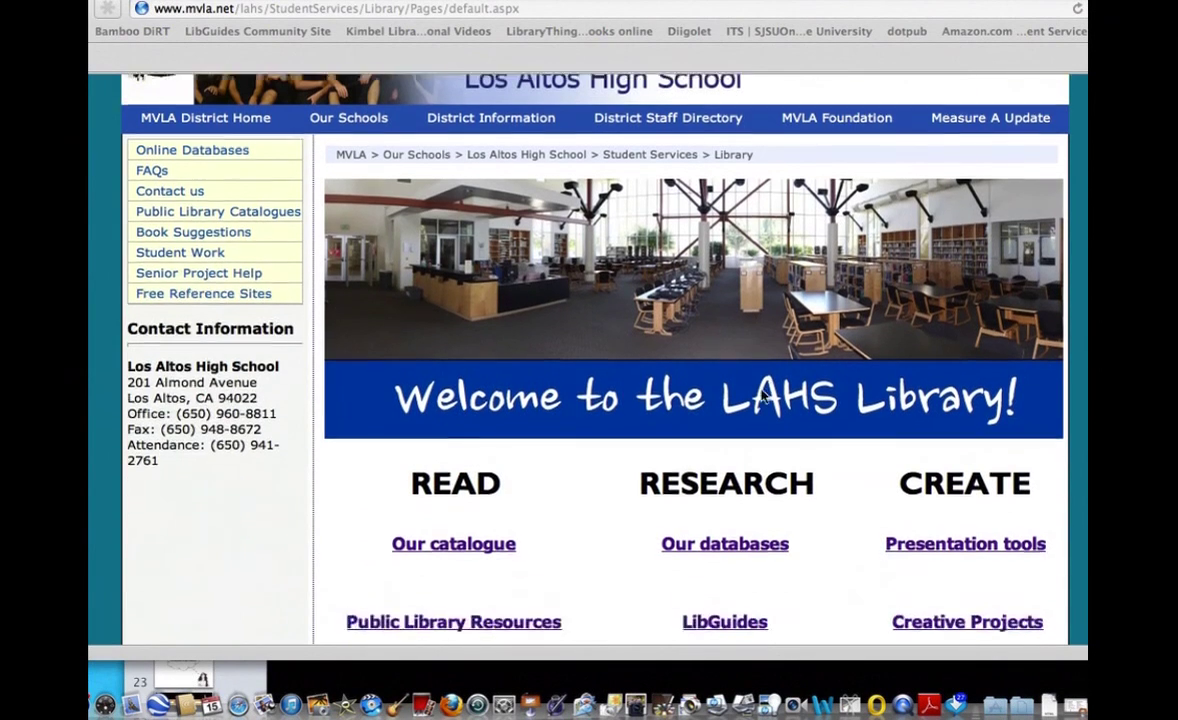
pyautogui.scroll(-6, 762, 396)
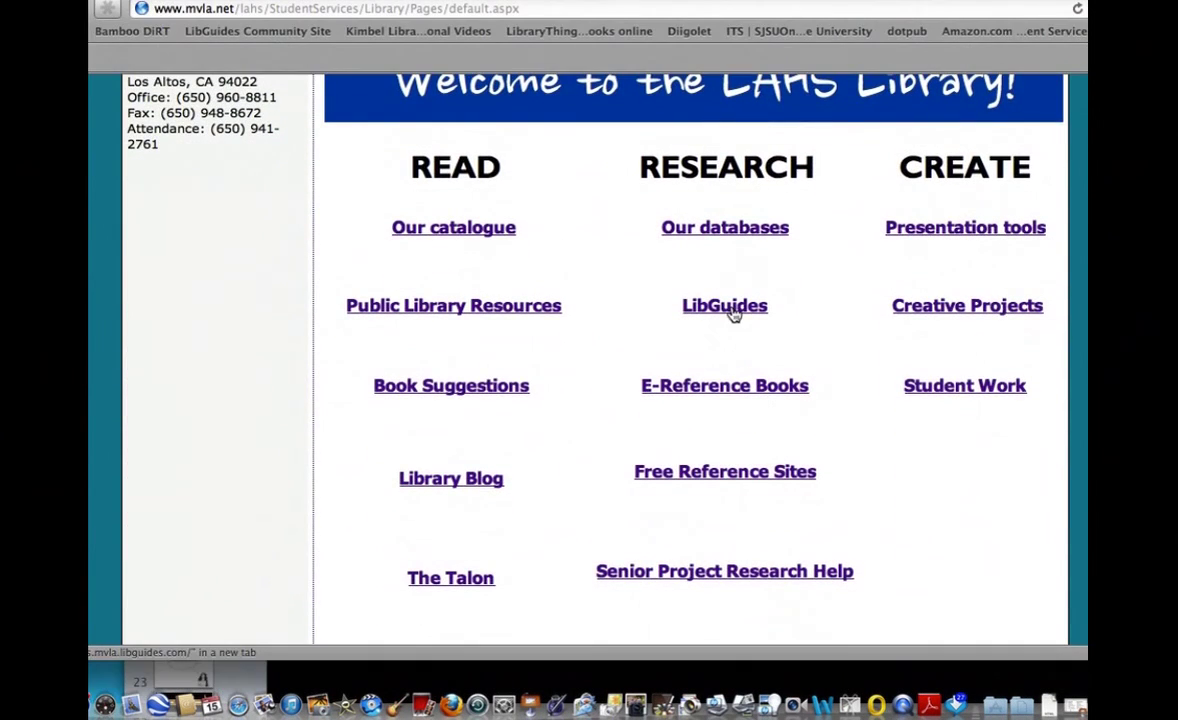
# Go from the library site's LibGuides to the Film Criticism guide's Databases page.
pyautogui.click(733, 314)
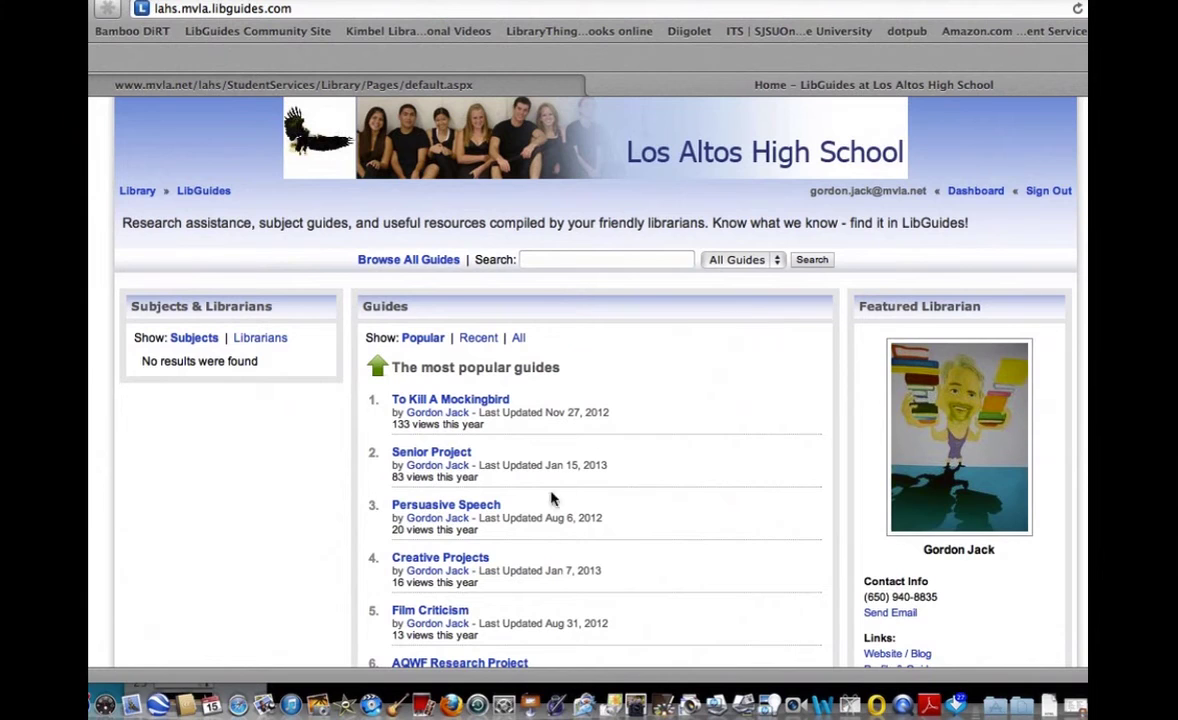
pyautogui.click(455, 612)
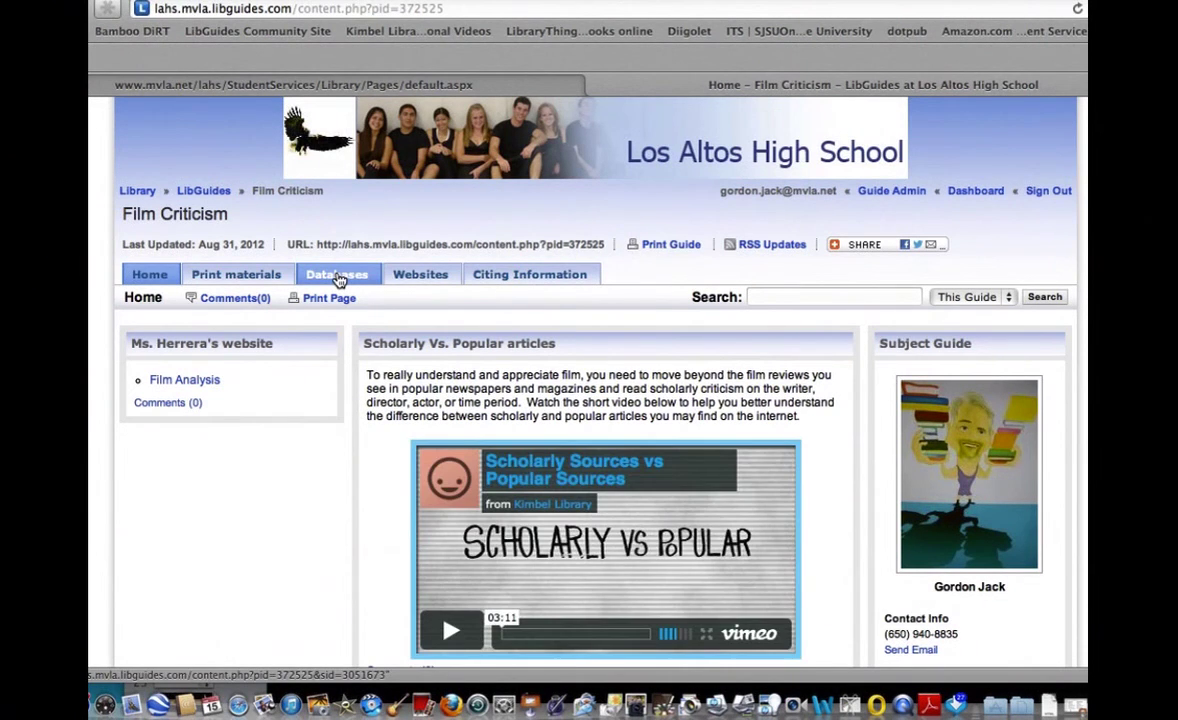
pyautogui.click(339, 278)
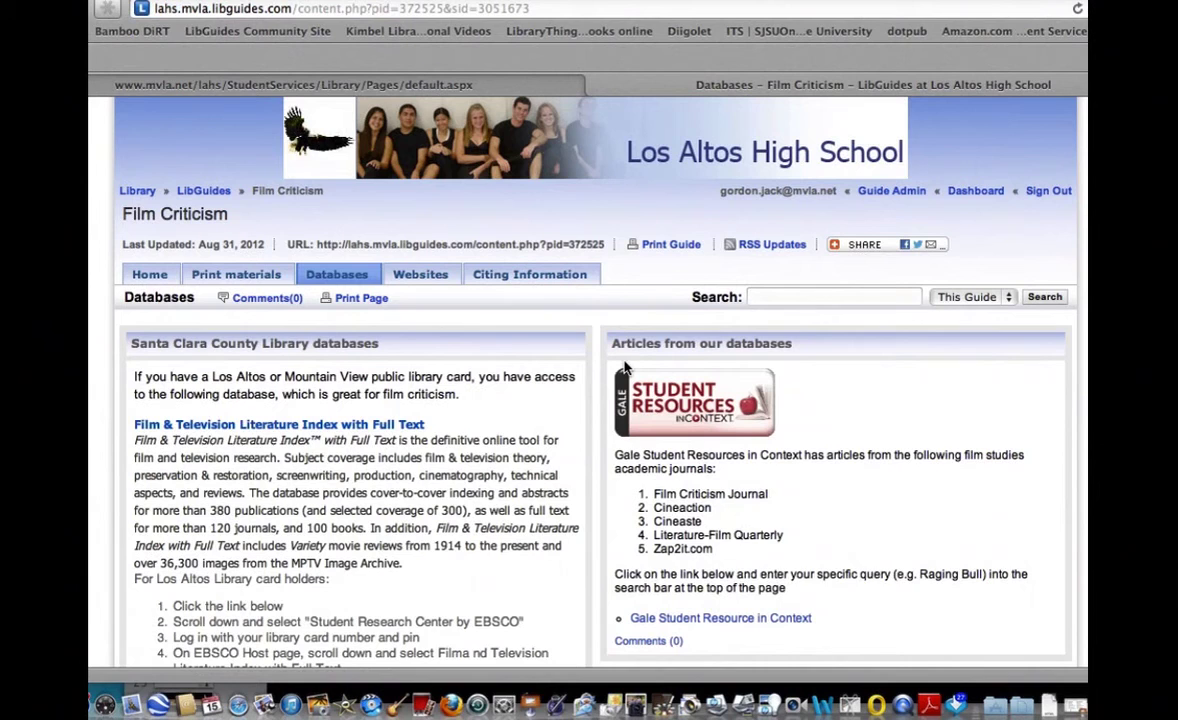
# Open Gale Student Resources in Context, search 'quentin tarantino', and scroll the results.
pyautogui.click(752, 622)
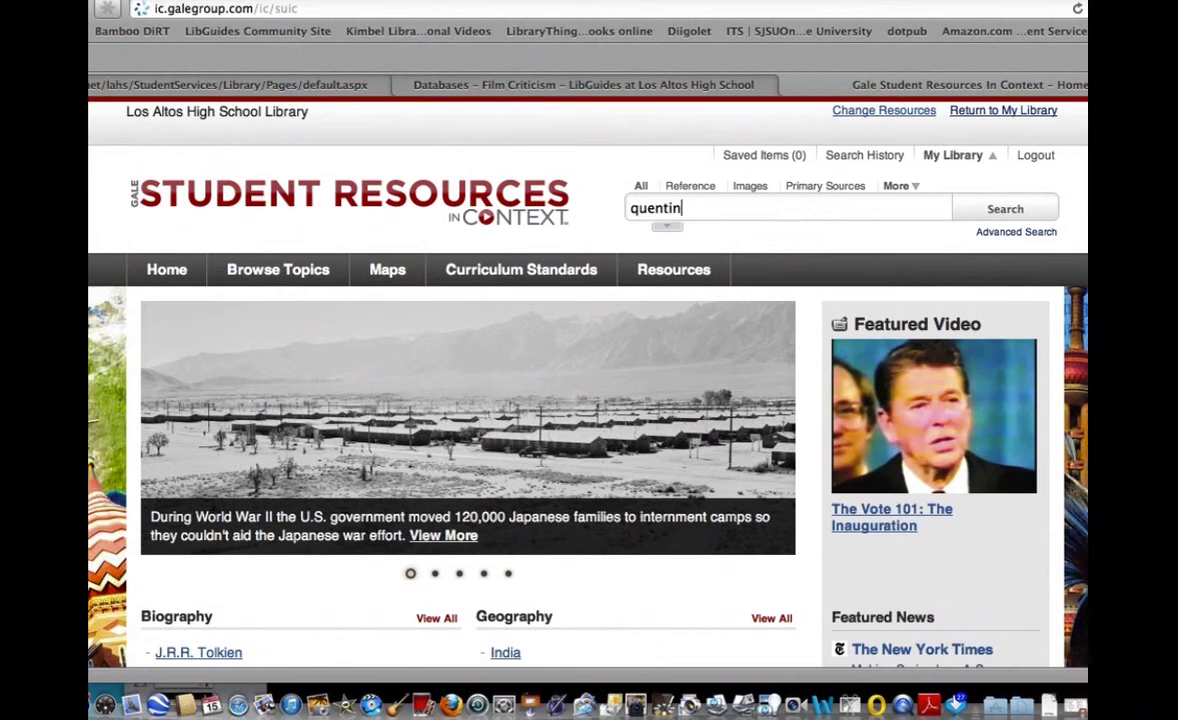
pyautogui.press('BackSpace')
pyautogui.write('ntino')
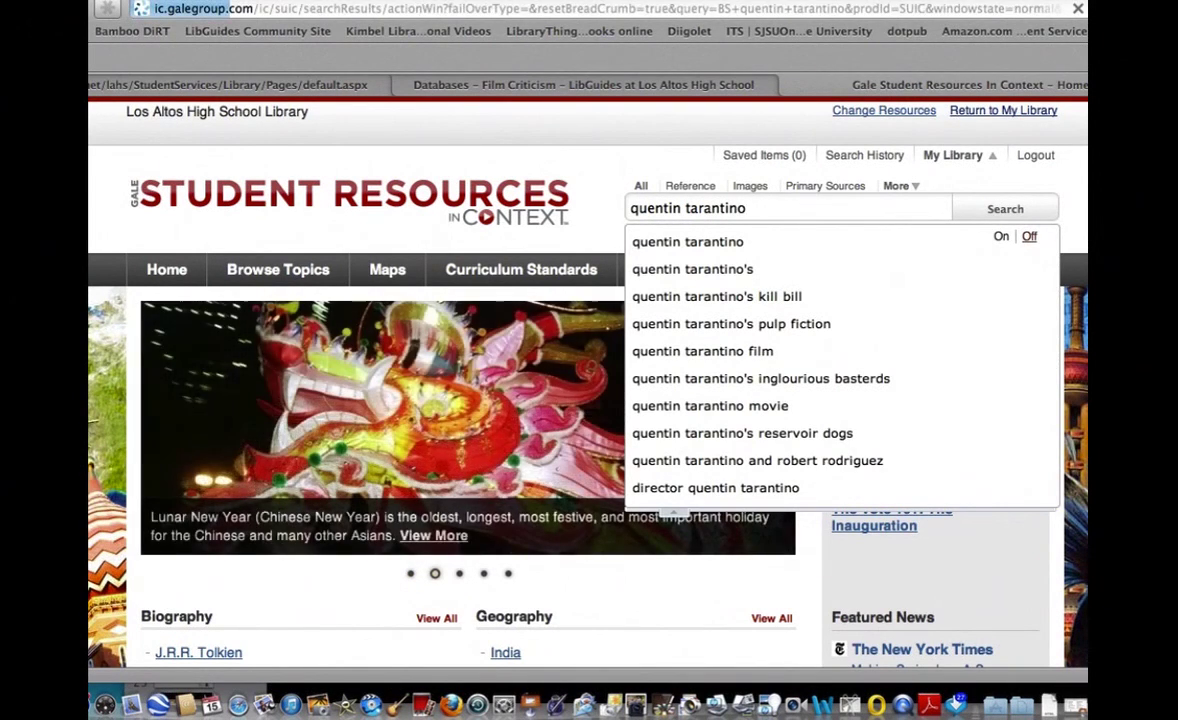
pyautogui.press('Return')
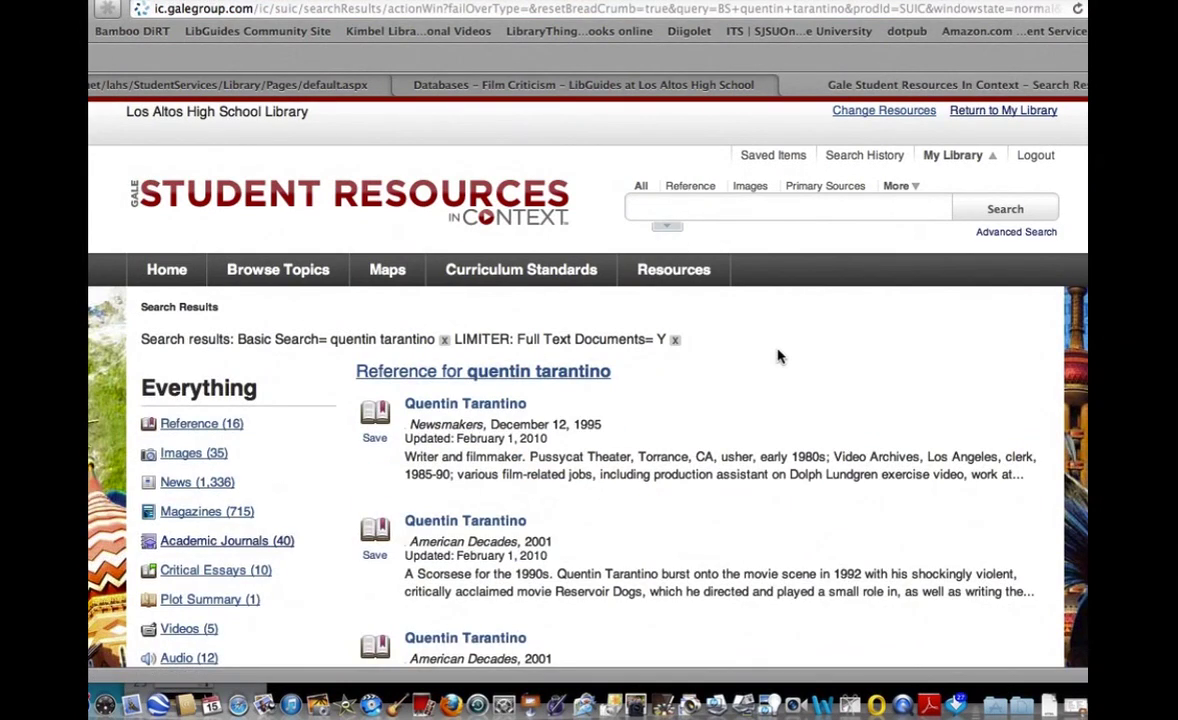
pyautogui.scroll(-4, 779, 357)
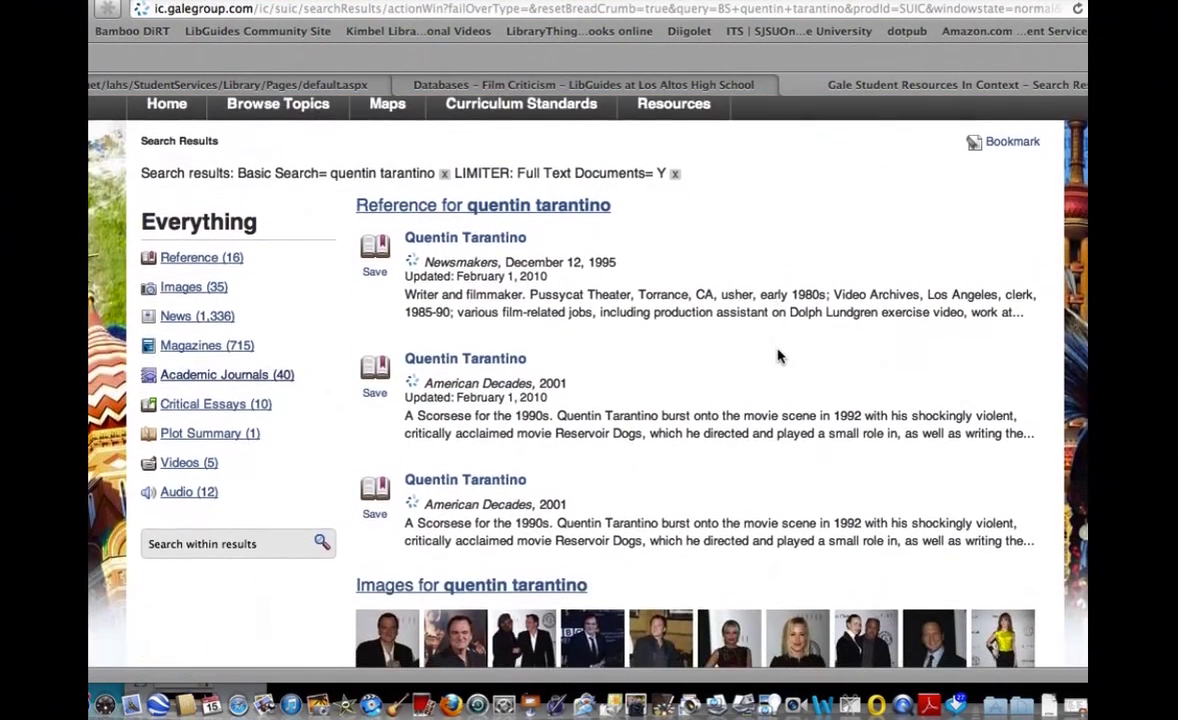
pyautogui.scroll(-1, 779, 357)
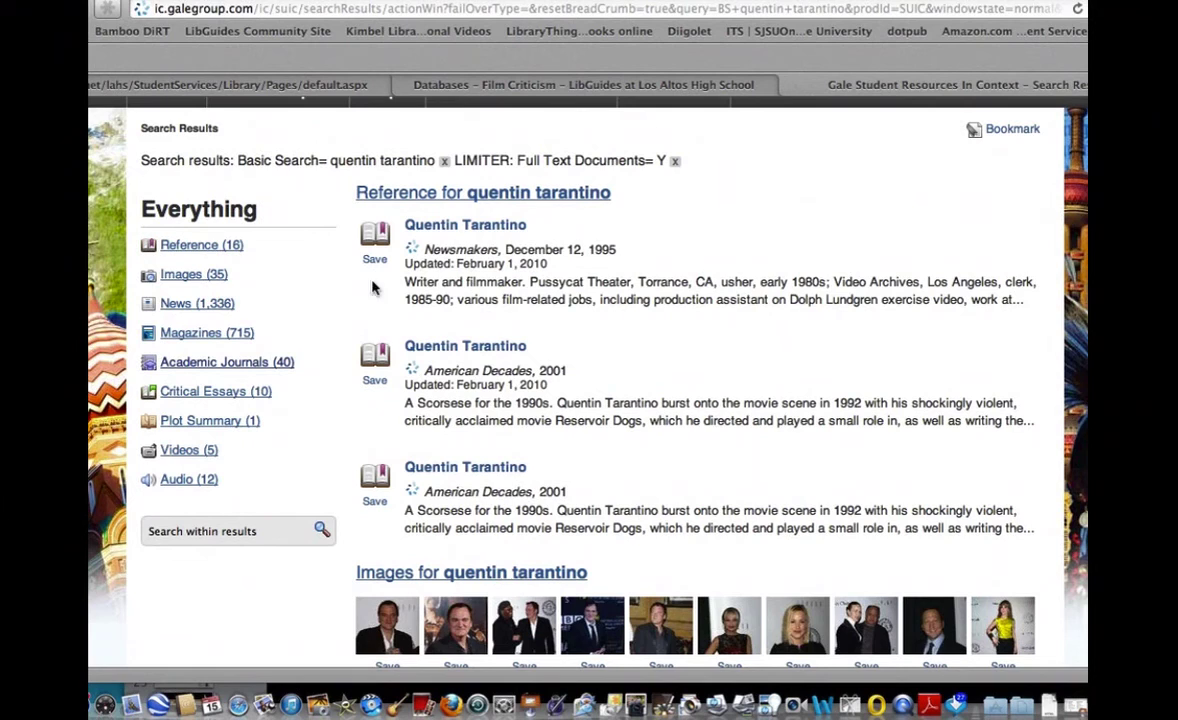
# Filter the quentin tarantino results to Academic Journals (40) and scroll through them.
pyautogui.click(255, 366)
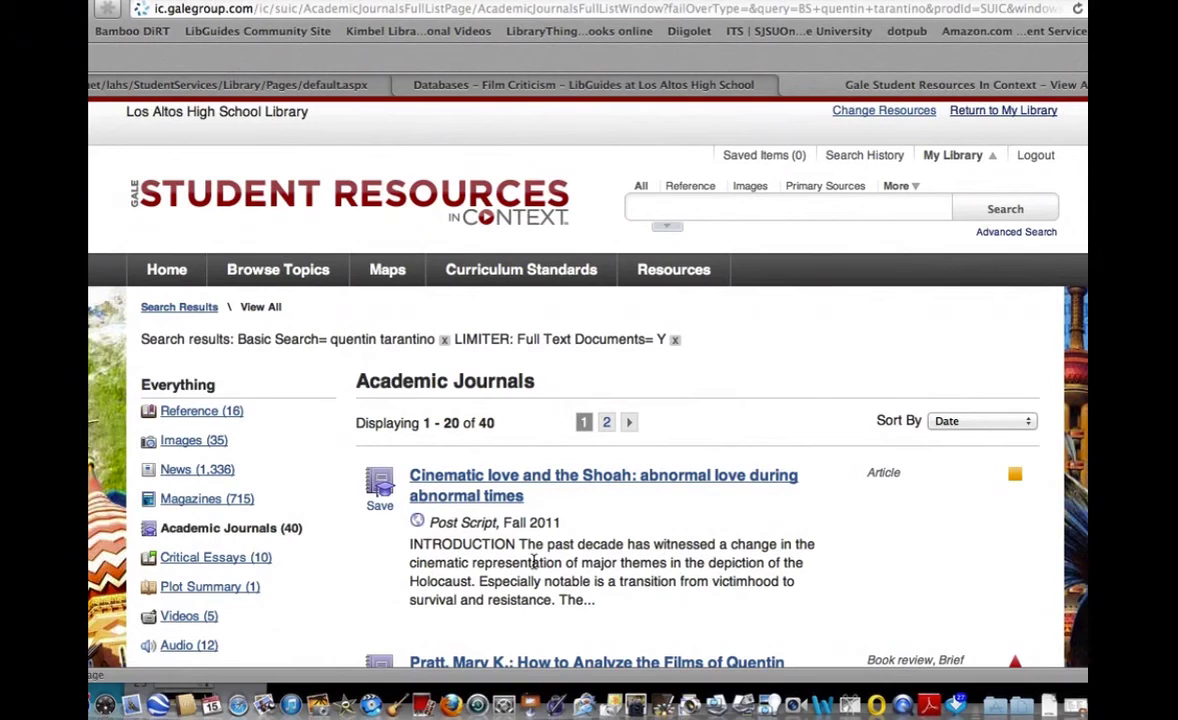
pyautogui.scroll(-3, 722, 597)
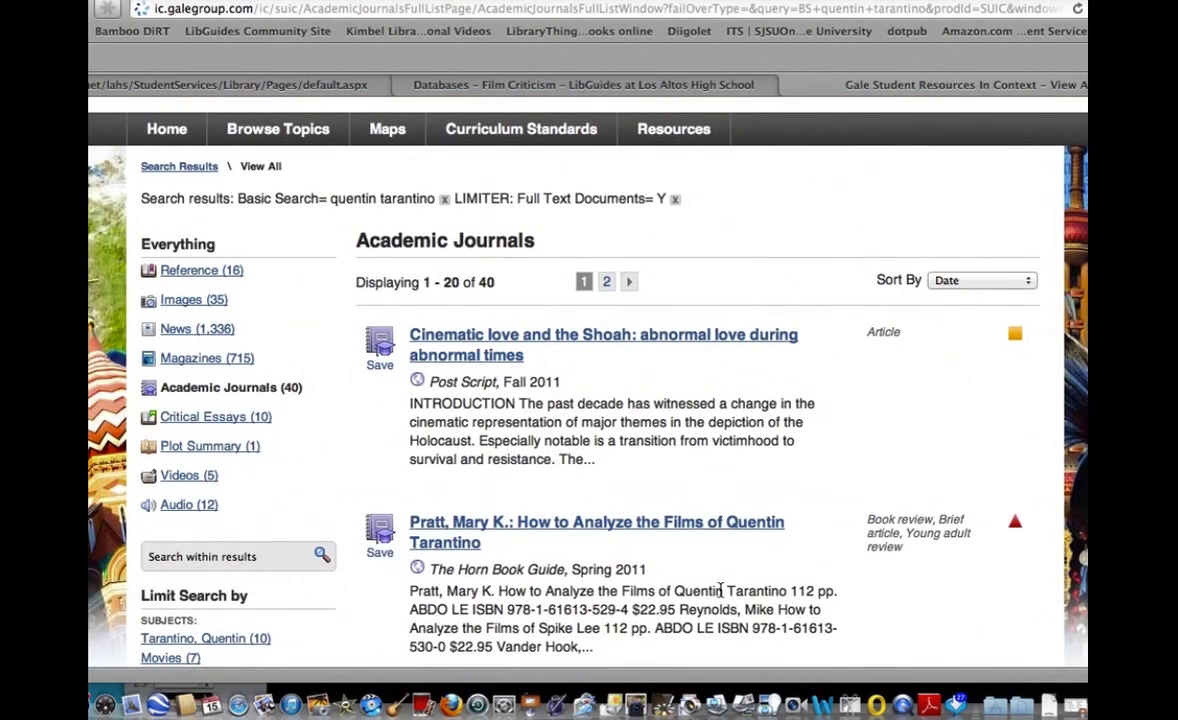
pyautogui.scroll(-9, 720, 590)
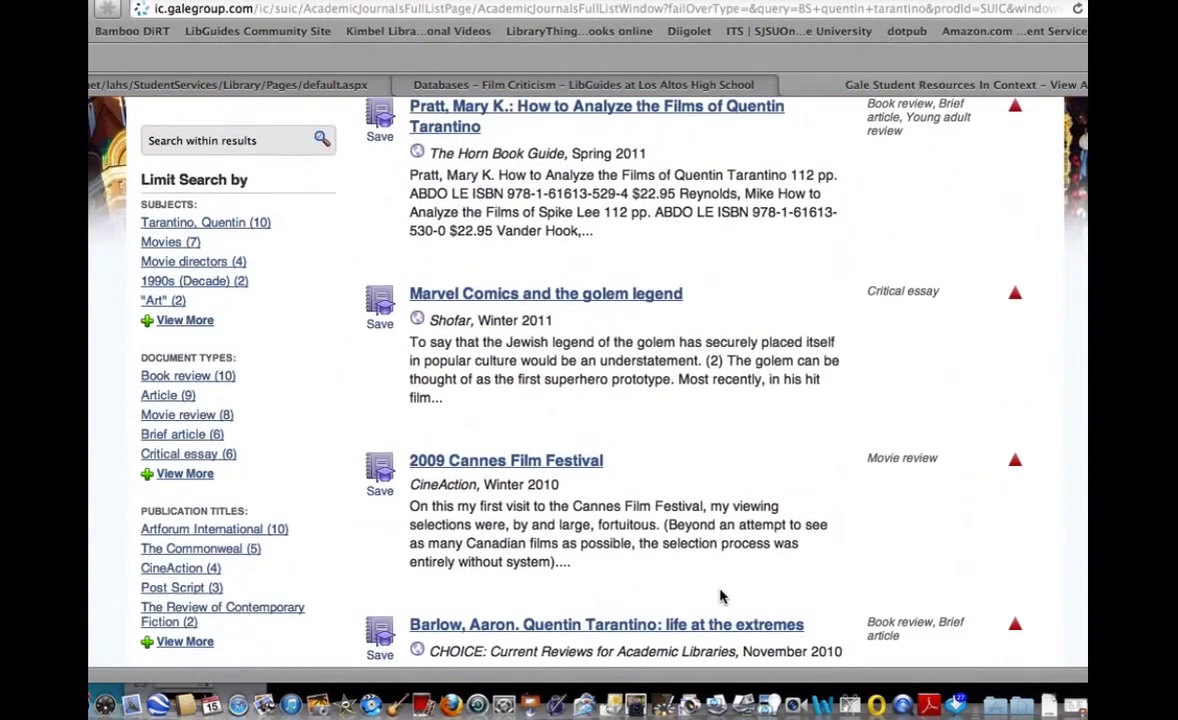
pyautogui.scroll(-8, 722, 597)
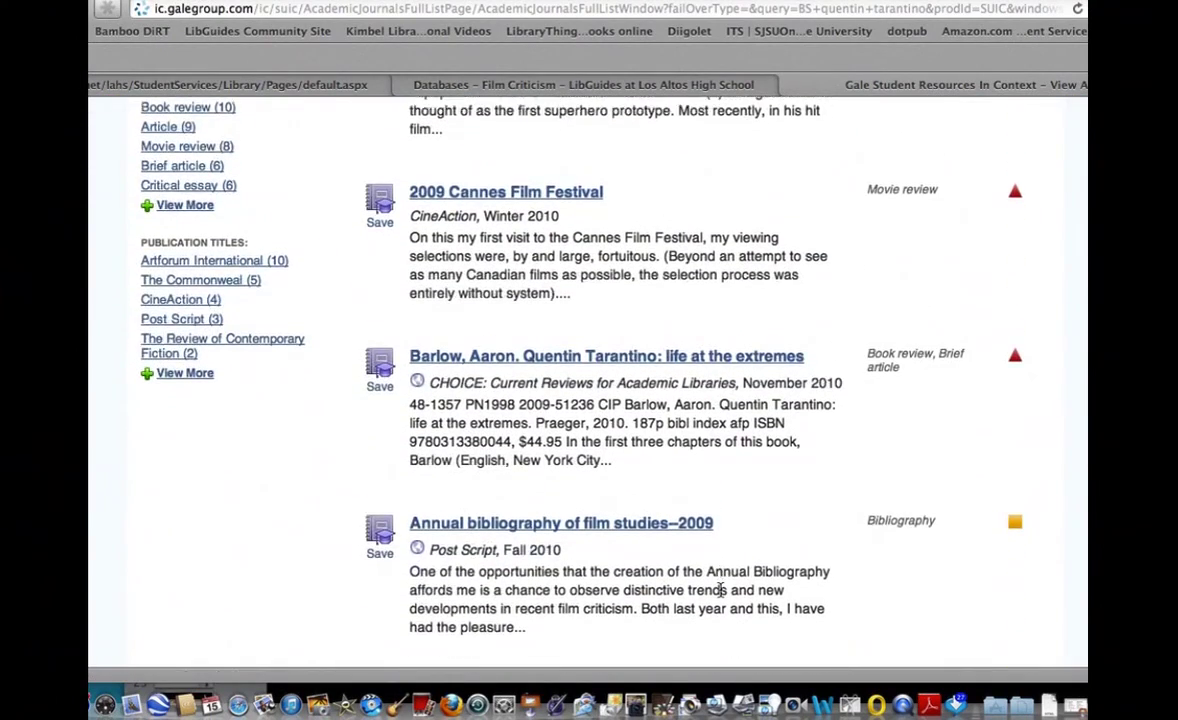
pyautogui.scroll(-3, 722, 597)
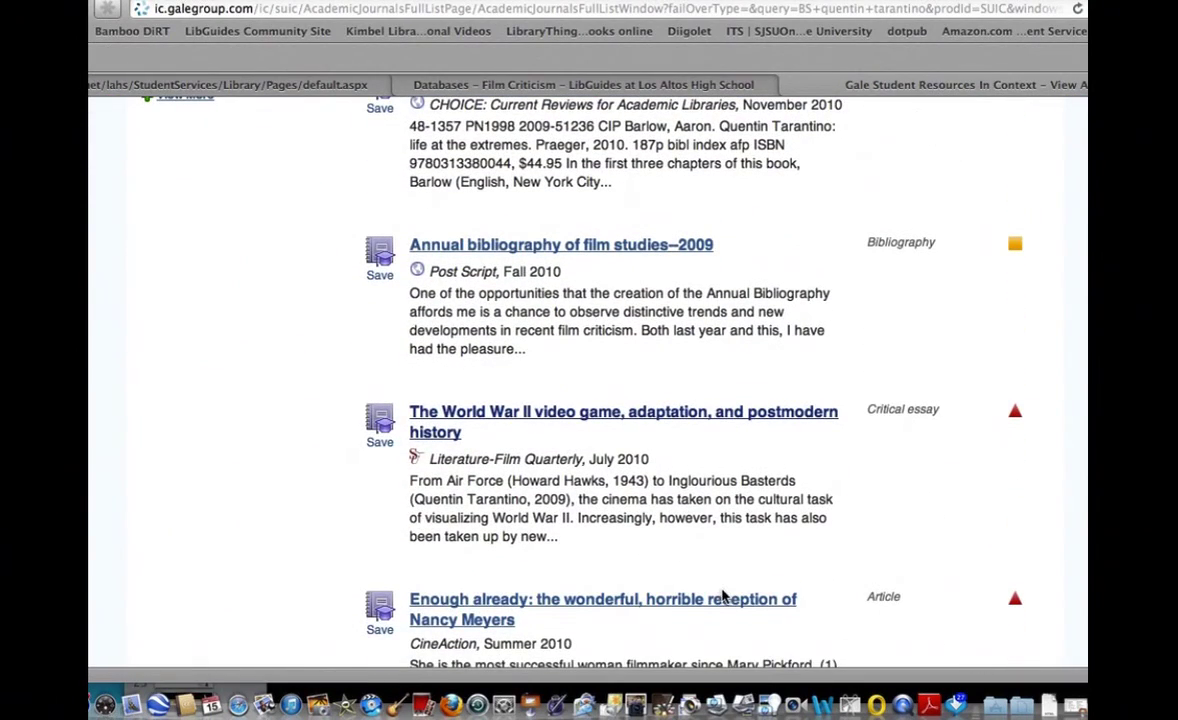
pyautogui.click(585, 419)
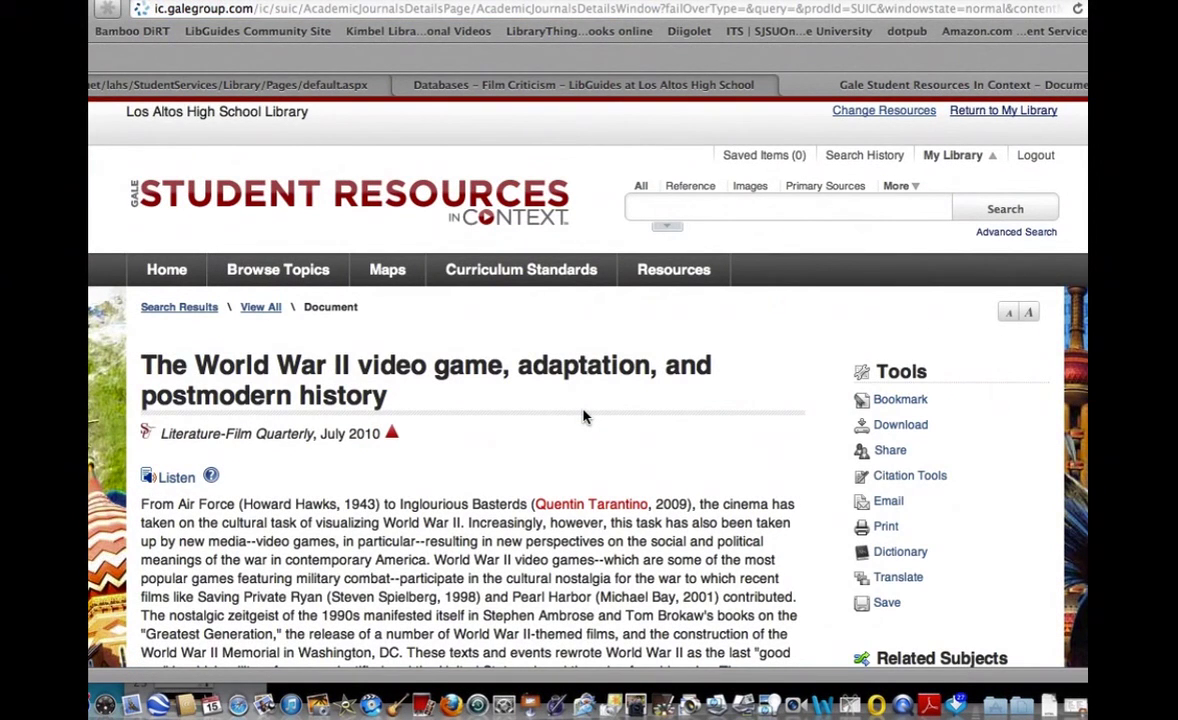
pyautogui.press('super+f')
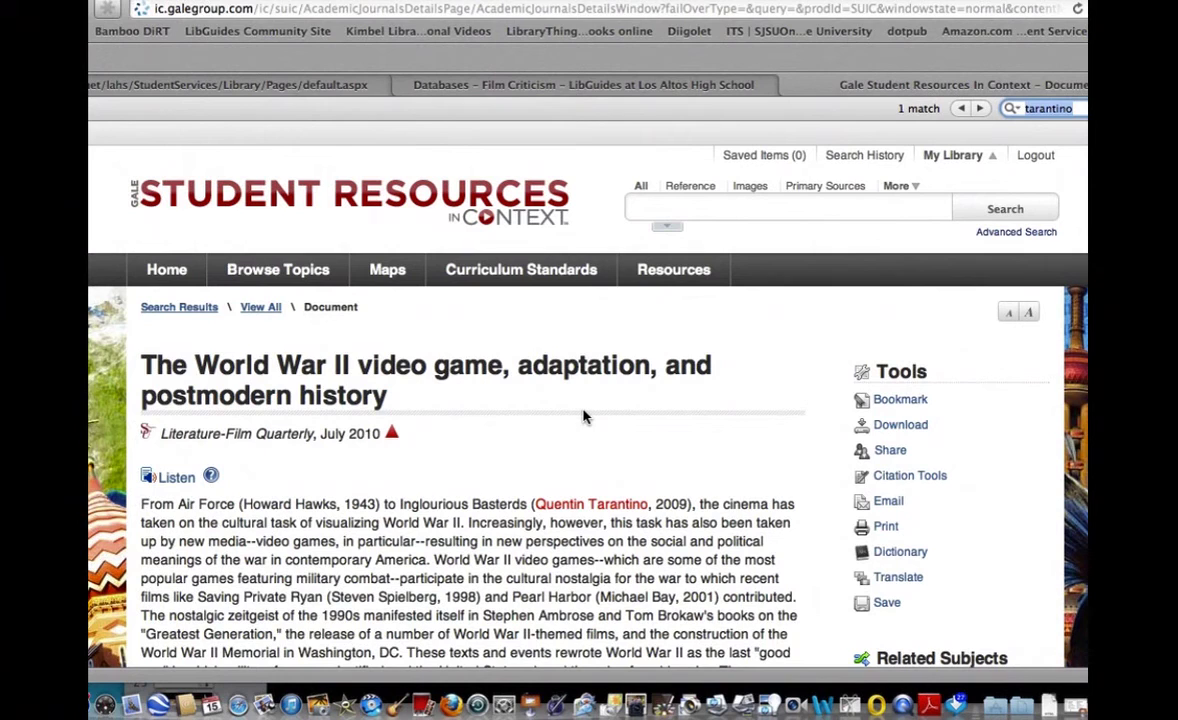
pyautogui.press('Return')
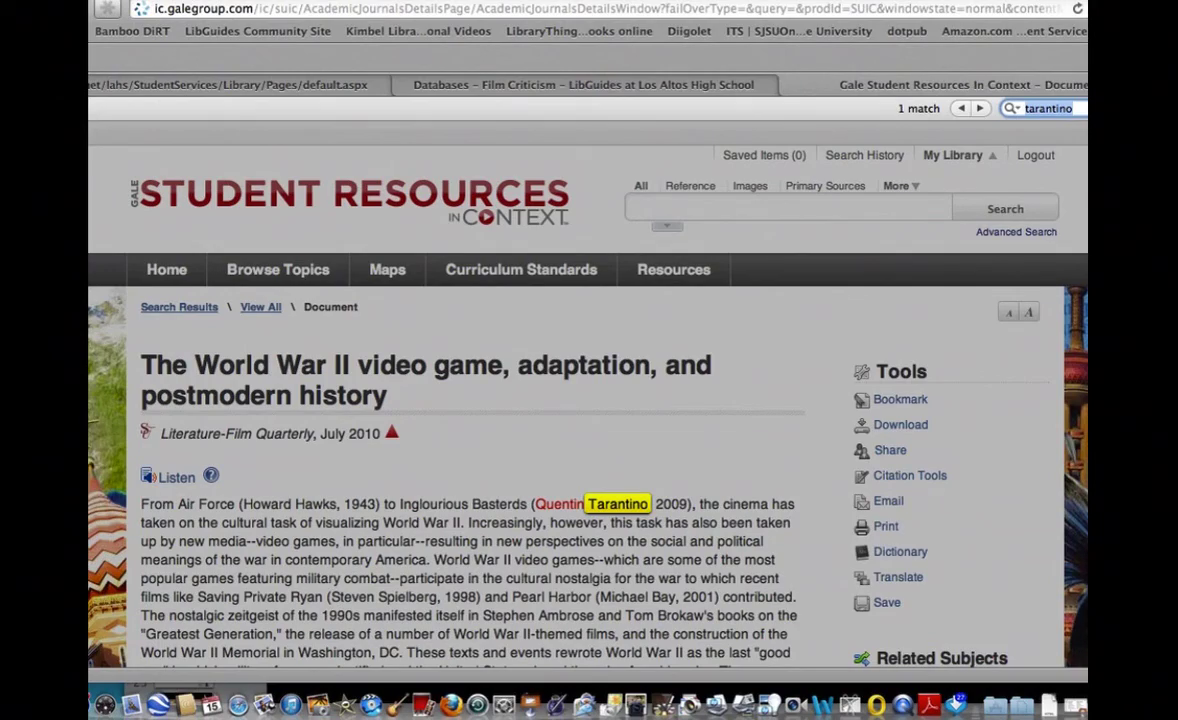
pyautogui.press('Escape')
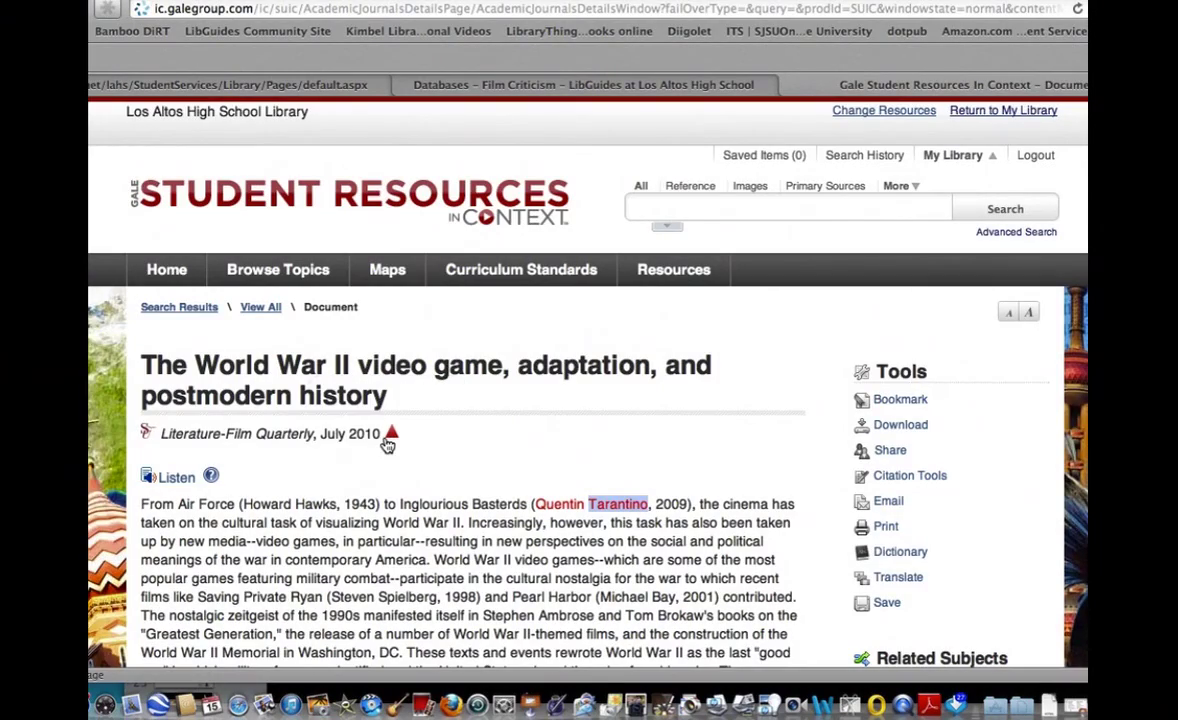
pyautogui.scroll(-10, 400, 500)
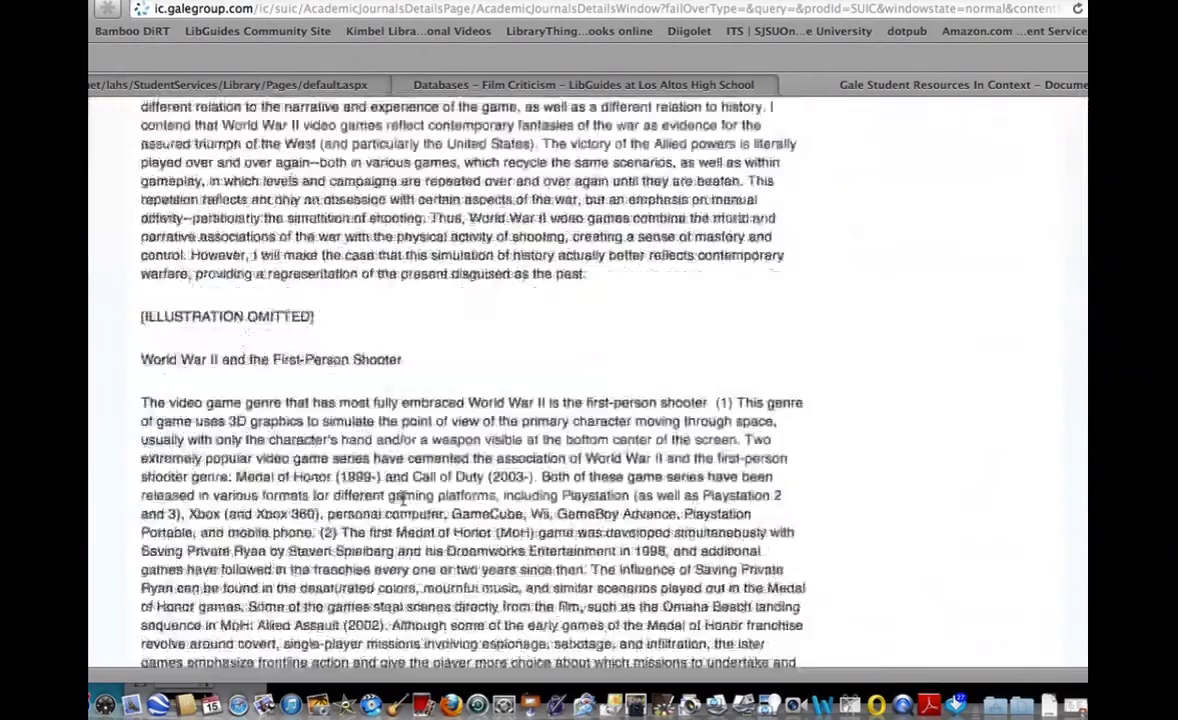
pyautogui.scroll(-3, 403, 498)
pyautogui.scroll(15, 403, 498)
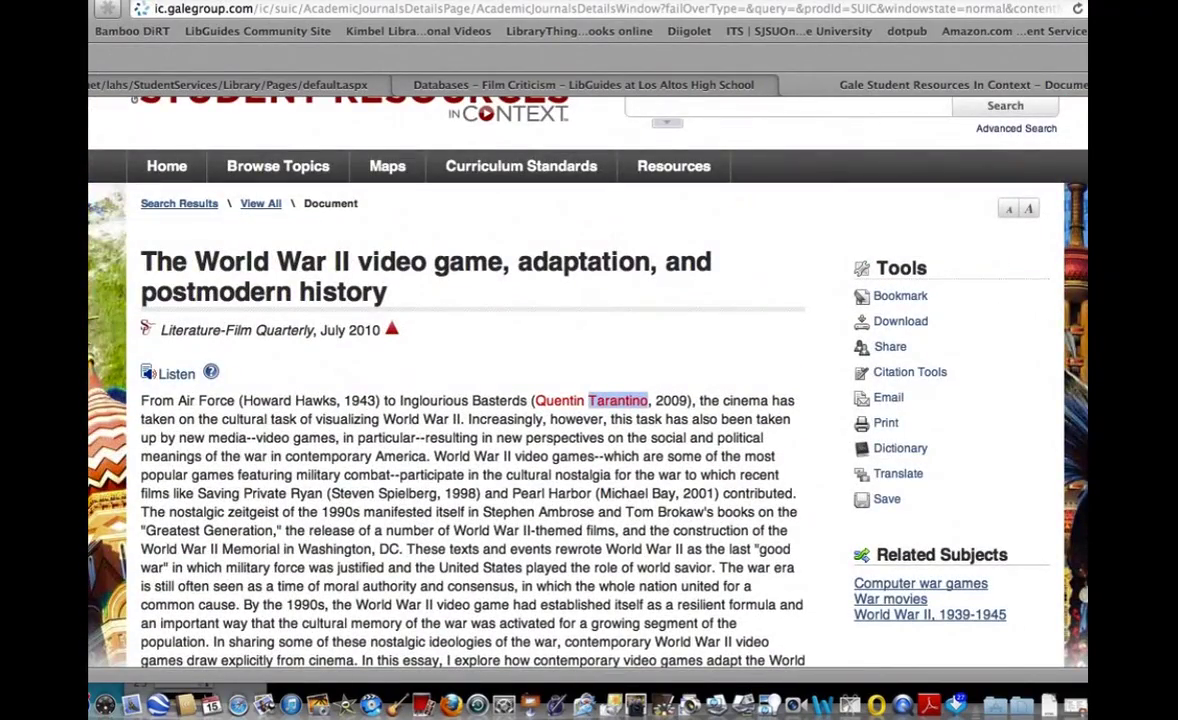
pyautogui.scroll(2, 588, 400)
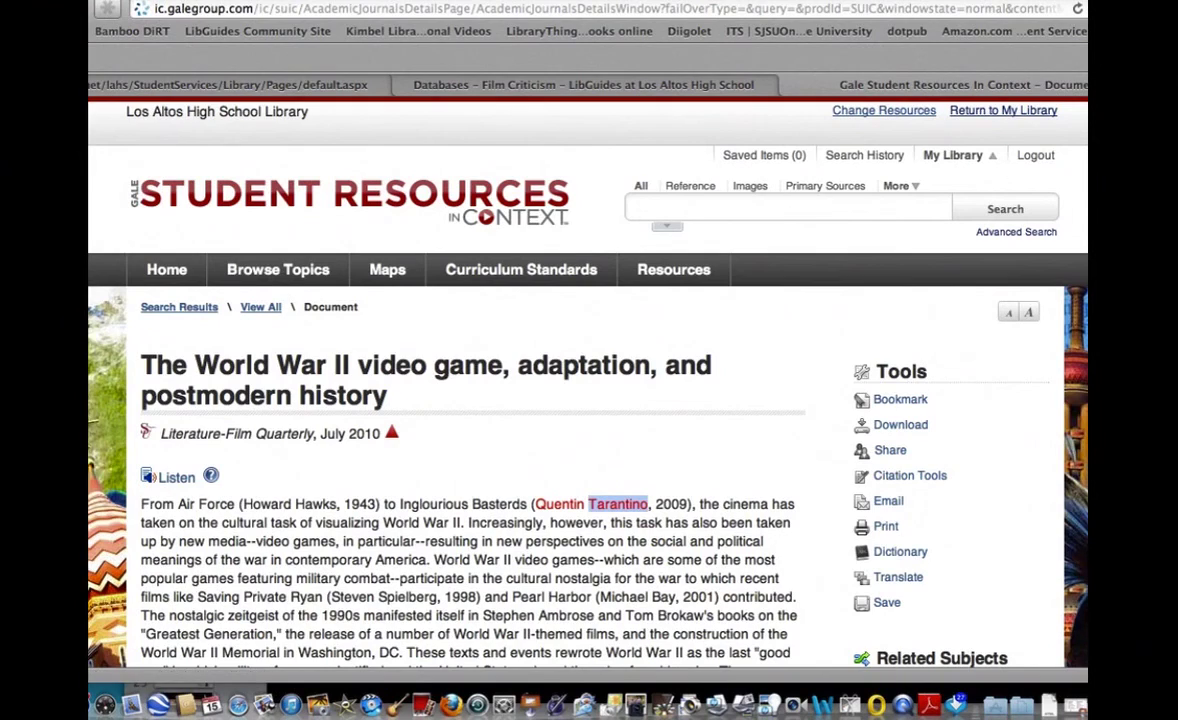
pyautogui.press('super+bracketleft')
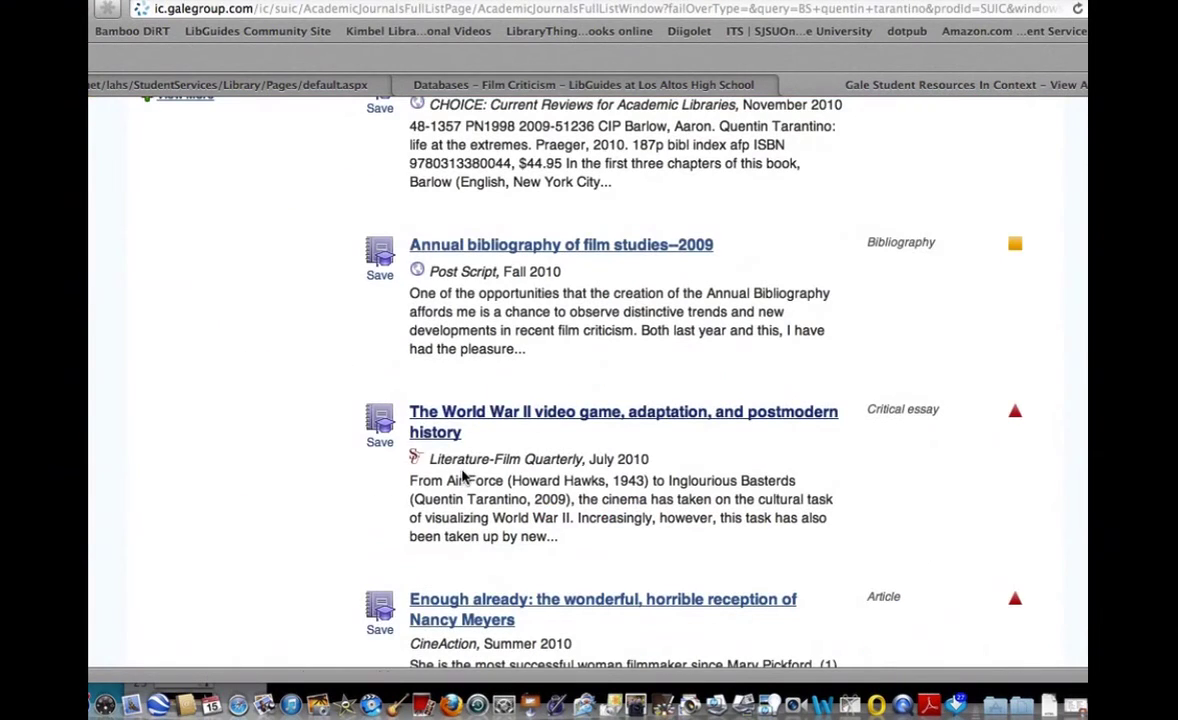
# Scroll the journal results and open 'A taxonomy of alternative plots in recent films'.
pyautogui.scroll(-3, 461, 473)
pyautogui.scroll(-10, 462, 470)
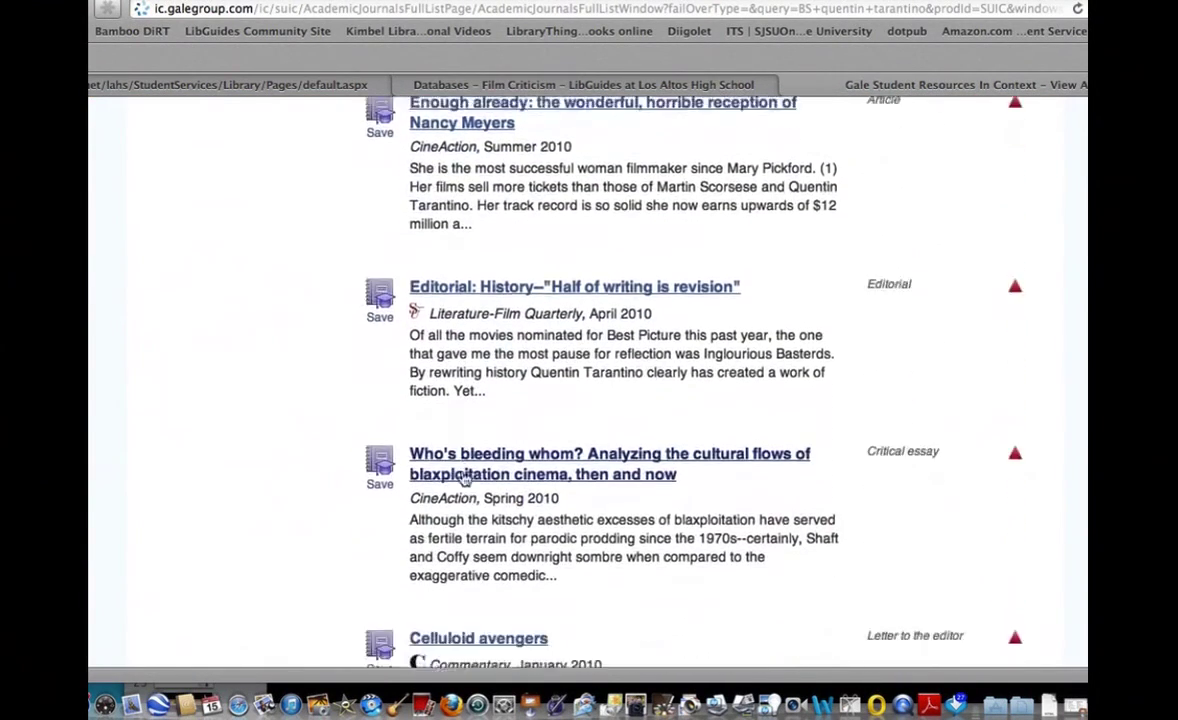
pyautogui.scroll(-7, 462, 477)
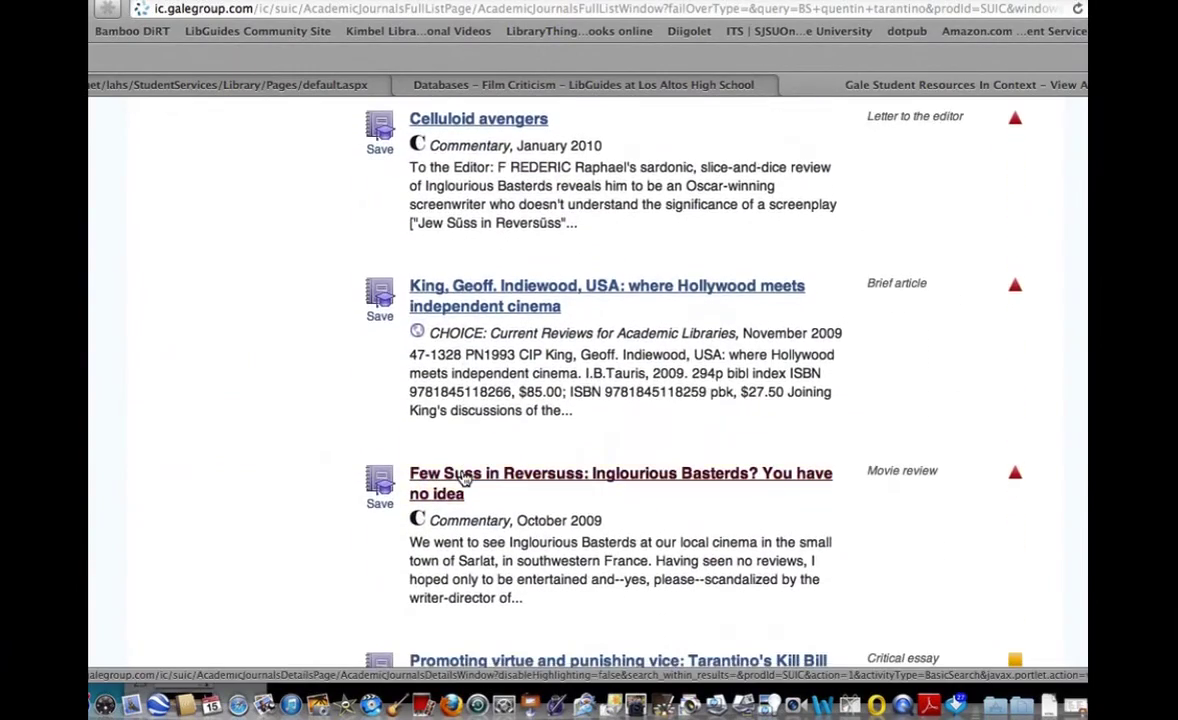
pyautogui.scroll(-5, 462, 472)
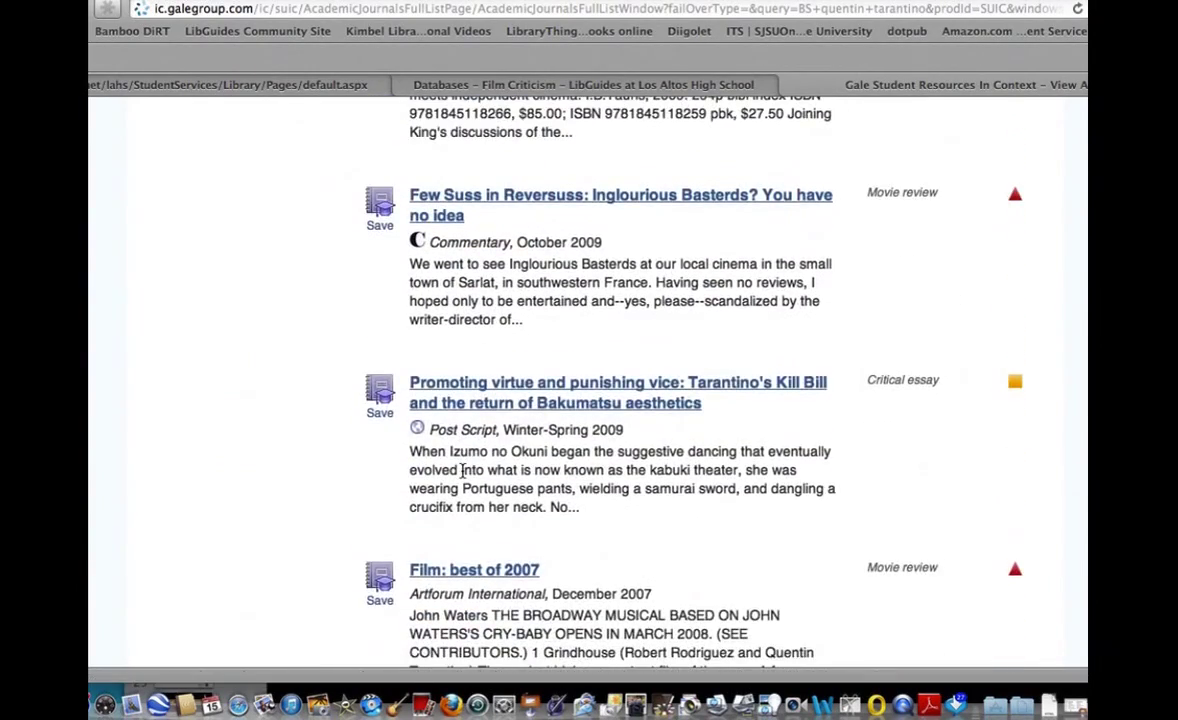
pyautogui.scroll(-8, 462, 477)
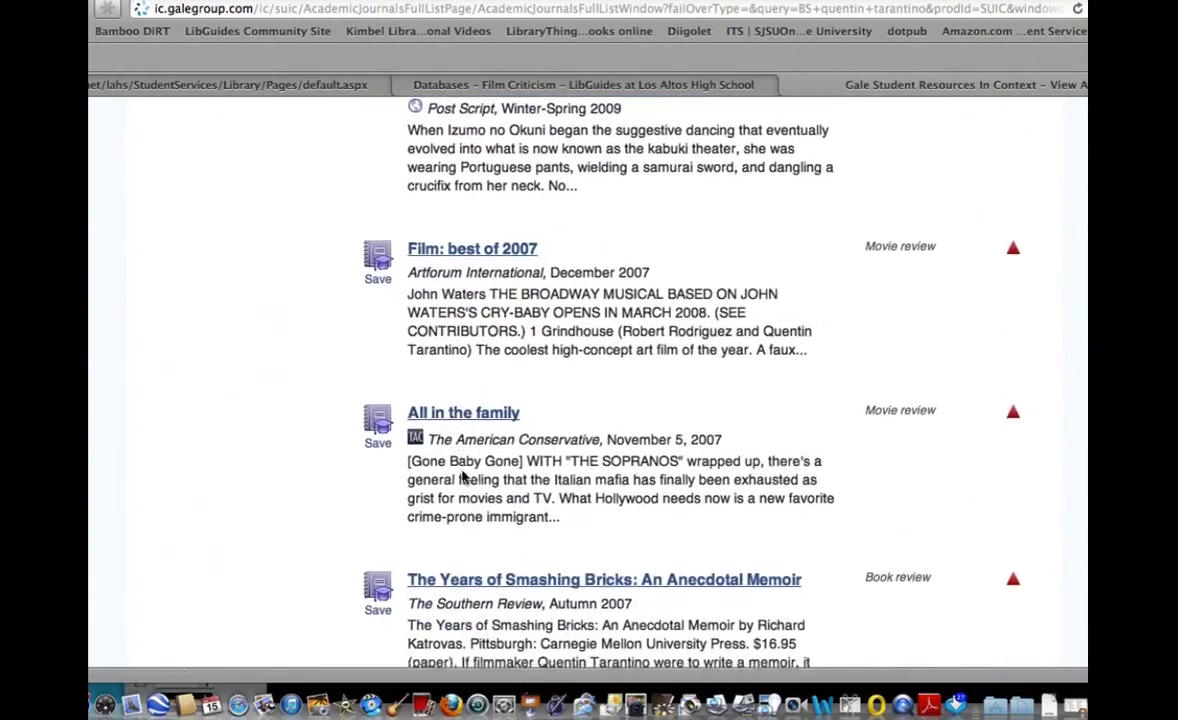
pyautogui.scroll(-3, 463, 470)
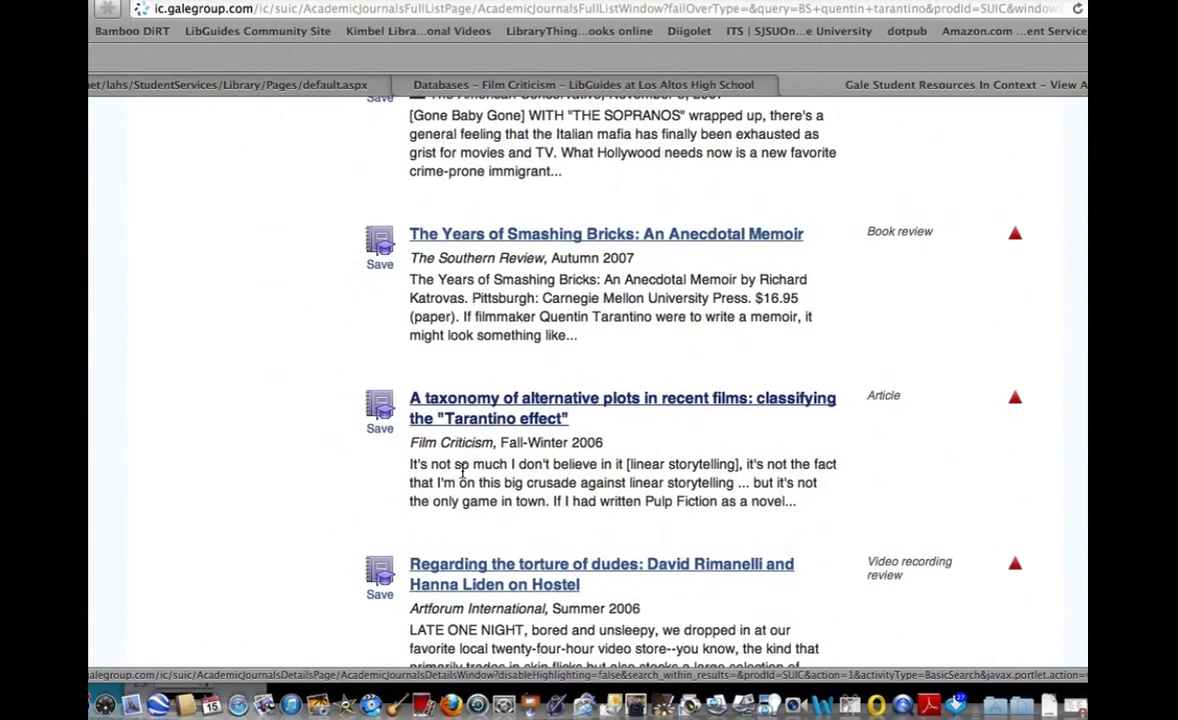
pyautogui.click(466, 420)
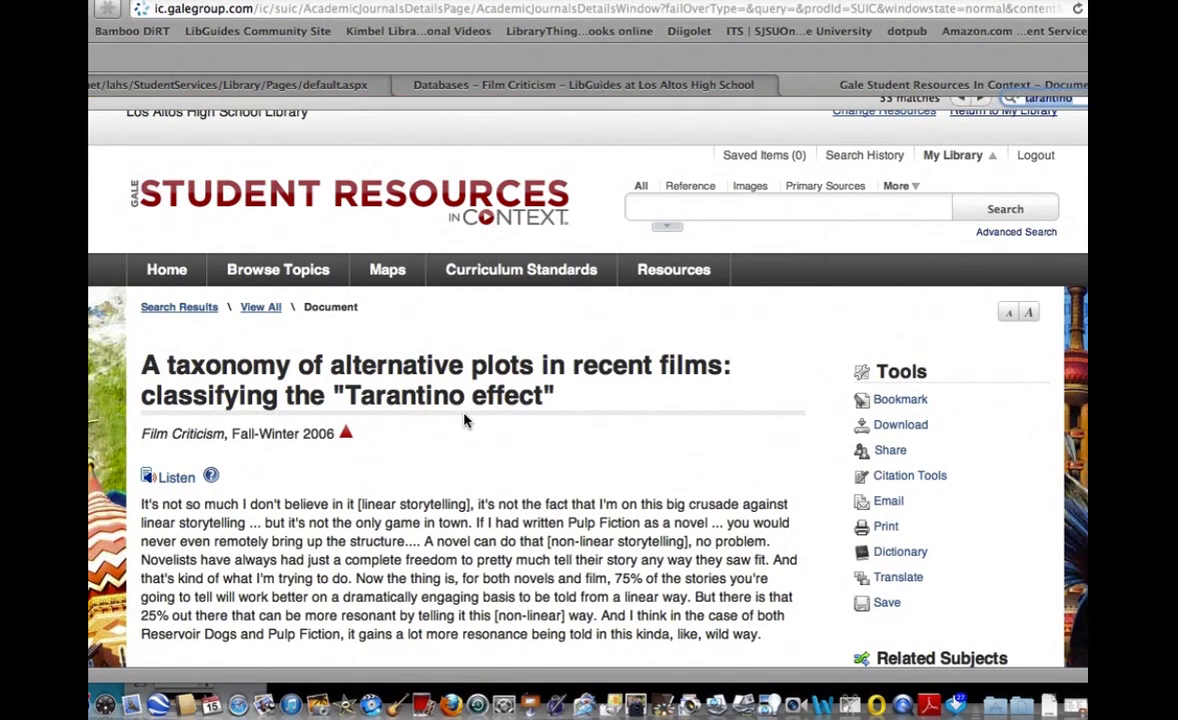
pyautogui.press('super+f')
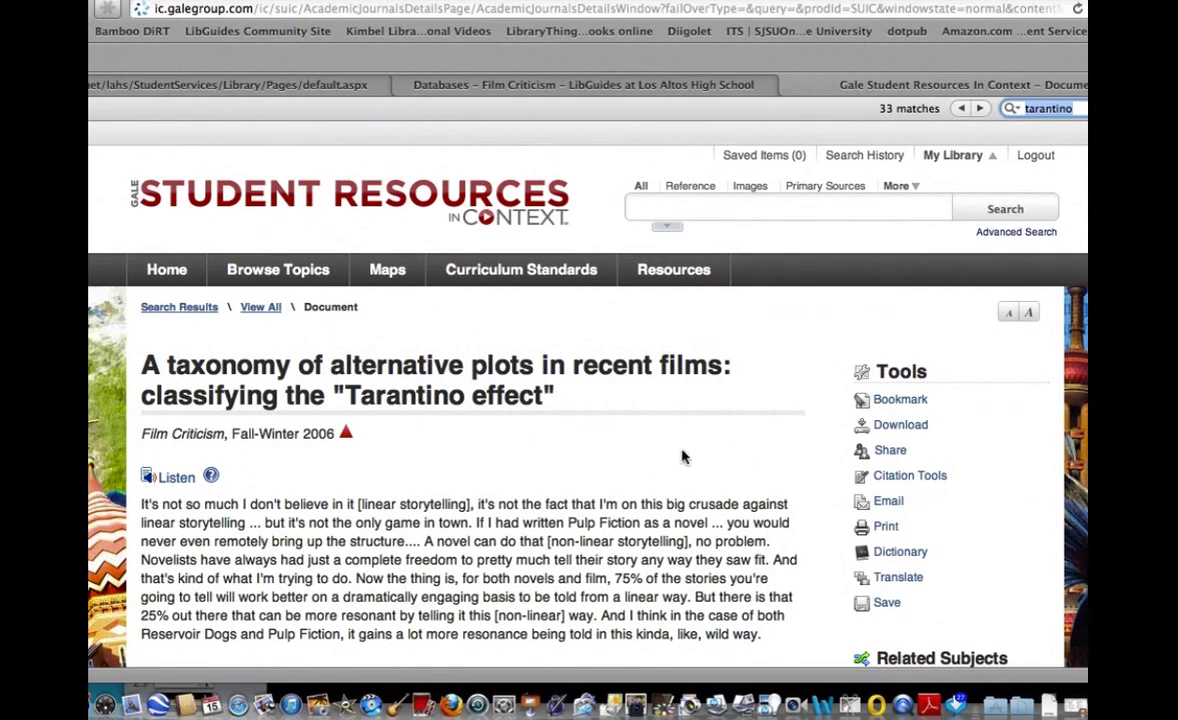
pyautogui.scroll(-5, 665, 505)
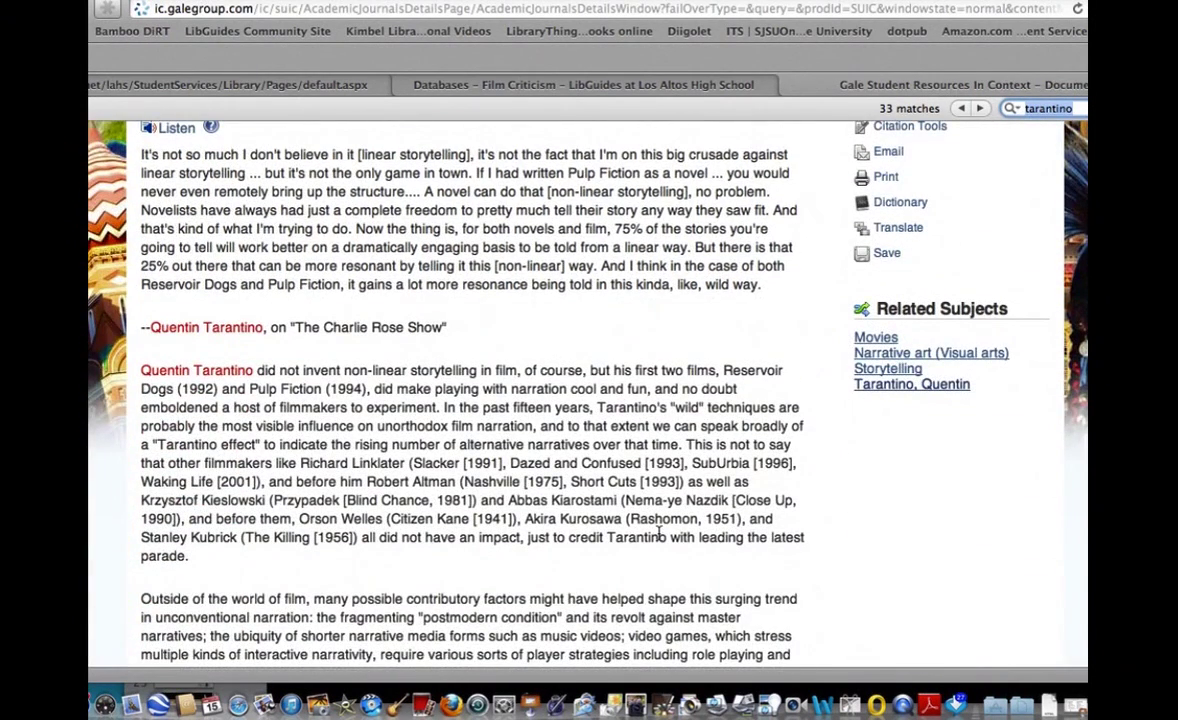
pyautogui.scroll(5, 660, 536)
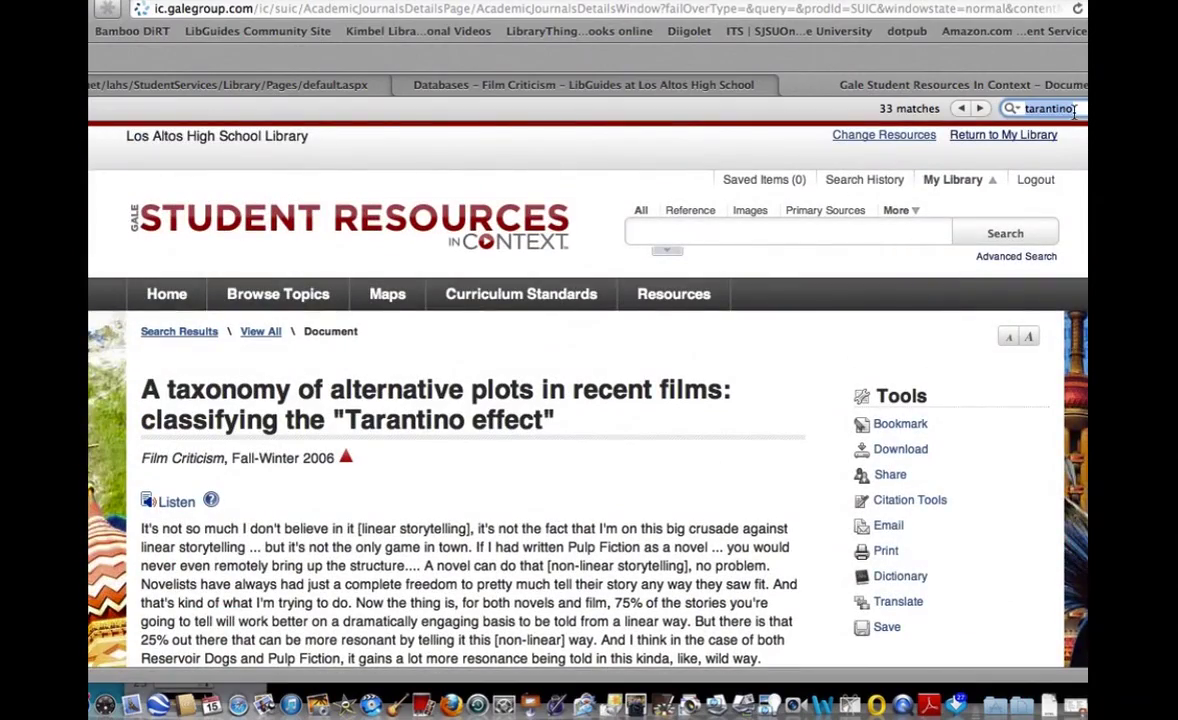
pyautogui.press('Return')
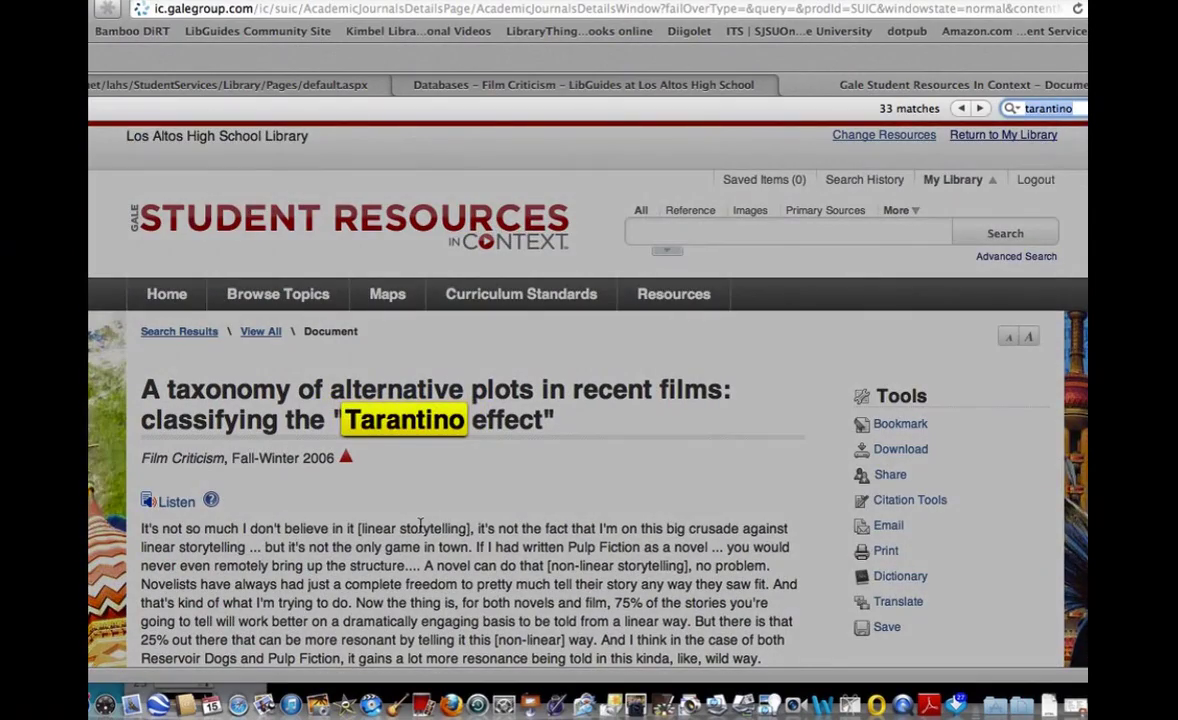
pyautogui.scroll(-10, 420, 527)
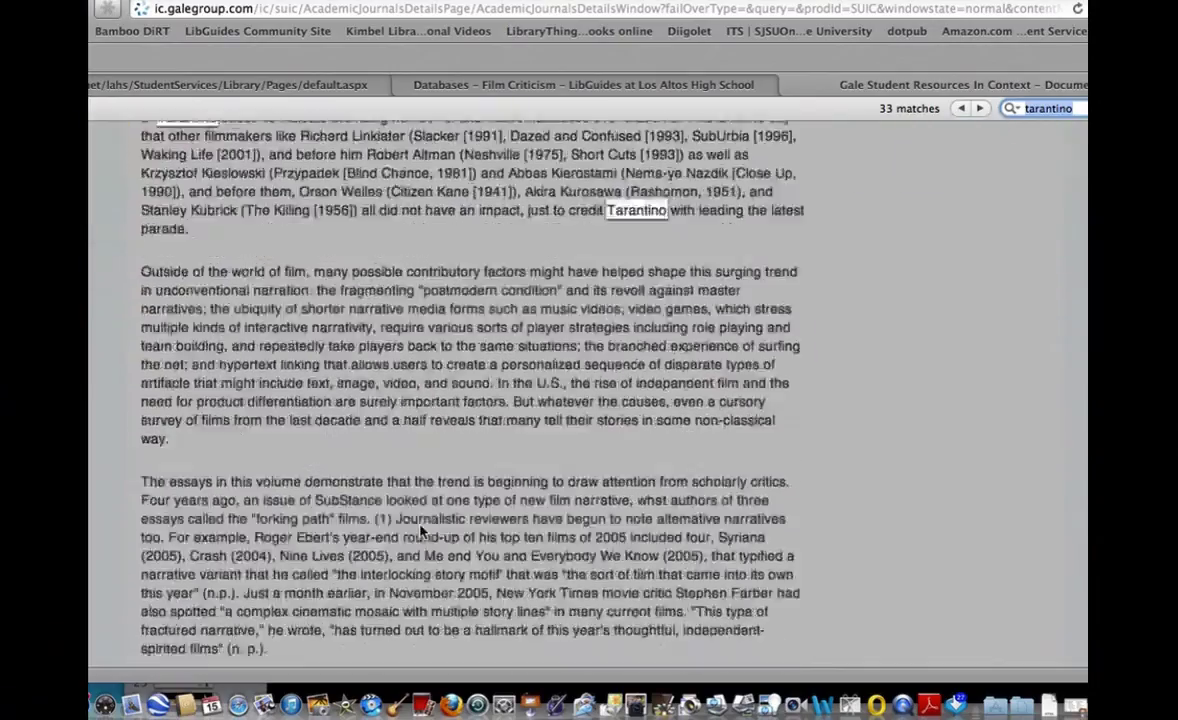
pyautogui.scroll(-15, 420, 530)
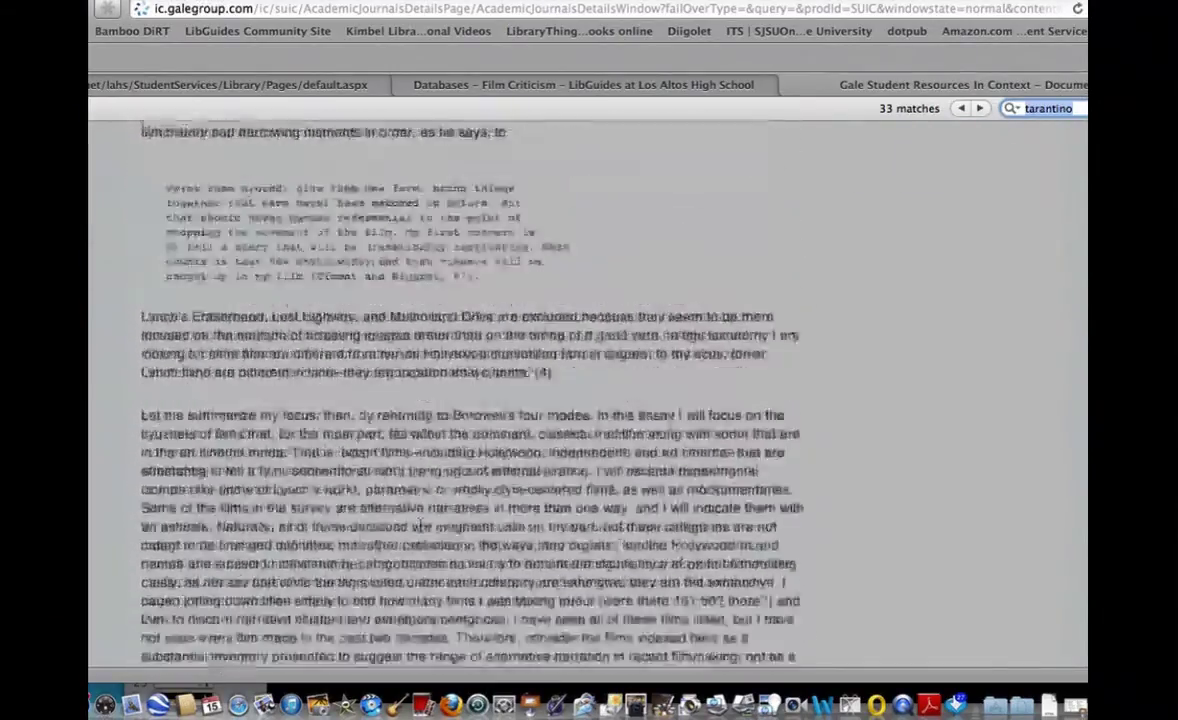
pyautogui.scroll(-15, 420, 528)
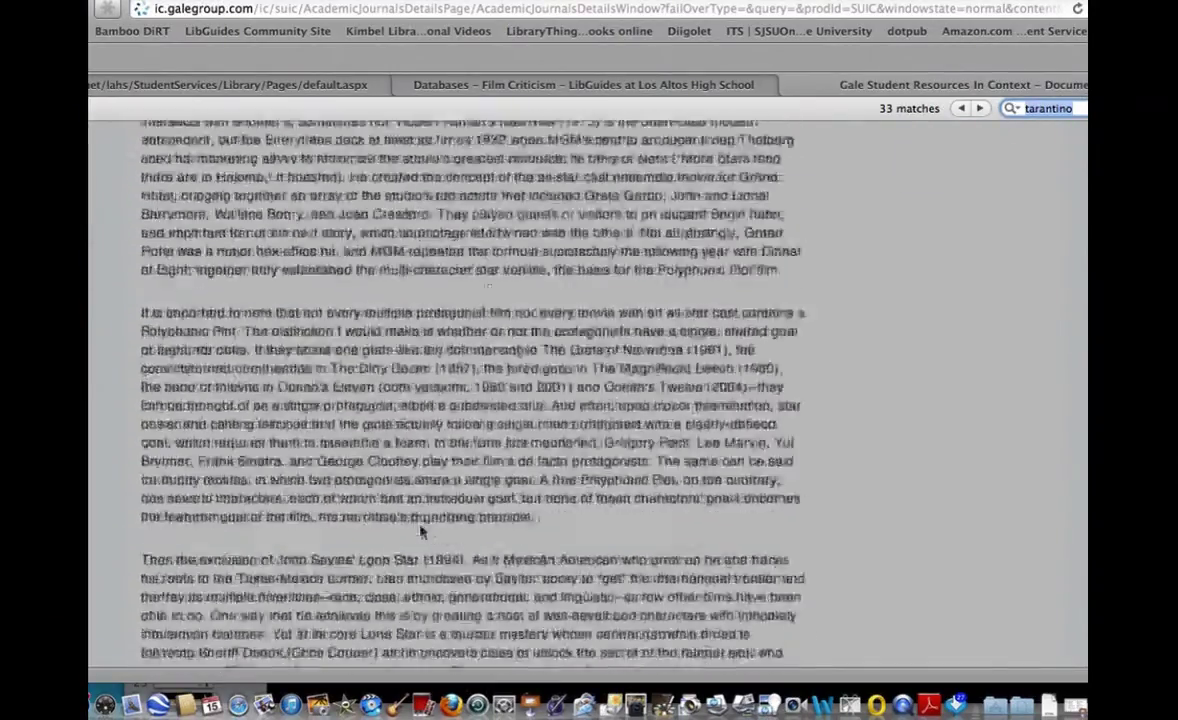
pyautogui.scroll(-15, 420, 530)
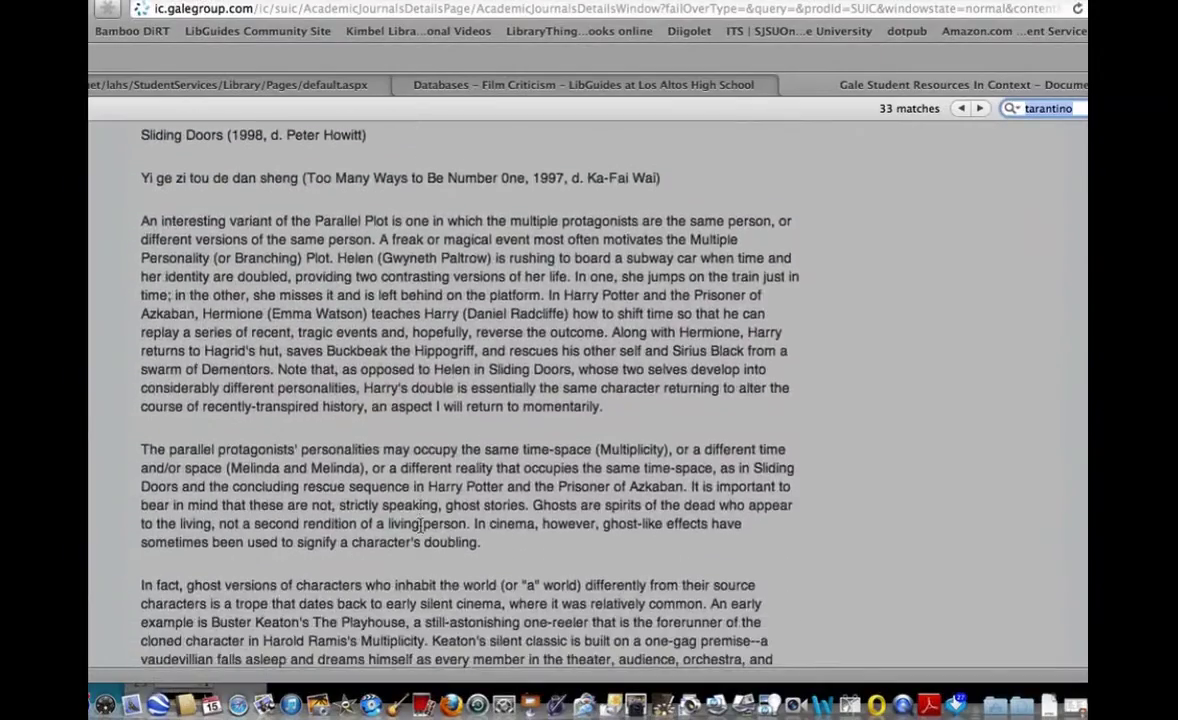
pyautogui.scroll(-10, 420, 525)
pyautogui.scroll(15, 420, 525)
pyautogui.scroll(-10, 420, 525)
pyautogui.scroll(5, 420, 525)
pyautogui.press('Escape')
pyautogui.scroll(20, 873, 262)
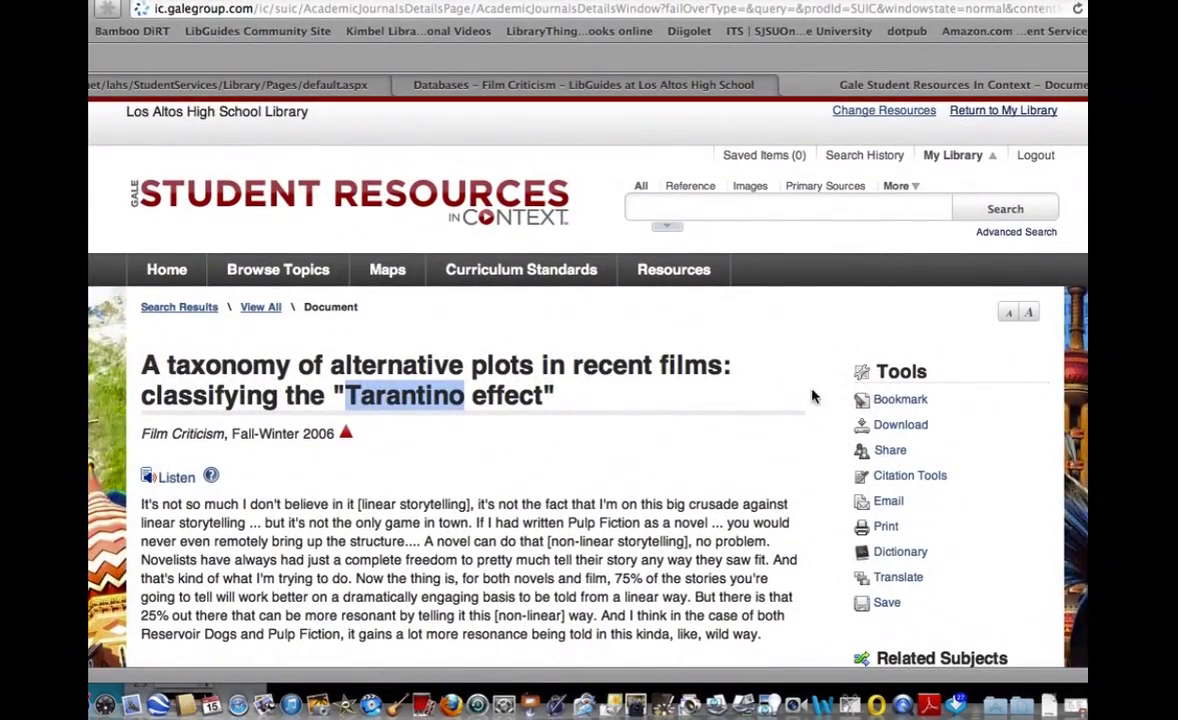
# Download the MLA 7th Edition citation, open Download_mla-19.html, and select the citation text.
pyautogui.click(889, 476)
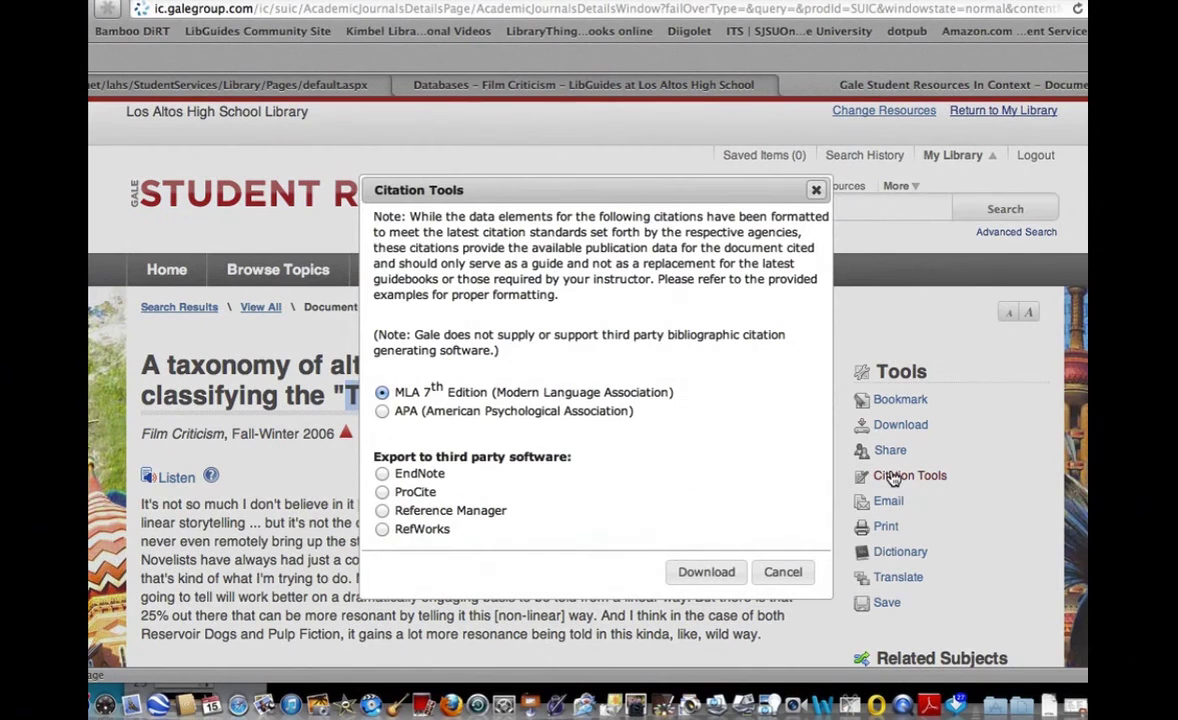
pyautogui.click(707, 573)
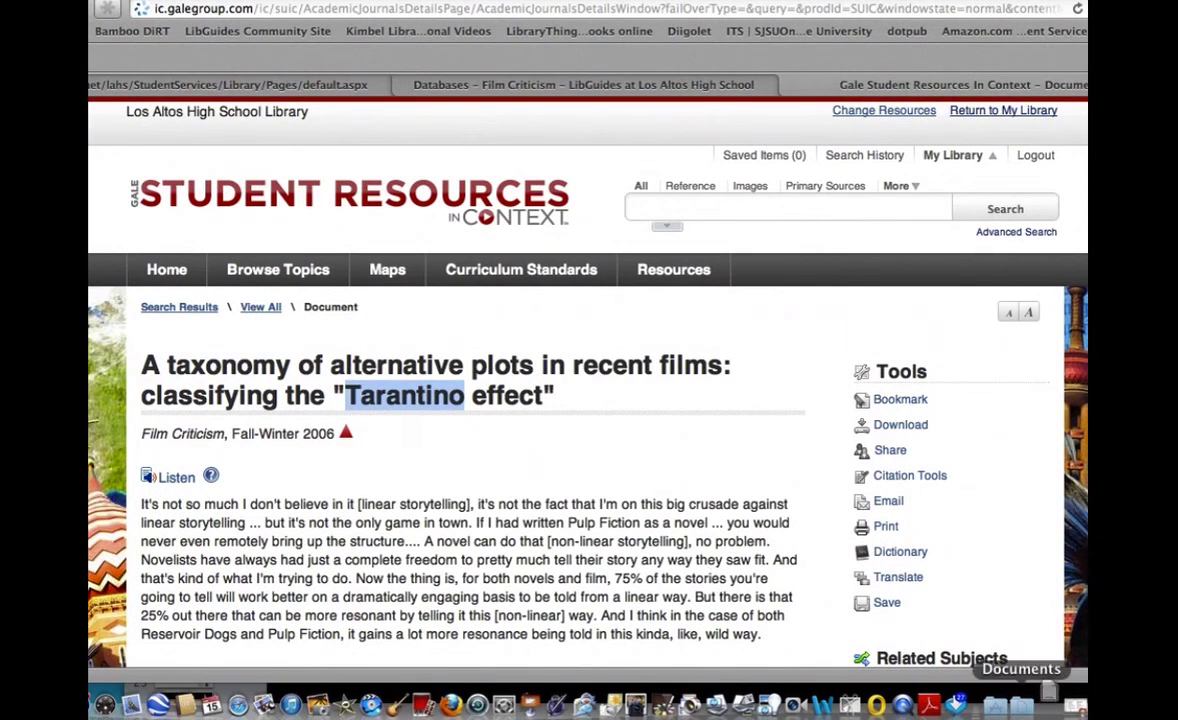
pyautogui.click(1049, 705)
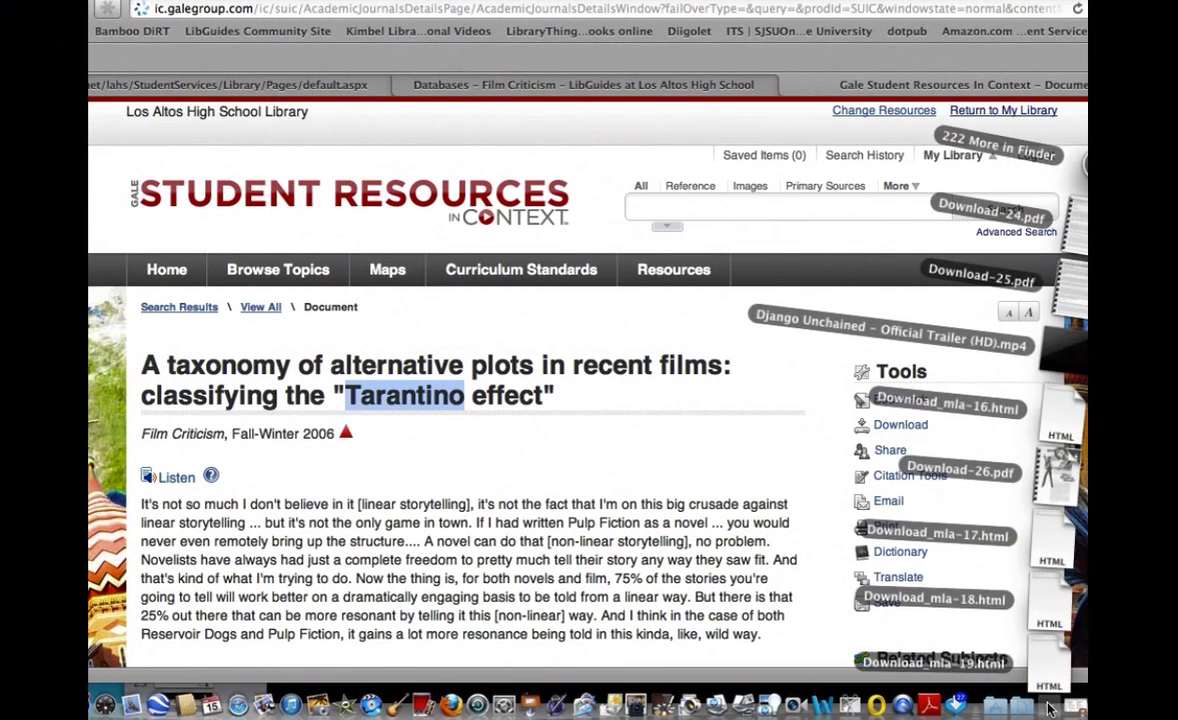
pyautogui.click(966, 656)
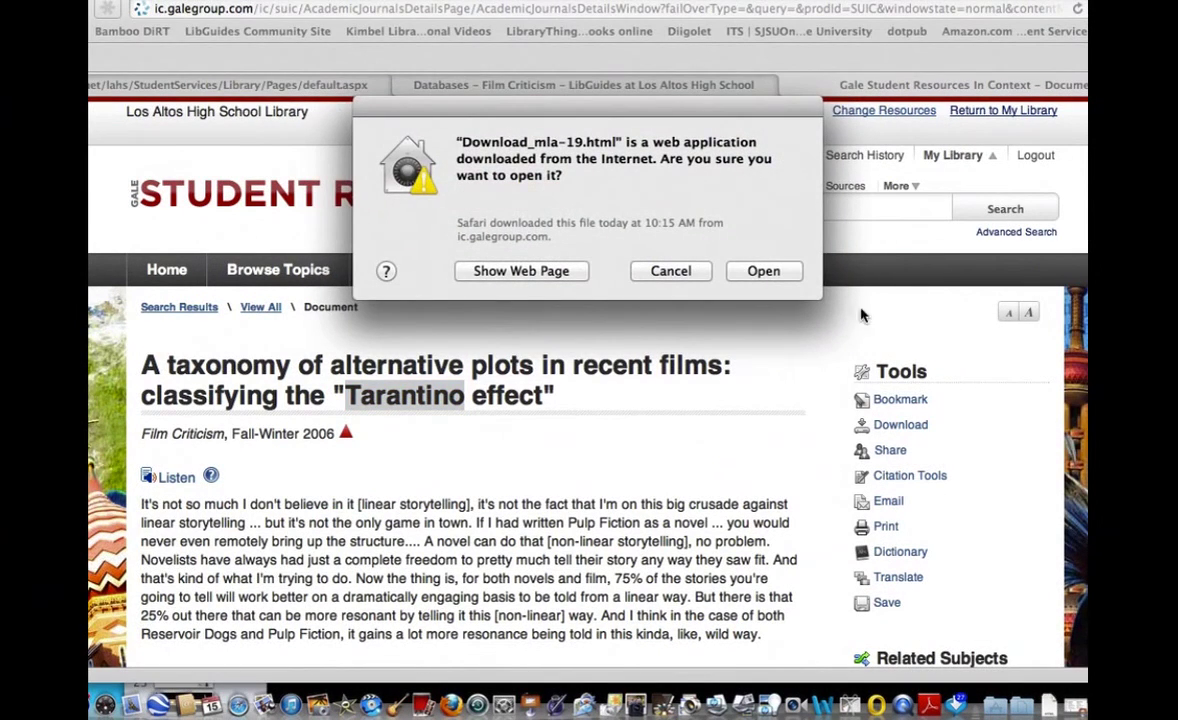
pyautogui.click(770, 272)
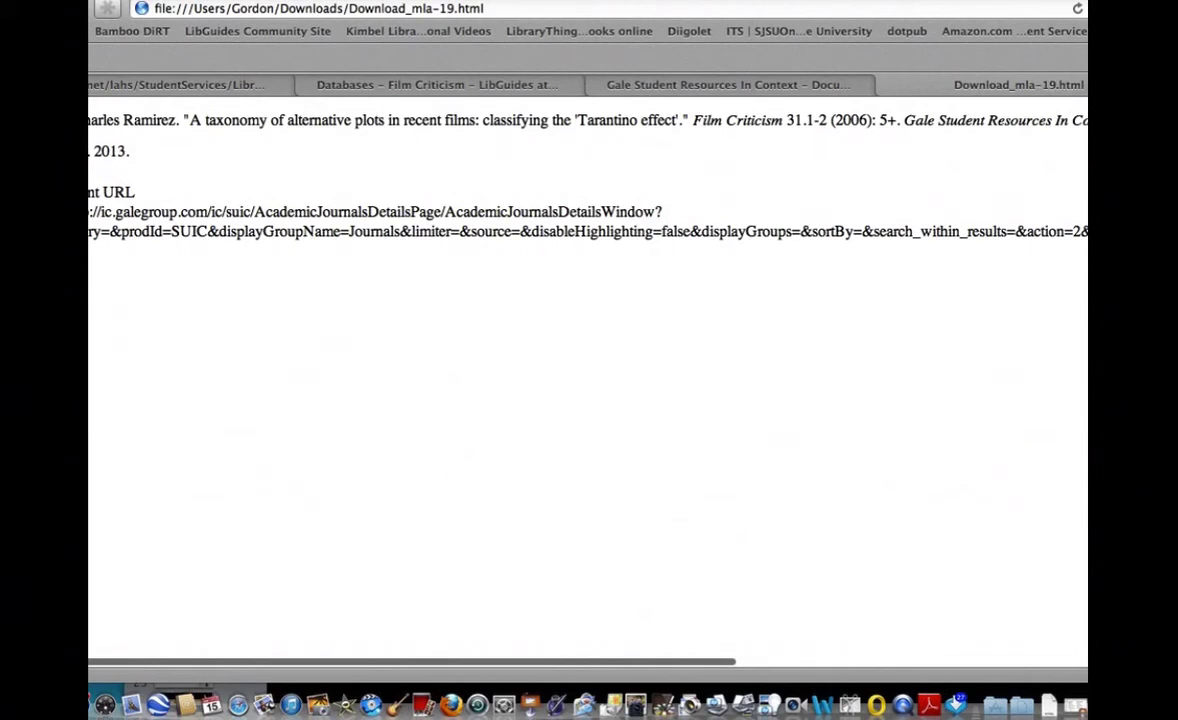
pyautogui.moveTo(90, 120); pyautogui.dragTo(130, 150)
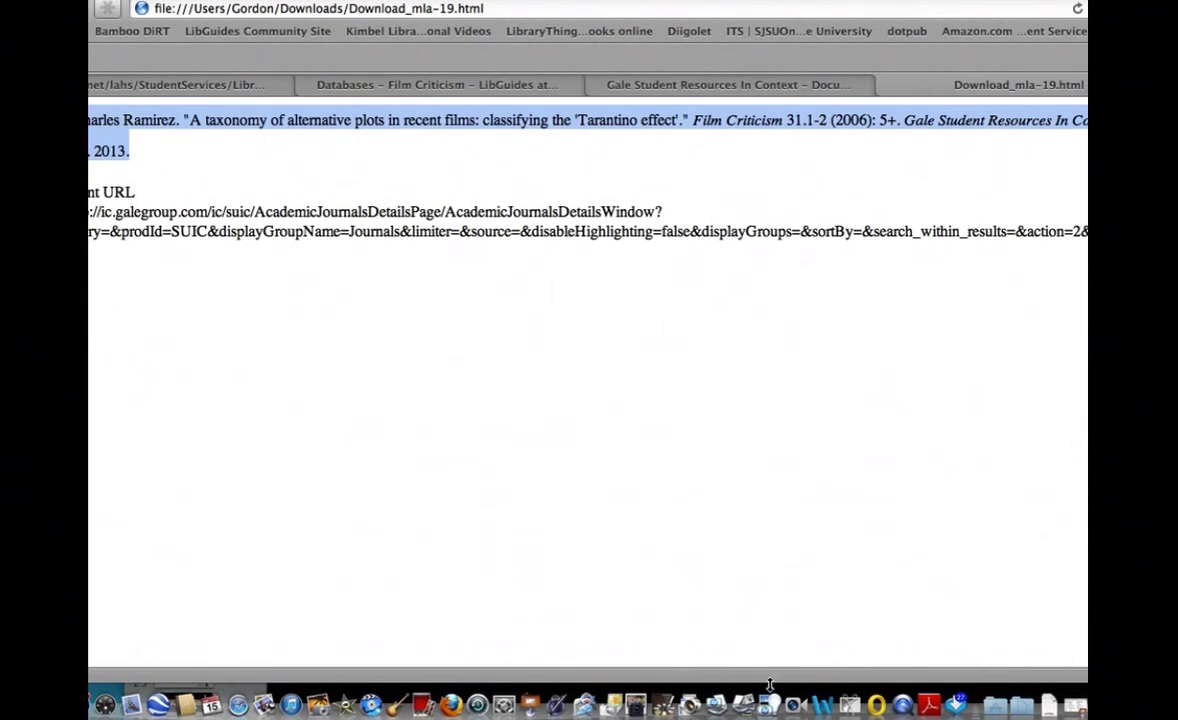
pyautogui.click(819, 707)
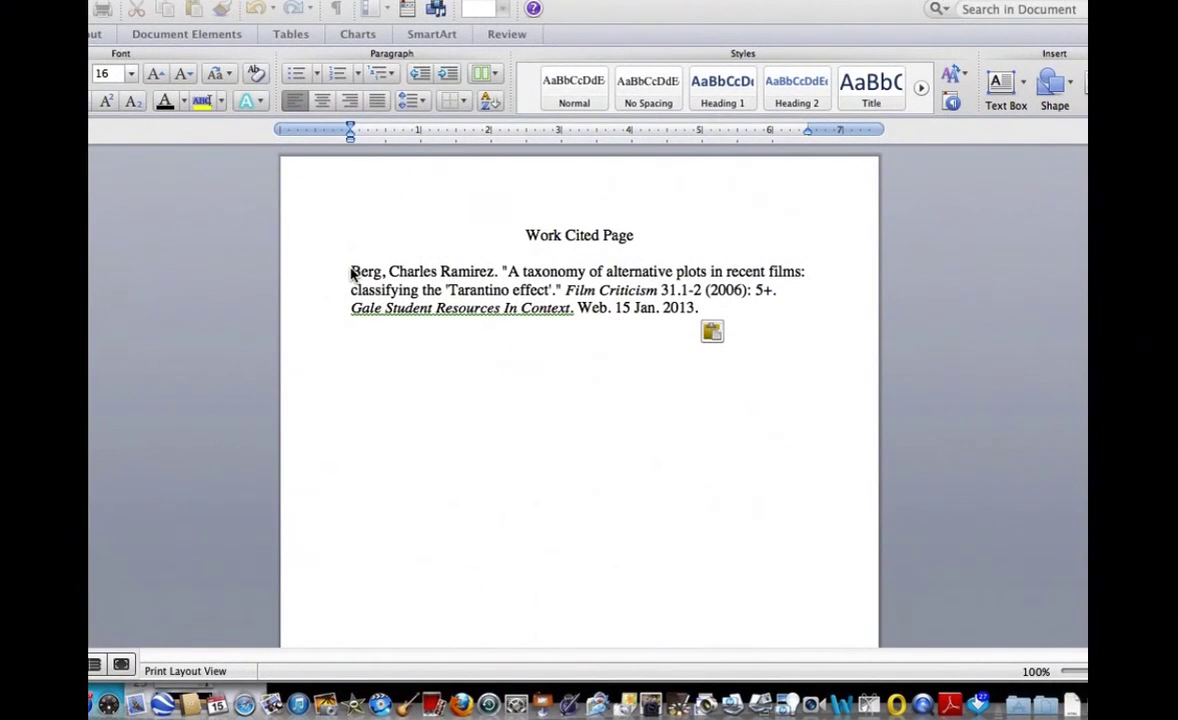
# Paste the copied MLA citation over the paragraph under the Work Cited Page heading.
pyautogui.moveTo(351, 273); pyautogui.dragTo(750, 447)
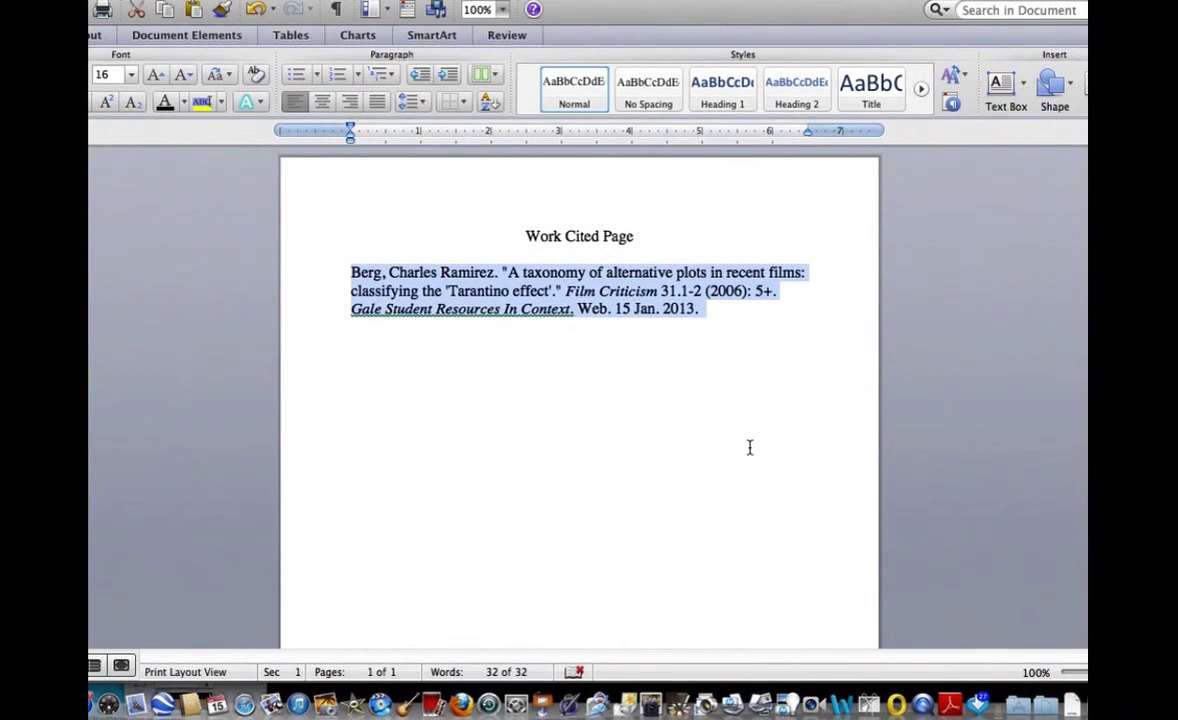
pyautogui.write('Berg, Charles Ramirez. "A taxonomy of alternative plots in recent films: classifying the \'Tarantino effect\'." Film Criticism 31.1-2 (2006): 5+. Gale Student Resources In Context. Web. 15 Jan. 2013.')
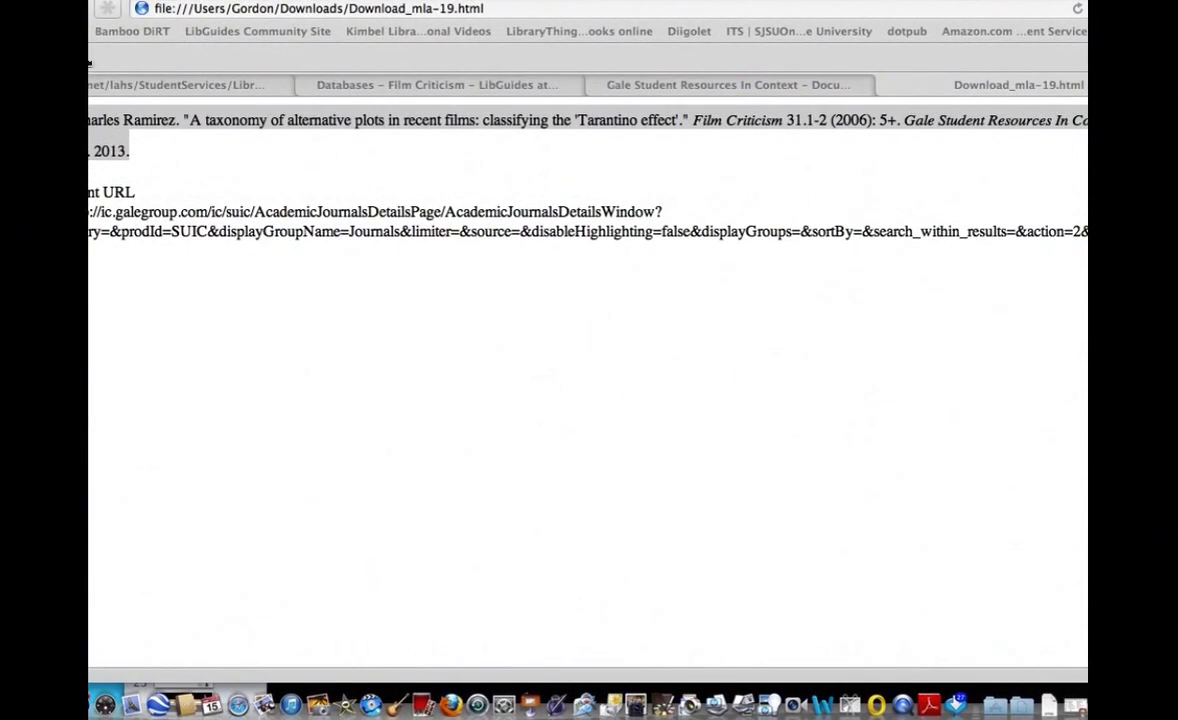
# Close the citation tab and download the 'Tarantino effect' article as a PDF.
pyautogui.click(886, 86)
pyautogui.click(731, 387)
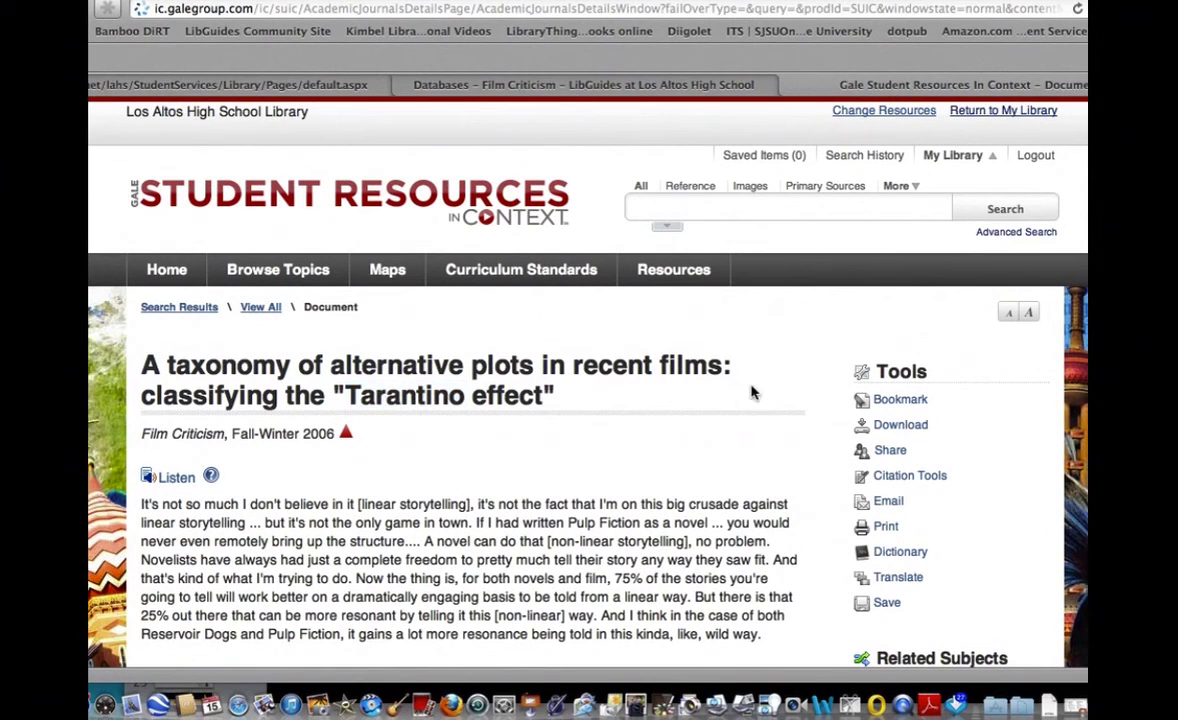
pyautogui.click(900, 424)
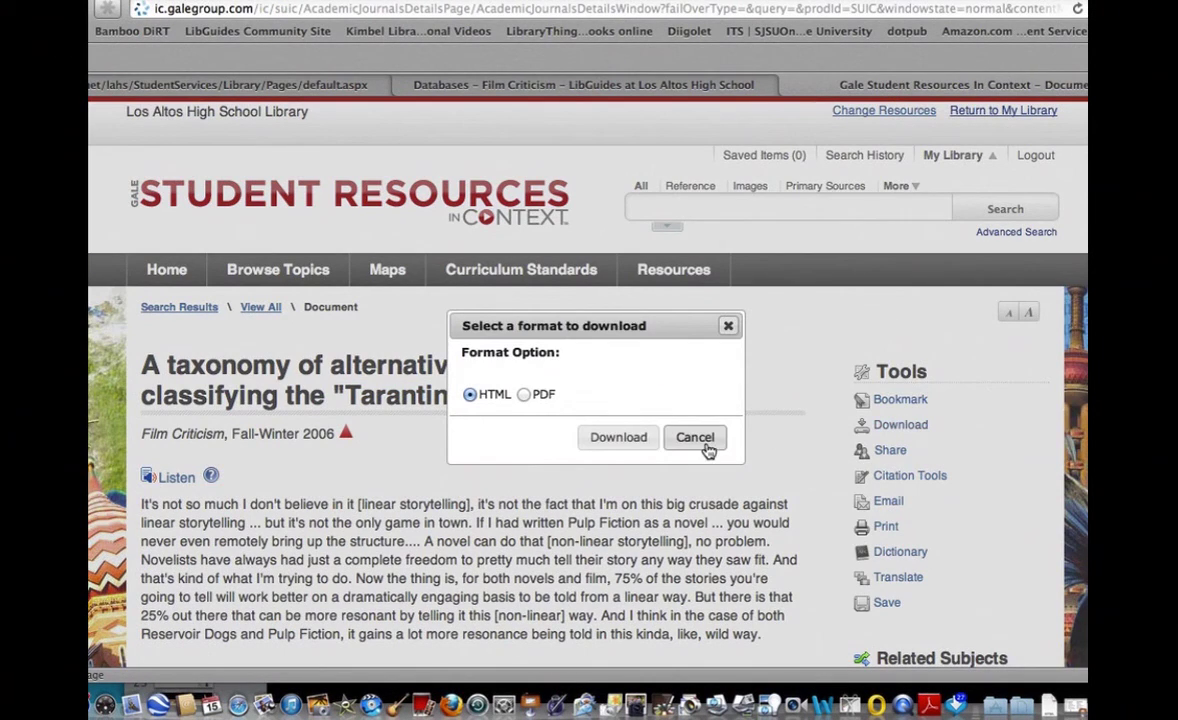
pyautogui.click(524, 395)
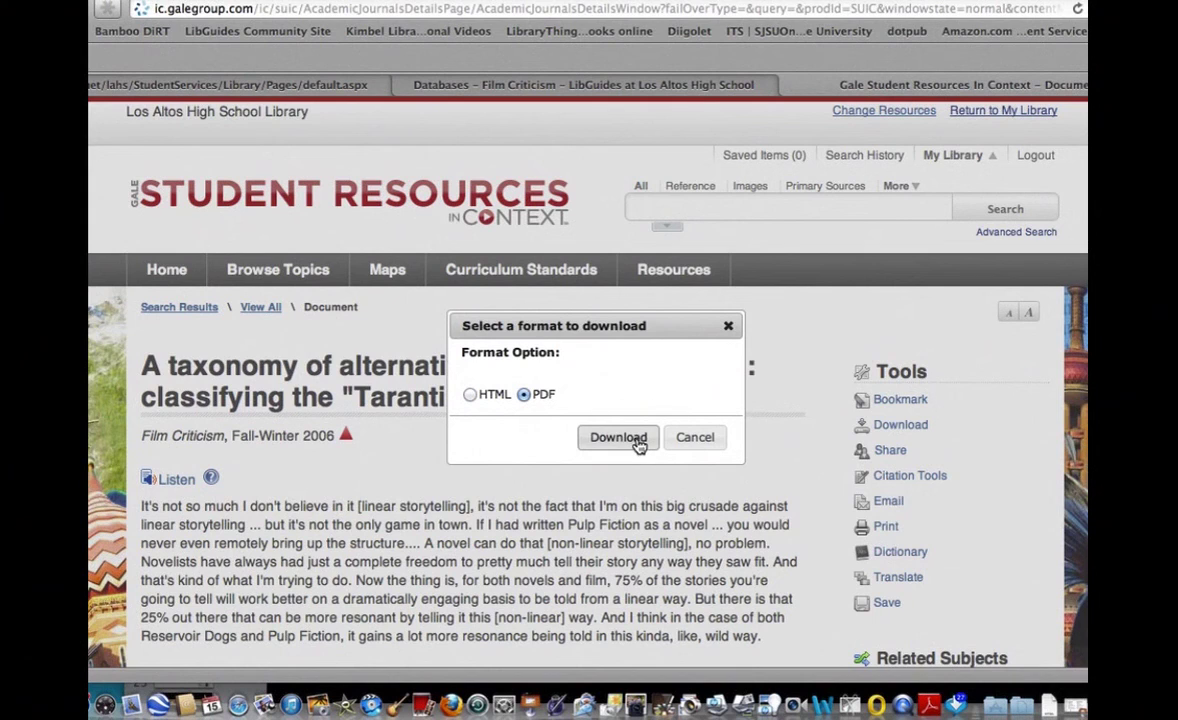
pyautogui.click(618, 438)
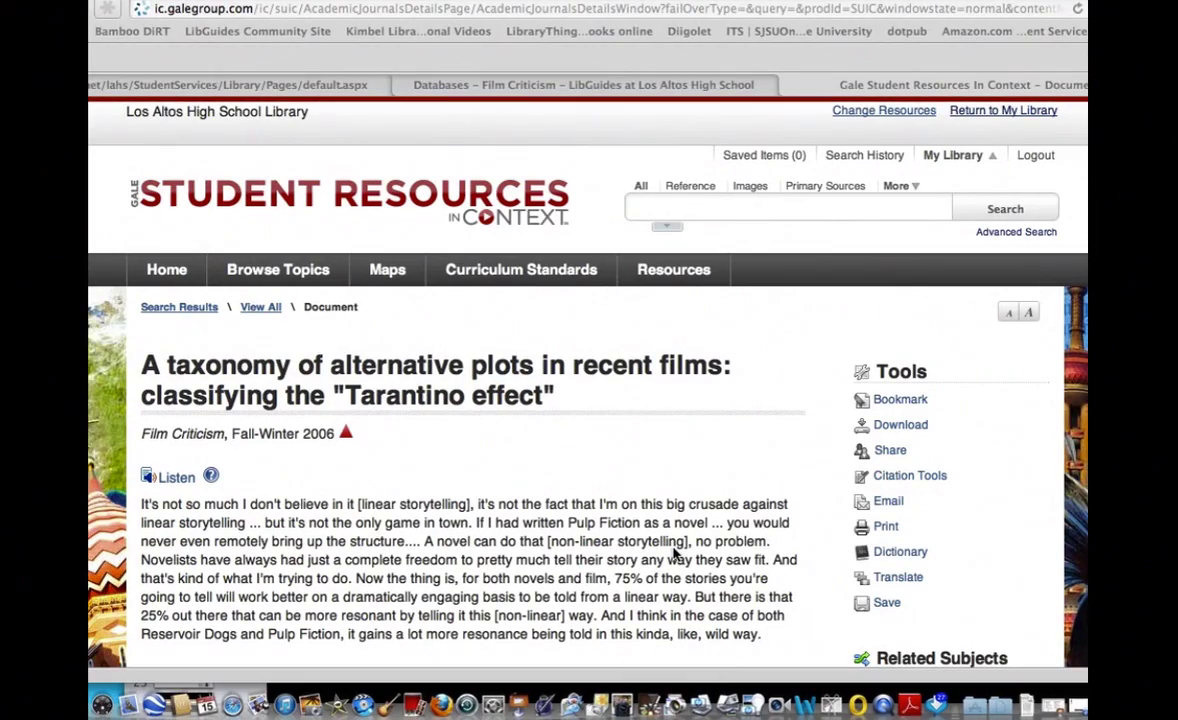
pyautogui.scroll(-8, 675, 553)
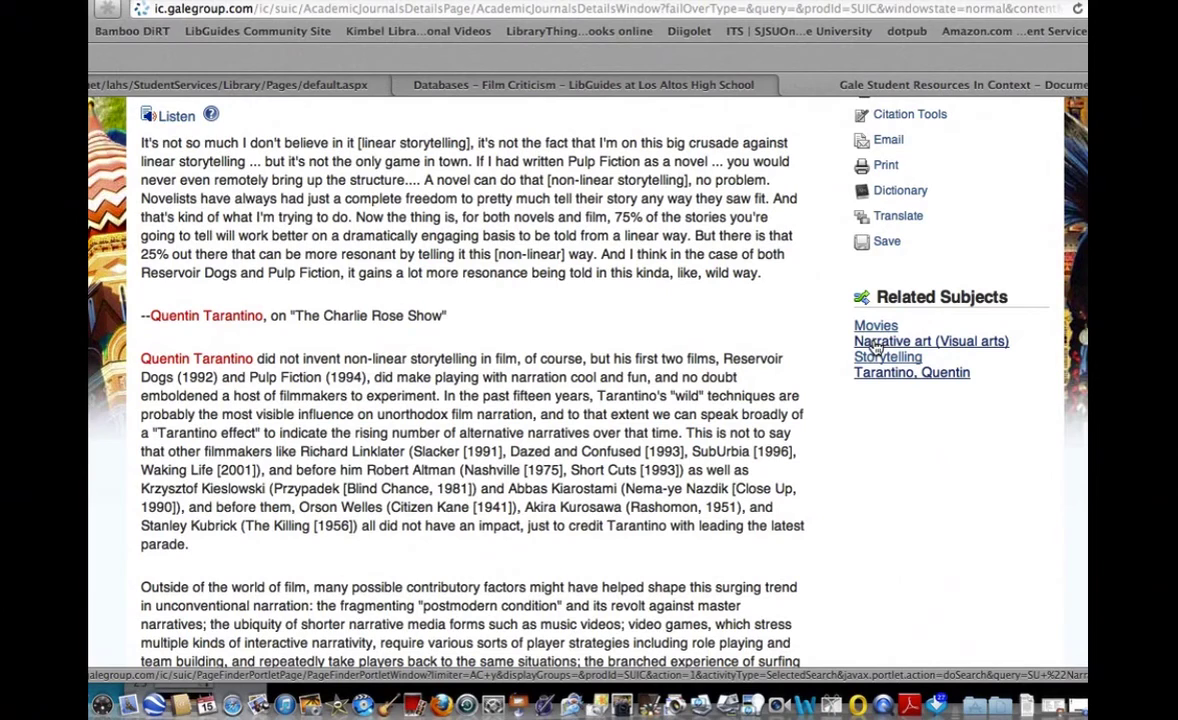
# Show Academic Journals results for the subject Narrative art (Visual arts).
pyautogui.click(874, 343)
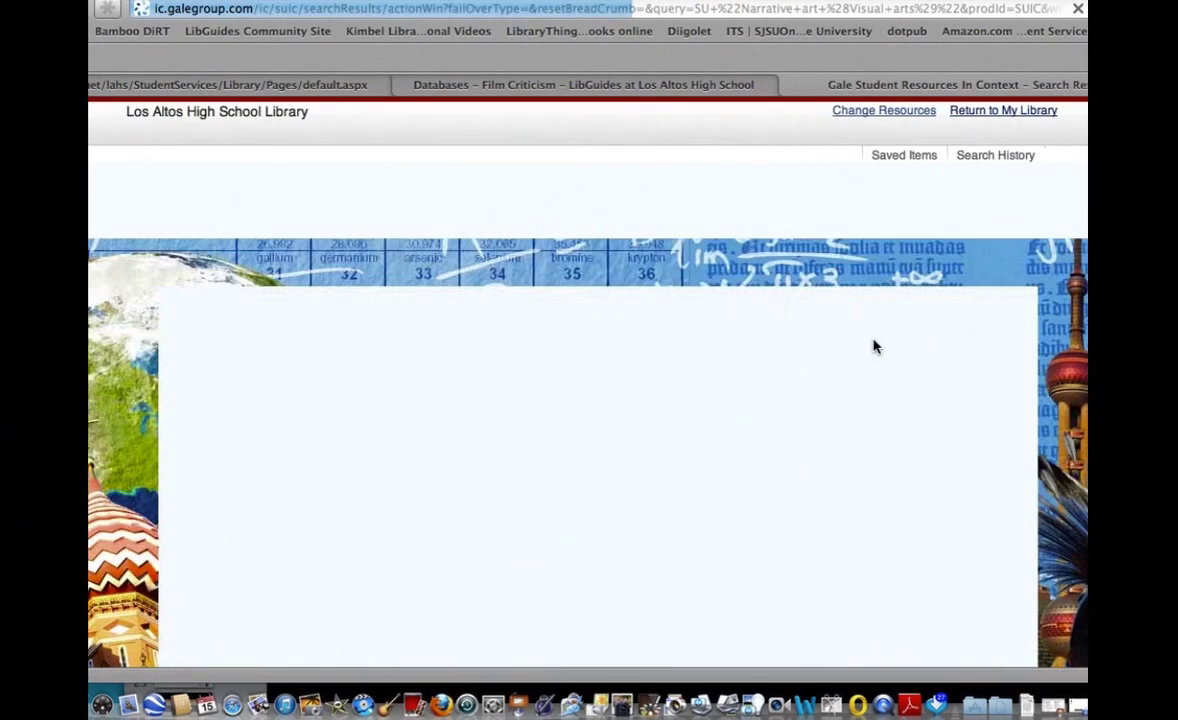
pyautogui.scroll(-3, 787, 442)
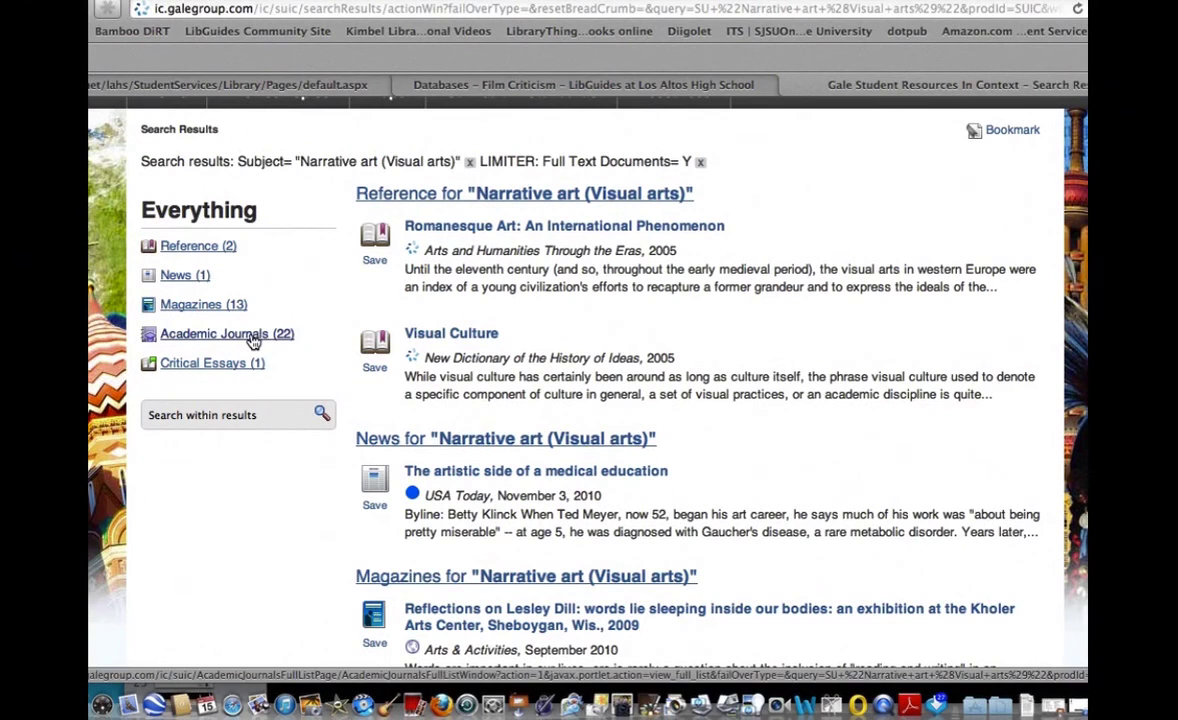
pyautogui.click(253, 342)
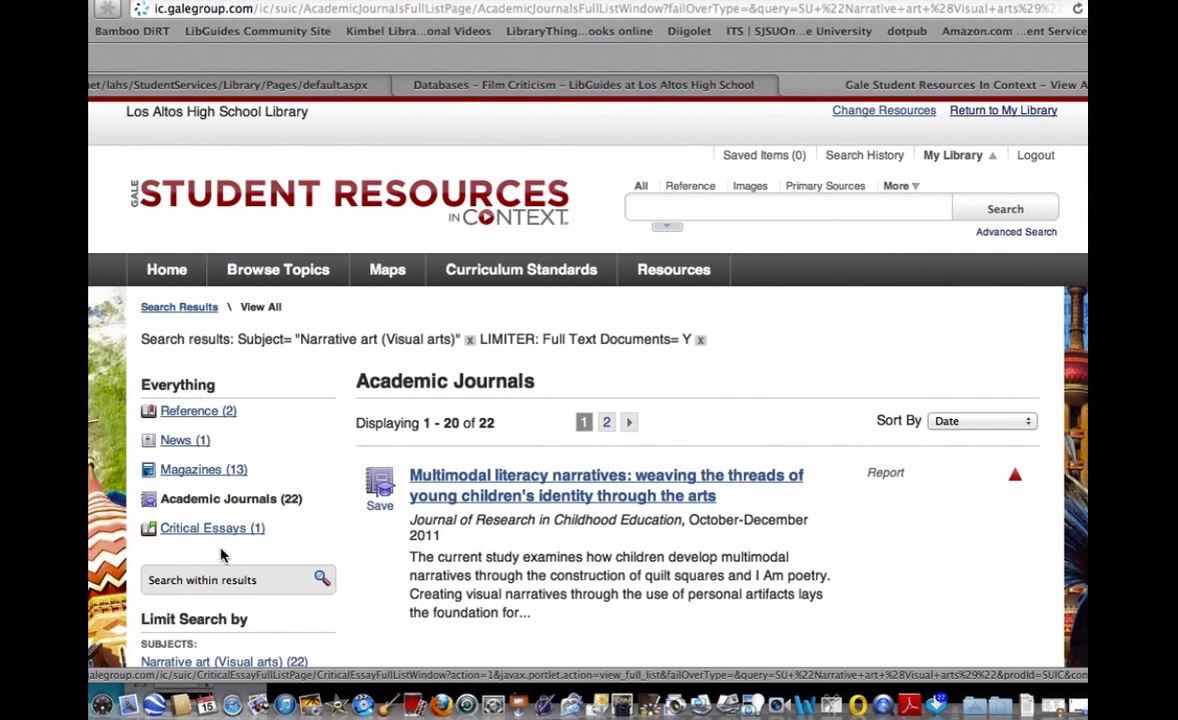
# Search within the results for 'film' and open 'From Hollywood to Tokyo'.
pyautogui.click(200, 577)
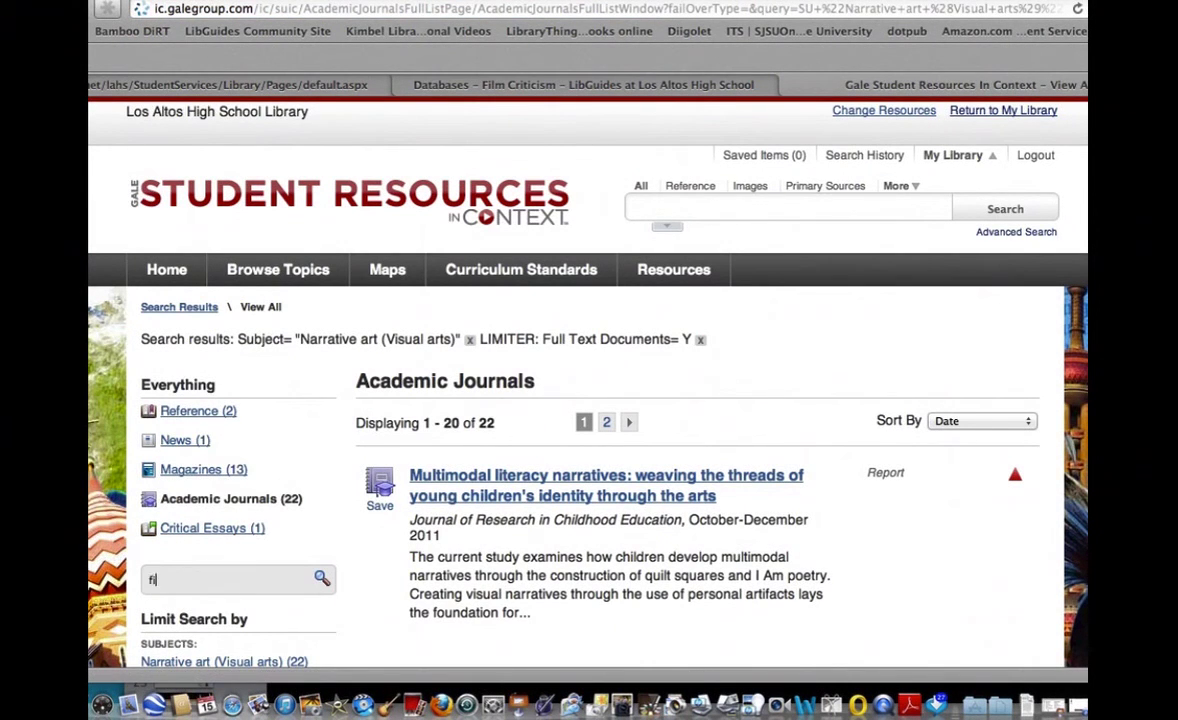
pyautogui.write('film')
pyautogui.press('Return')
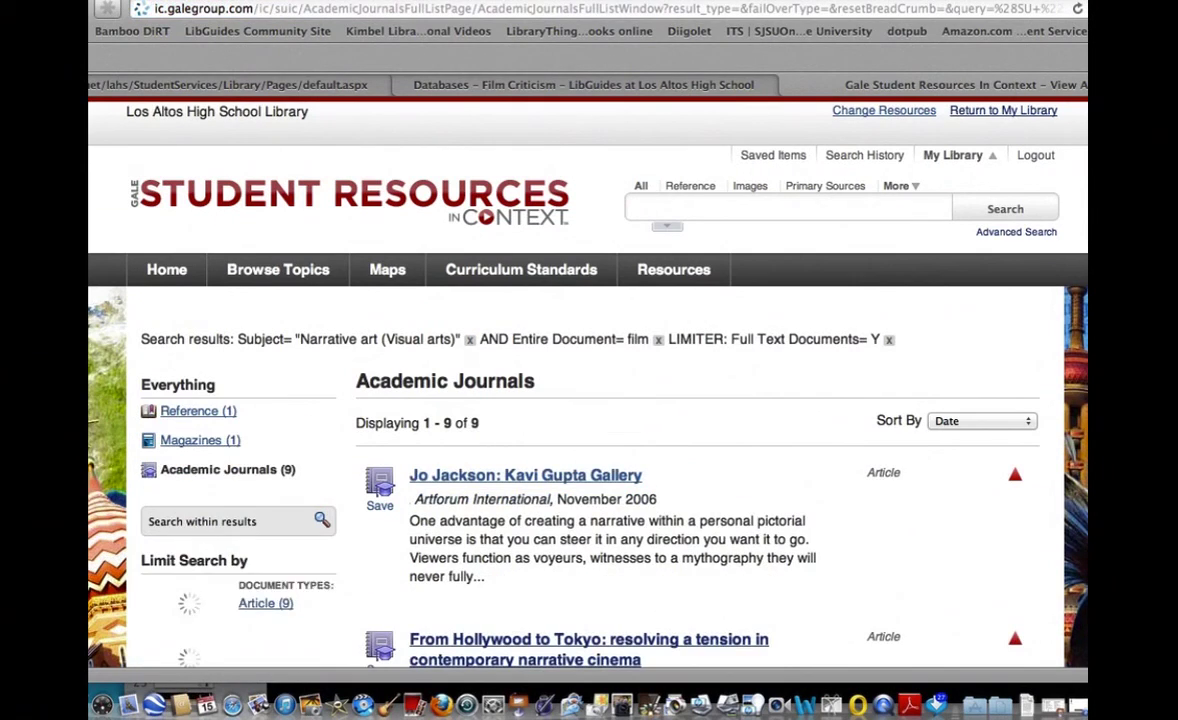
pyautogui.scroll(-5, 515, 531)
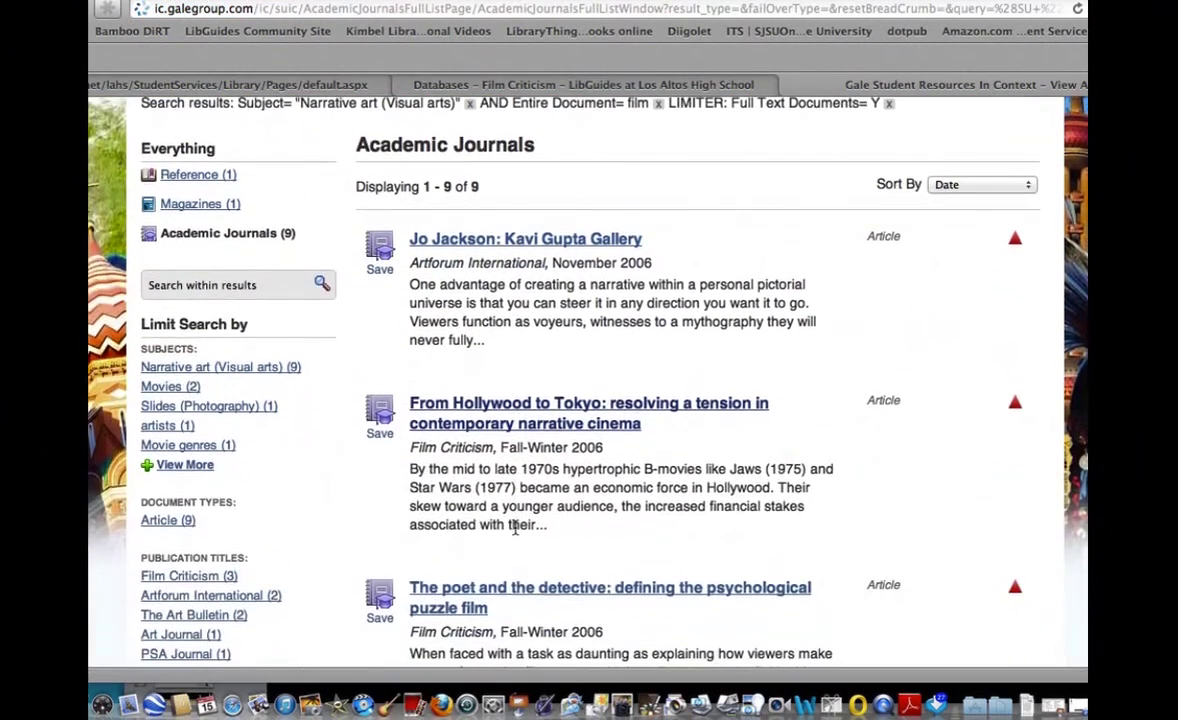
pyautogui.scroll(-2, 515, 528)
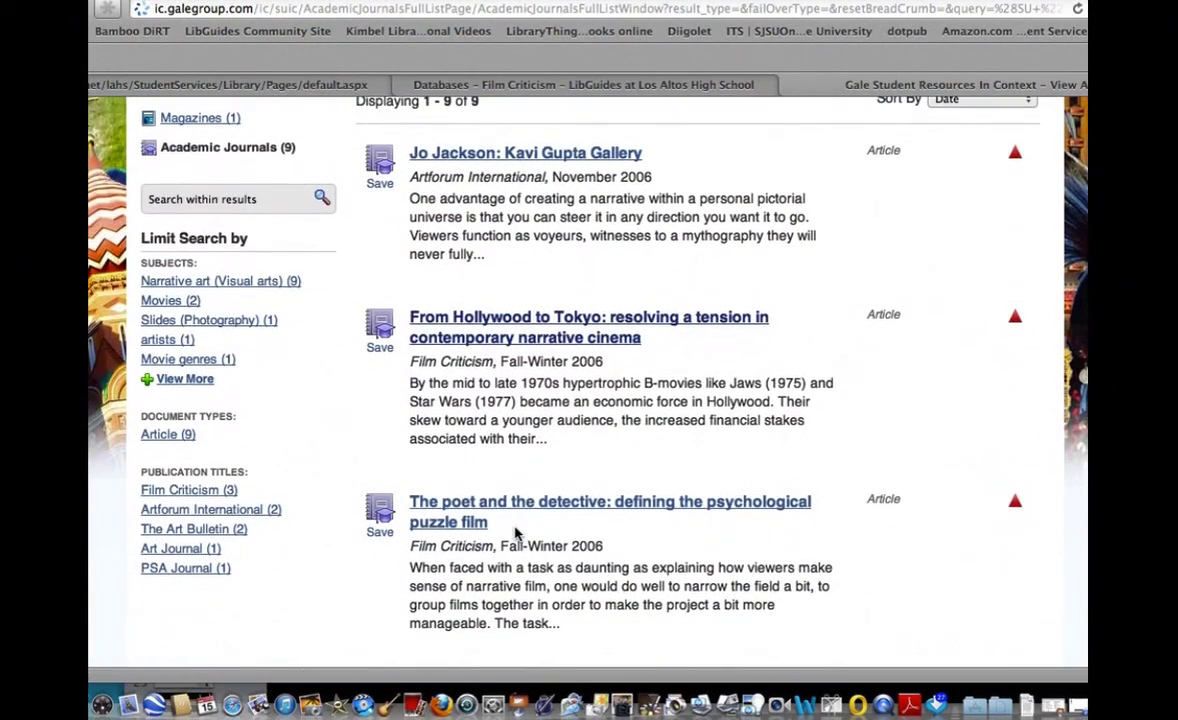
pyautogui.click(500, 325)
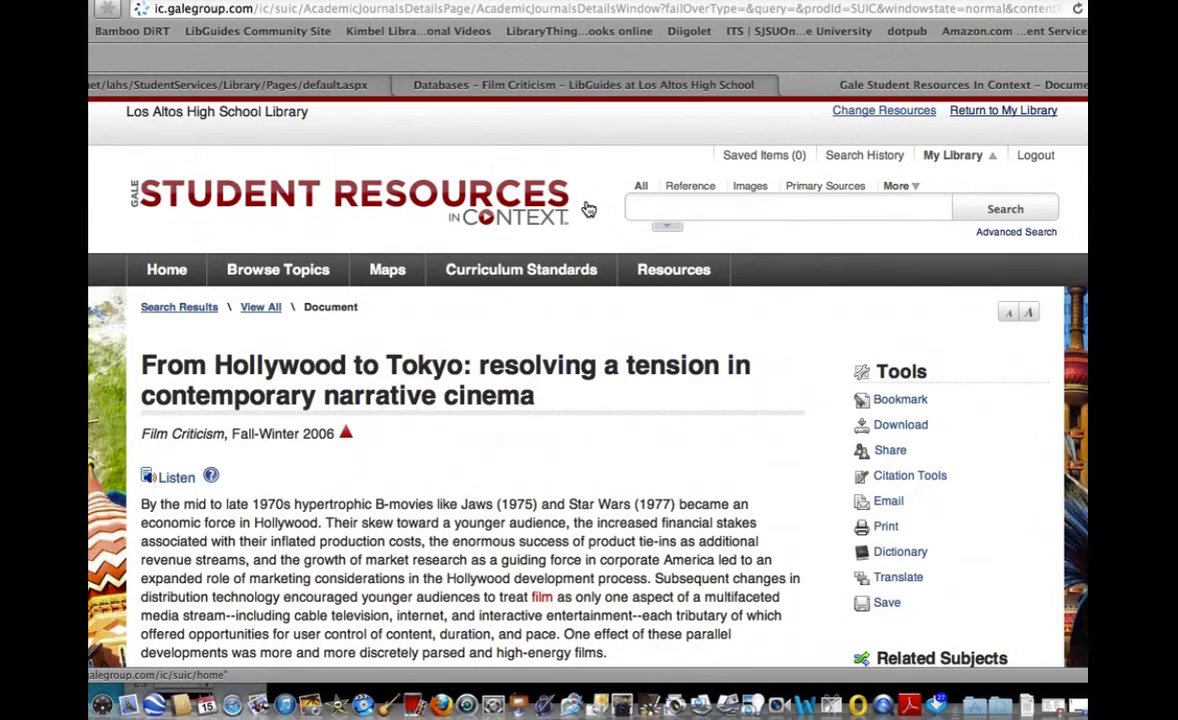
pyautogui.press('super+f')
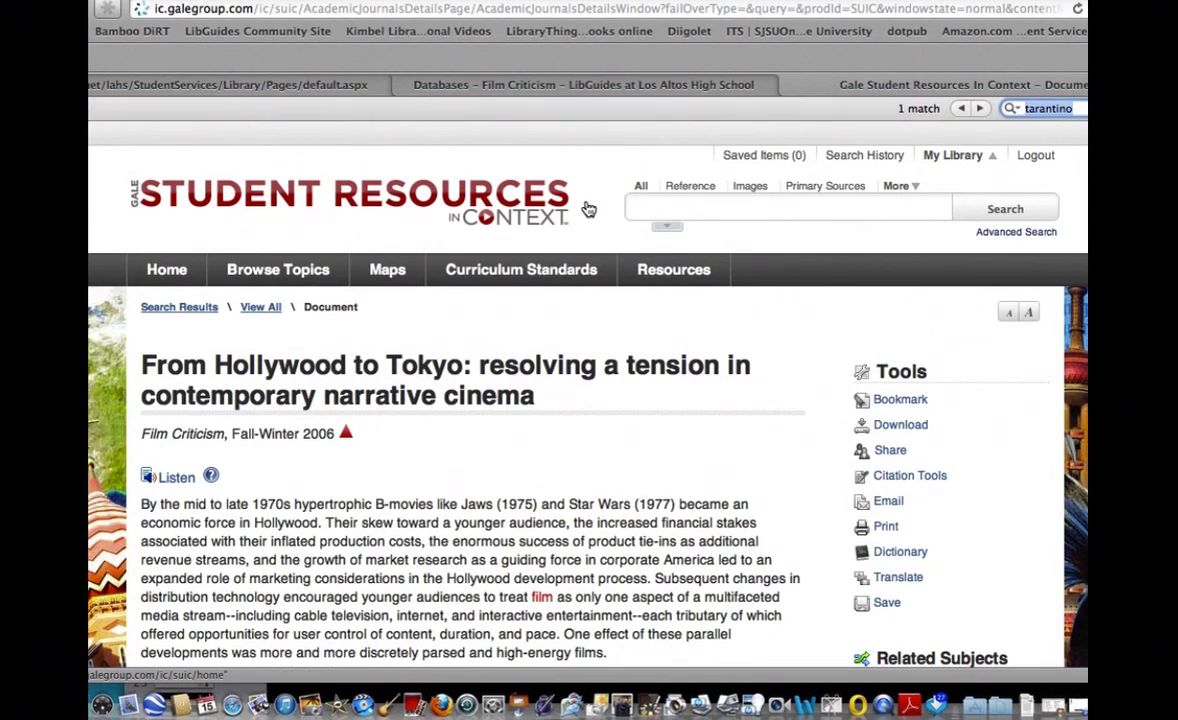
pyautogui.press('Return')
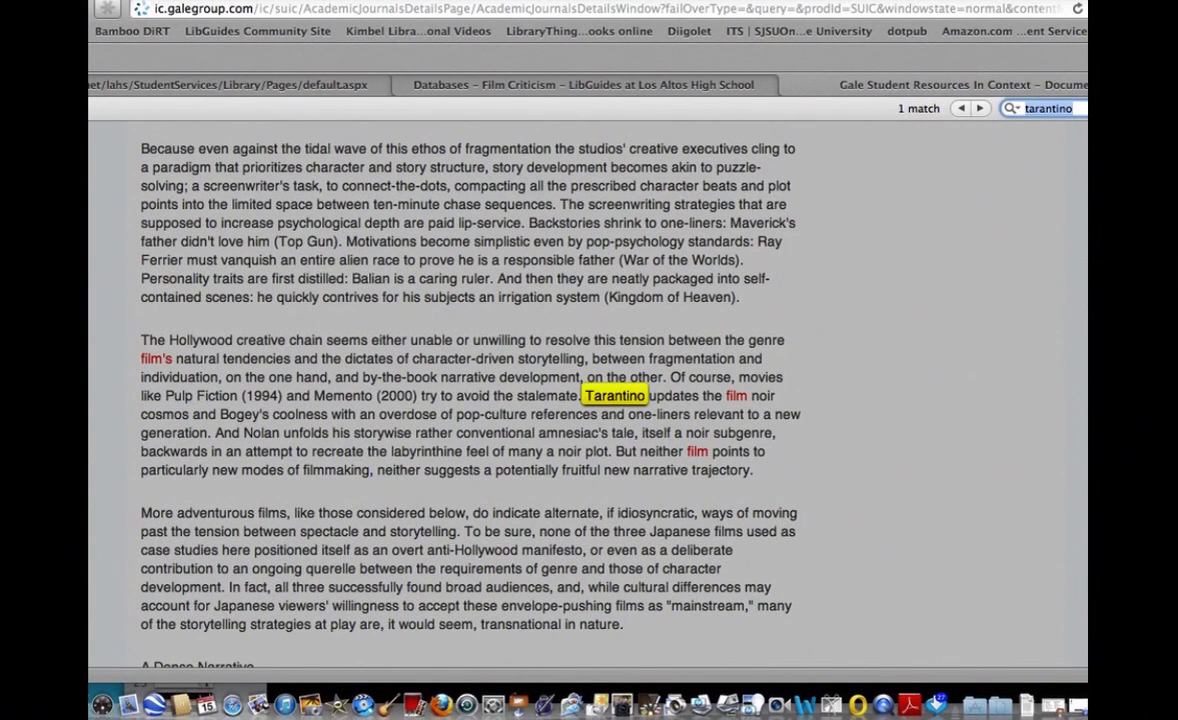
pyautogui.press('Escape')
pyautogui.scroll(10, 711, 352)
pyautogui.scroll(20, 711, 352)
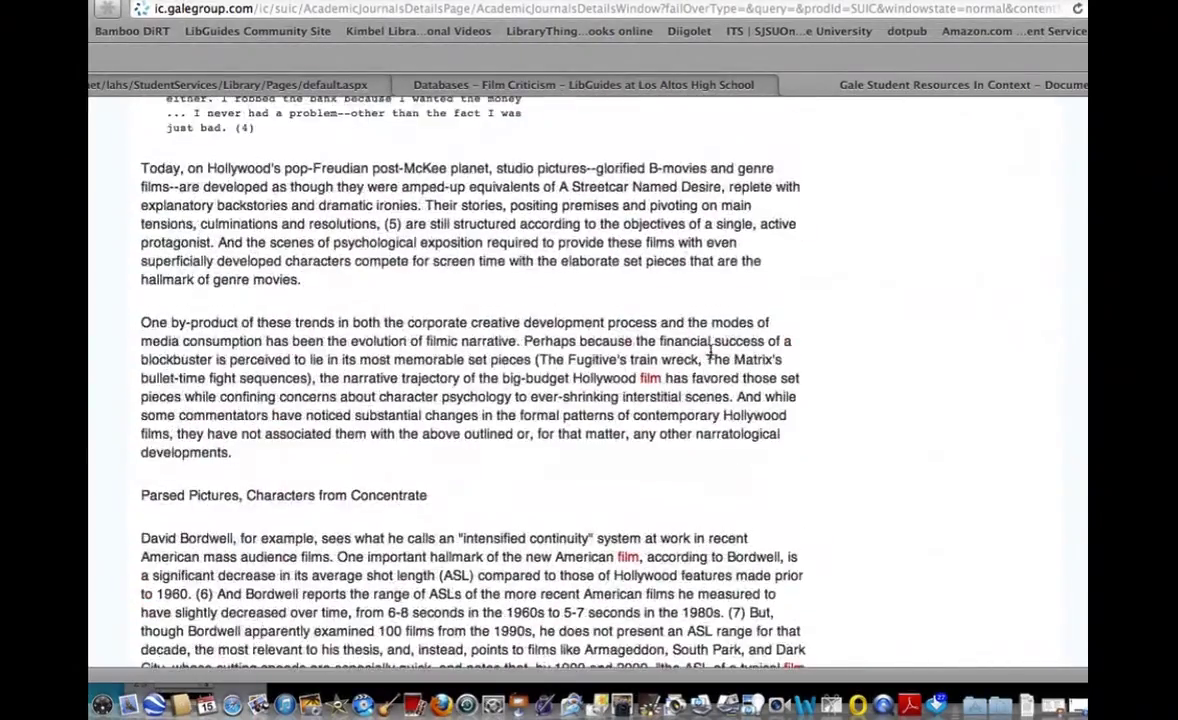
pyautogui.scroll(10, 711, 352)
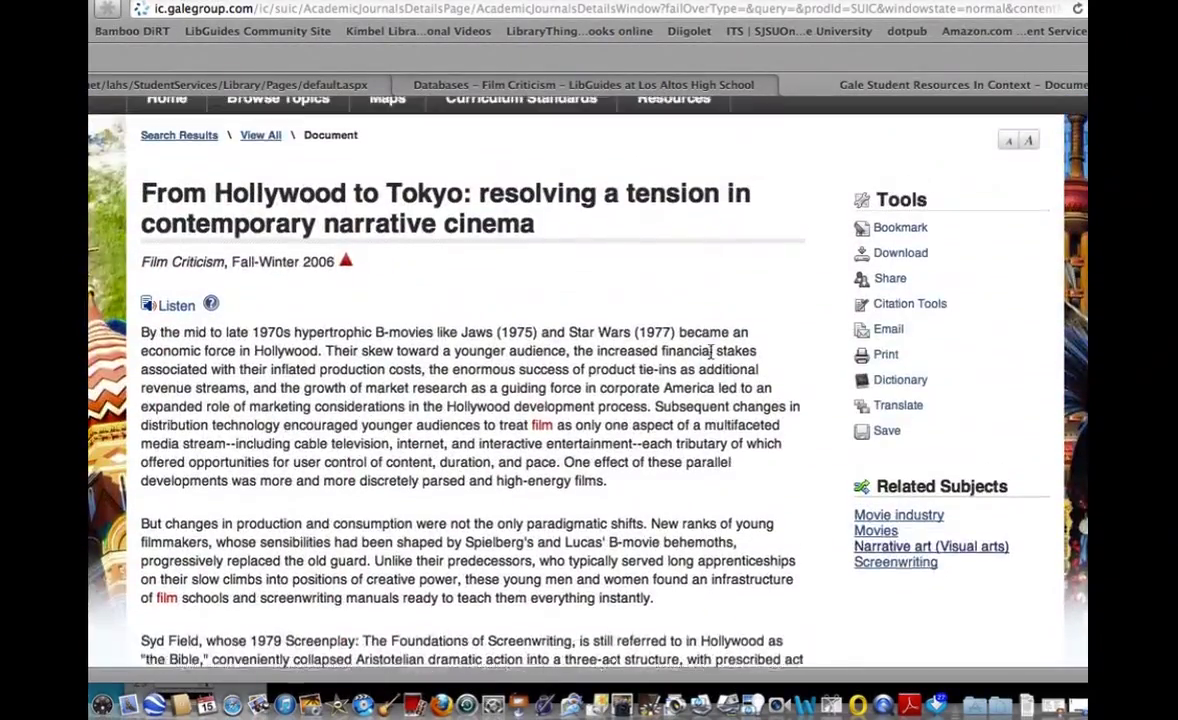
pyautogui.scroll(3, 711, 356)
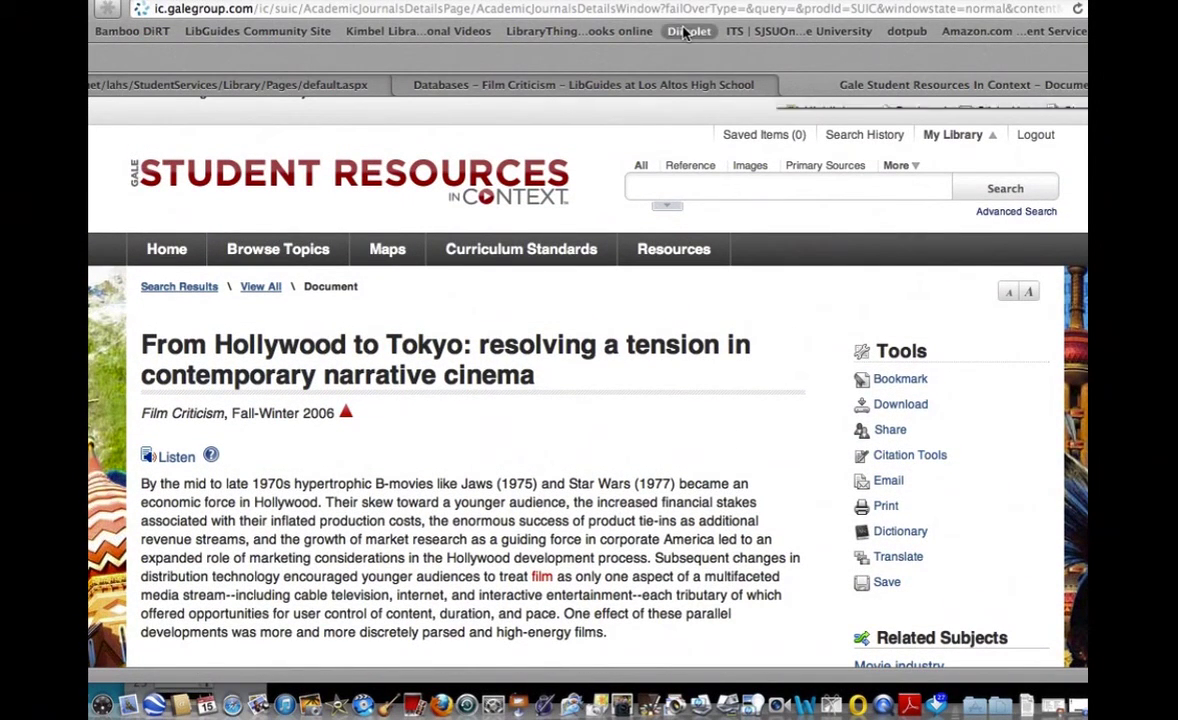
# Save the article page as a Diigo bookmark tagged 'non narrative film'.
pyautogui.moveTo(808, 90)
pyautogui.click(830, 113)
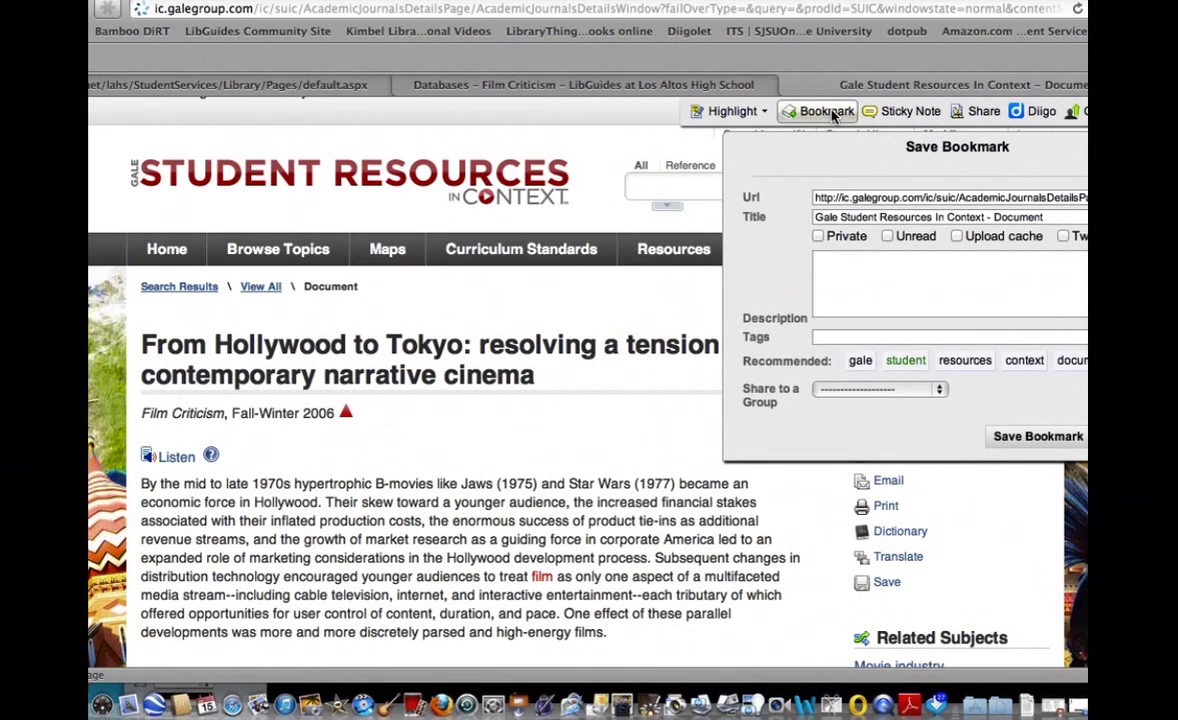
pyautogui.click(836, 337)
pyautogui.write('non narrative')
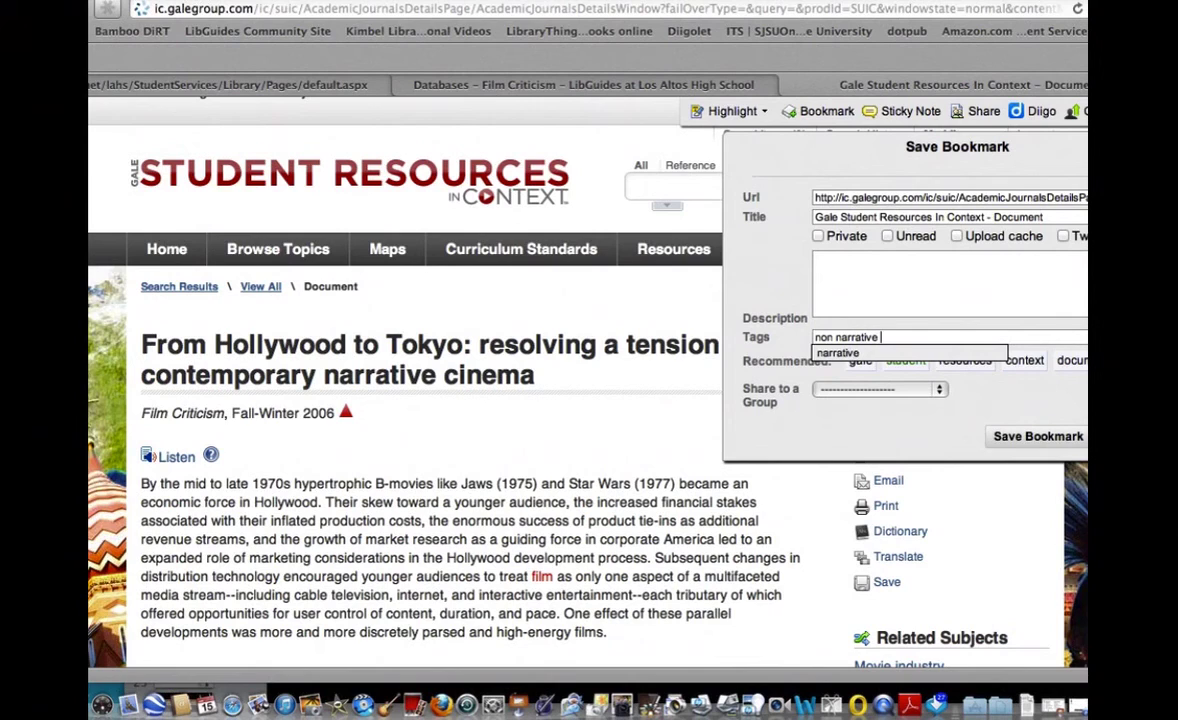
pyautogui.write(' film')
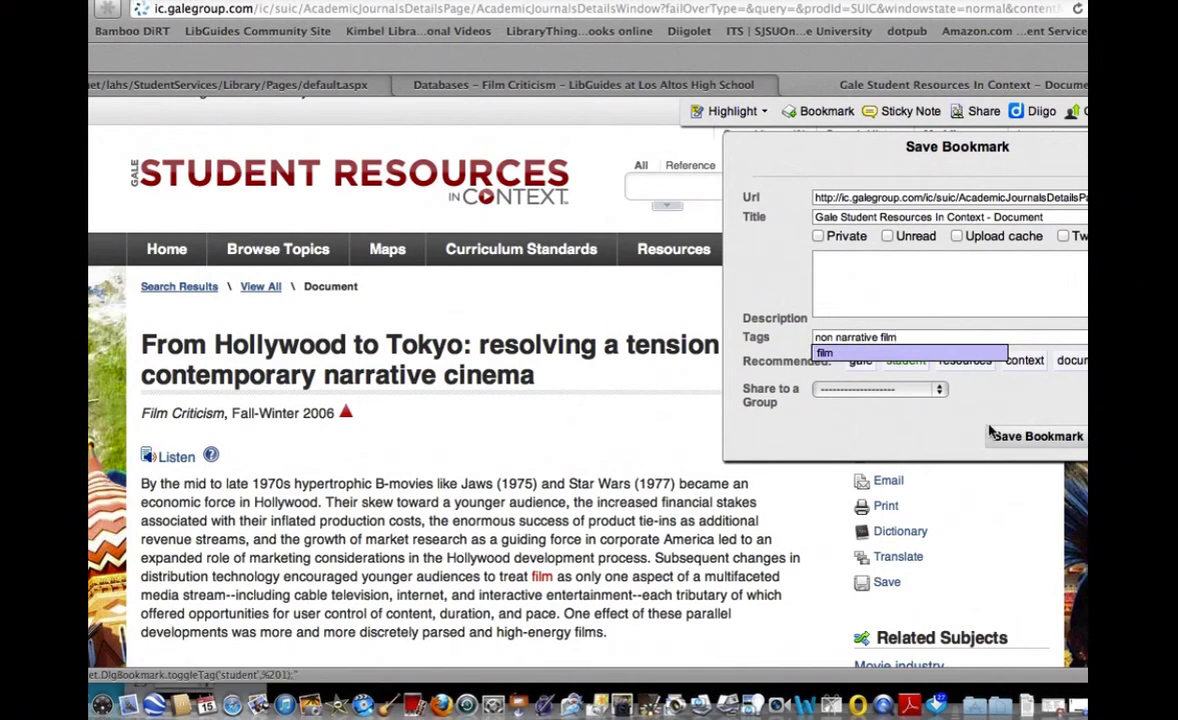
pyautogui.click(1036, 437)
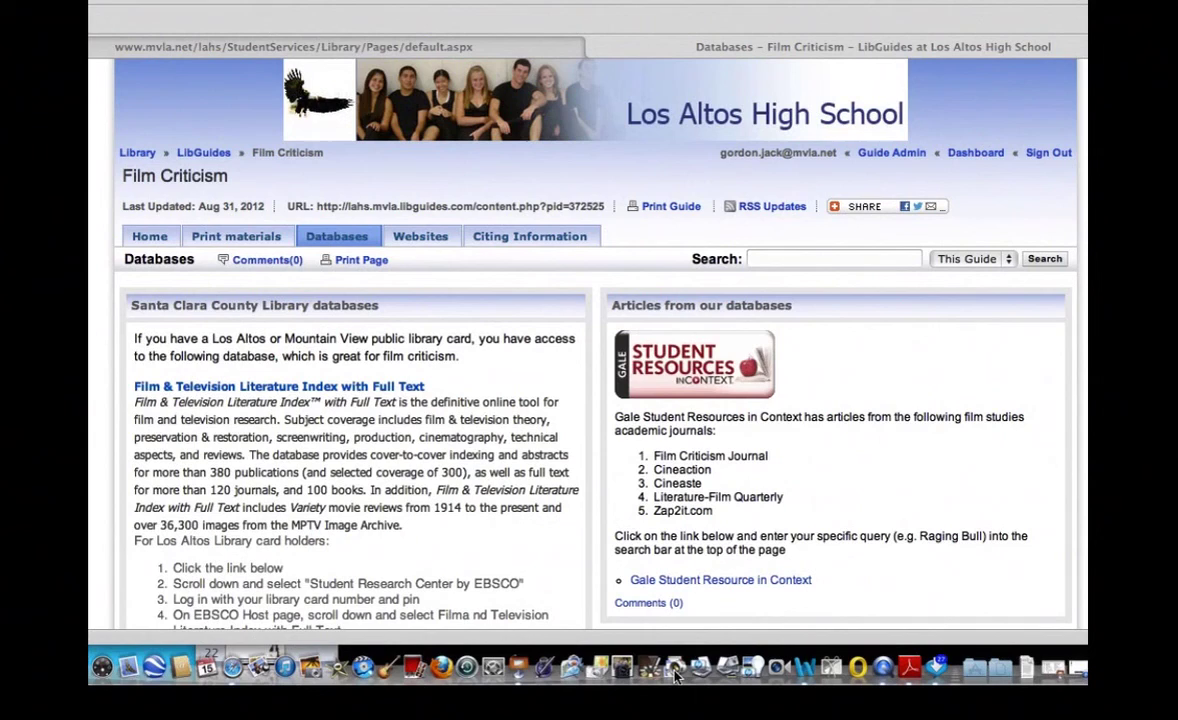
# Open JSTOR from the guide and search for 'quentin tarantino and pulp fiction'.
pyautogui.scroll(-10, 744, 491)
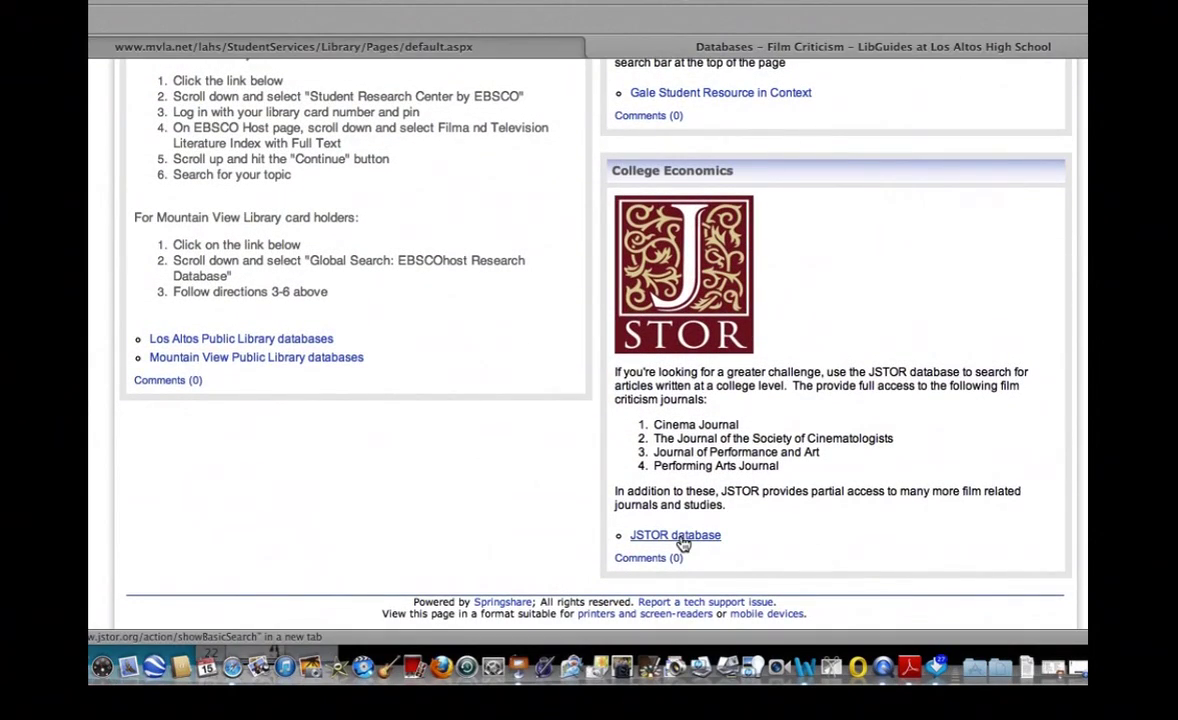
pyautogui.click(683, 540)
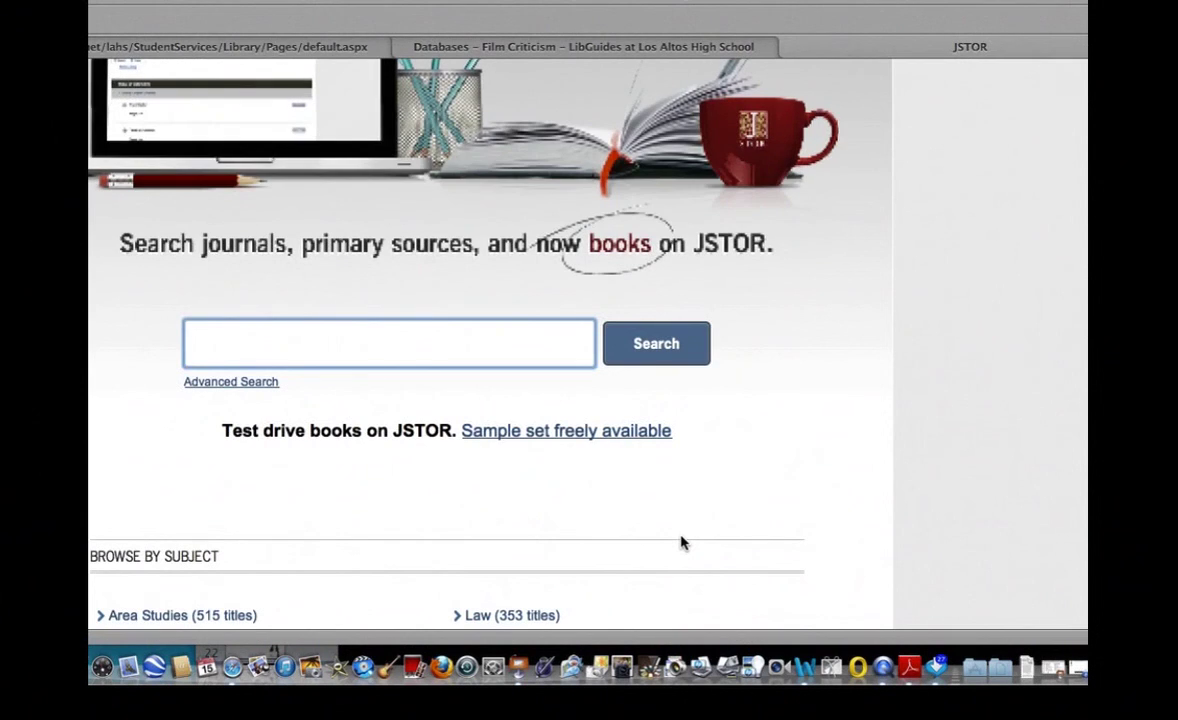
pyautogui.write('que')
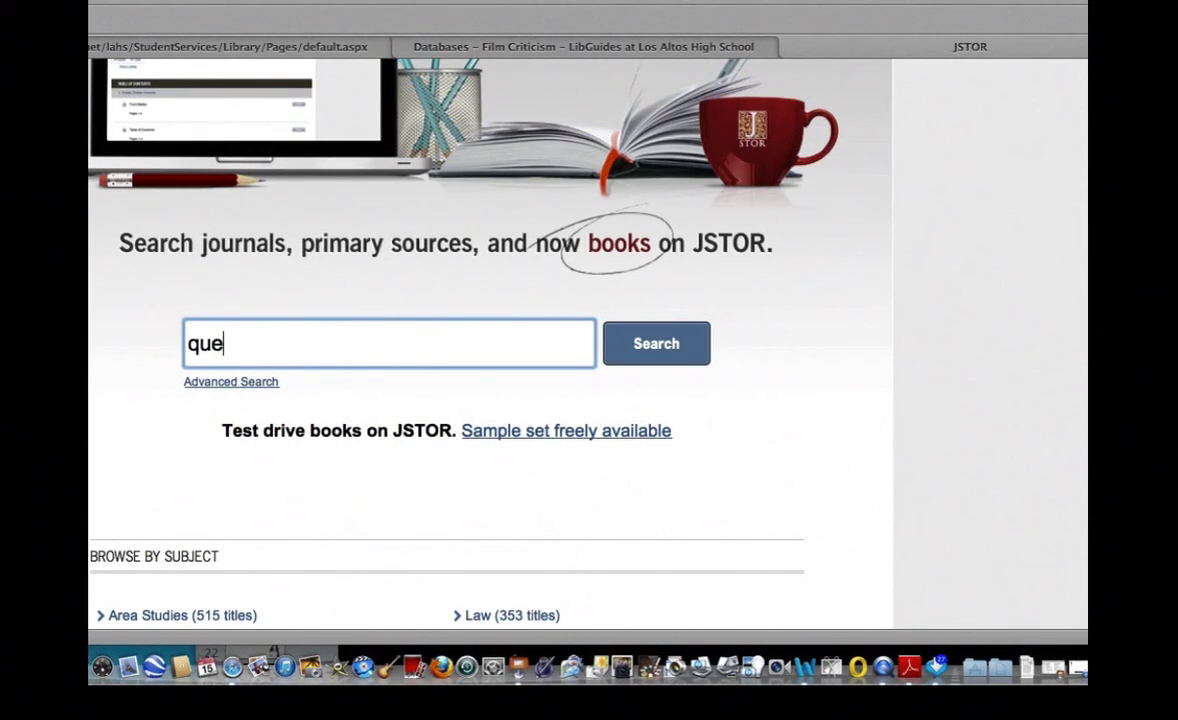
pyautogui.write('ntin tarantino and pulp fiction')
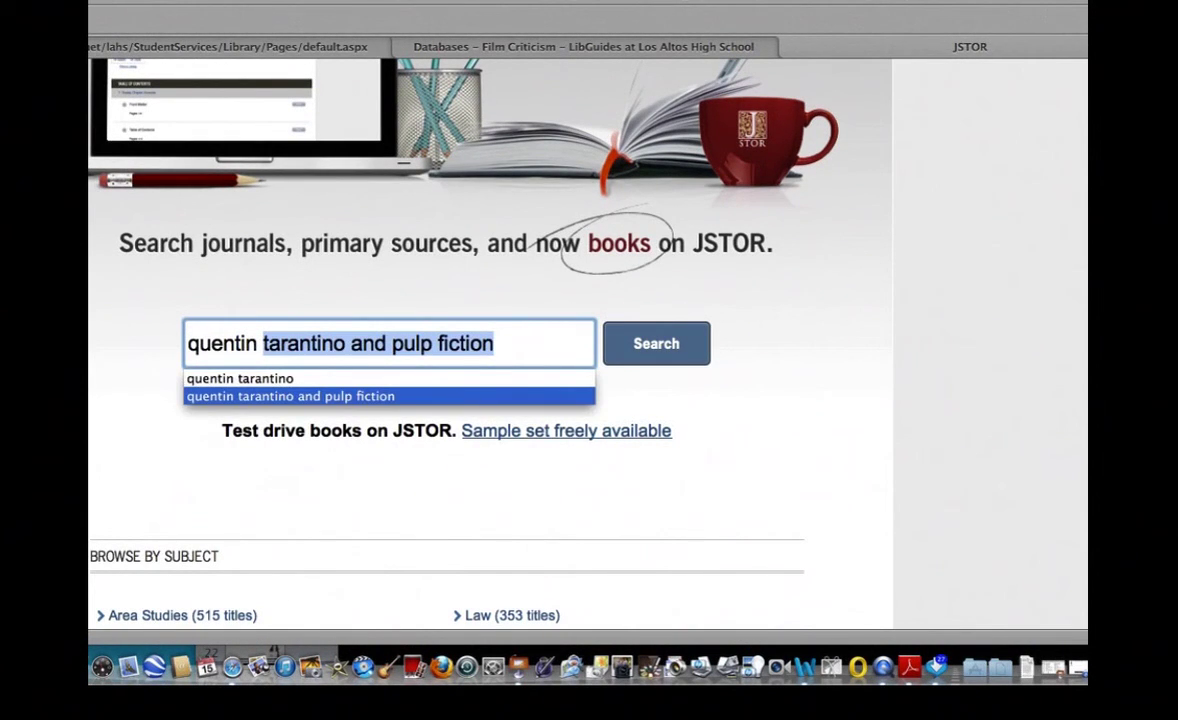
pyautogui.press('Escape')
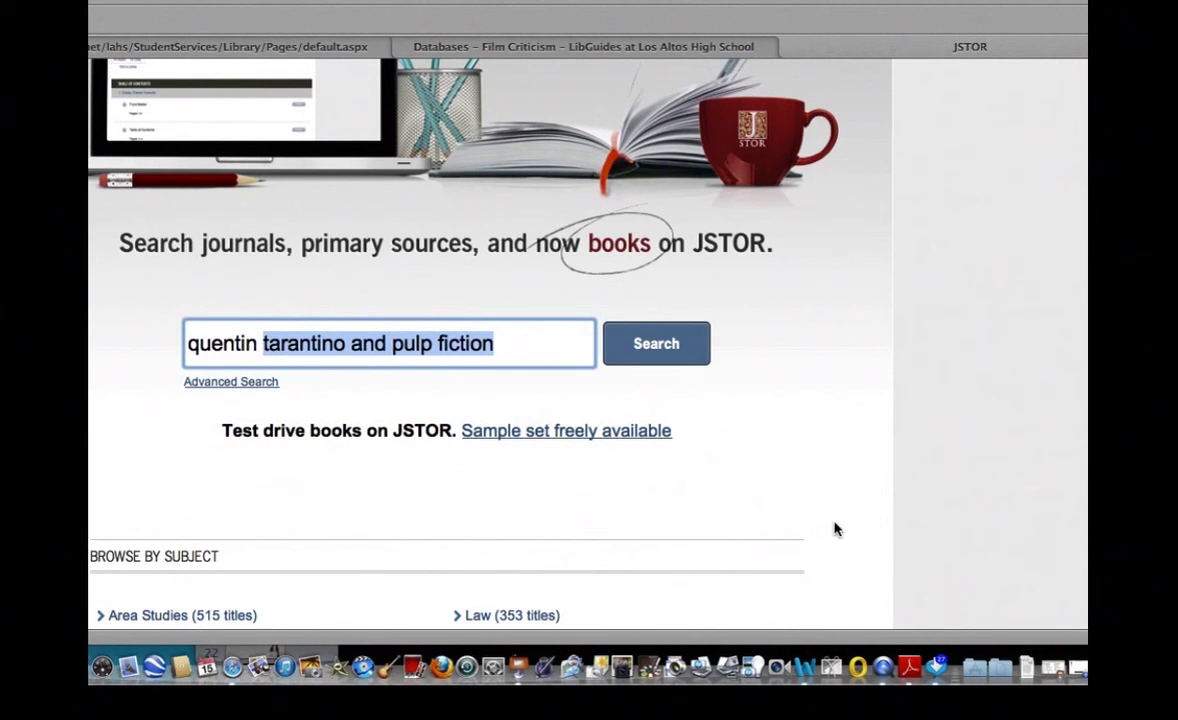
pyautogui.click(671, 353)
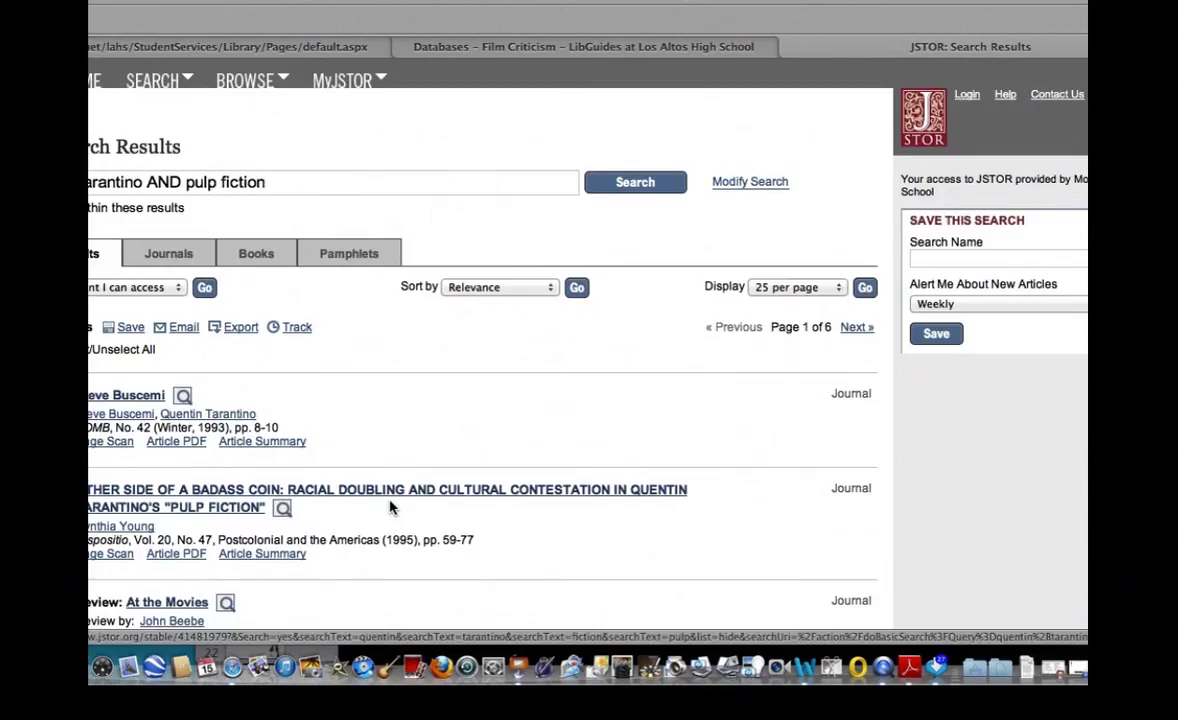
# Show only Journals results and scroll to articles like 'Thread Structure: Rewriting the Hollywood Formula'.
pyautogui.scroll(-10, 394, 500)
pyautogui.scroll(-9, 390, 507)
pyautogui.scroll(12, 392, 510)
pyautogui.scroll(5, 390, 508)
pyautogui.click(170, 254)
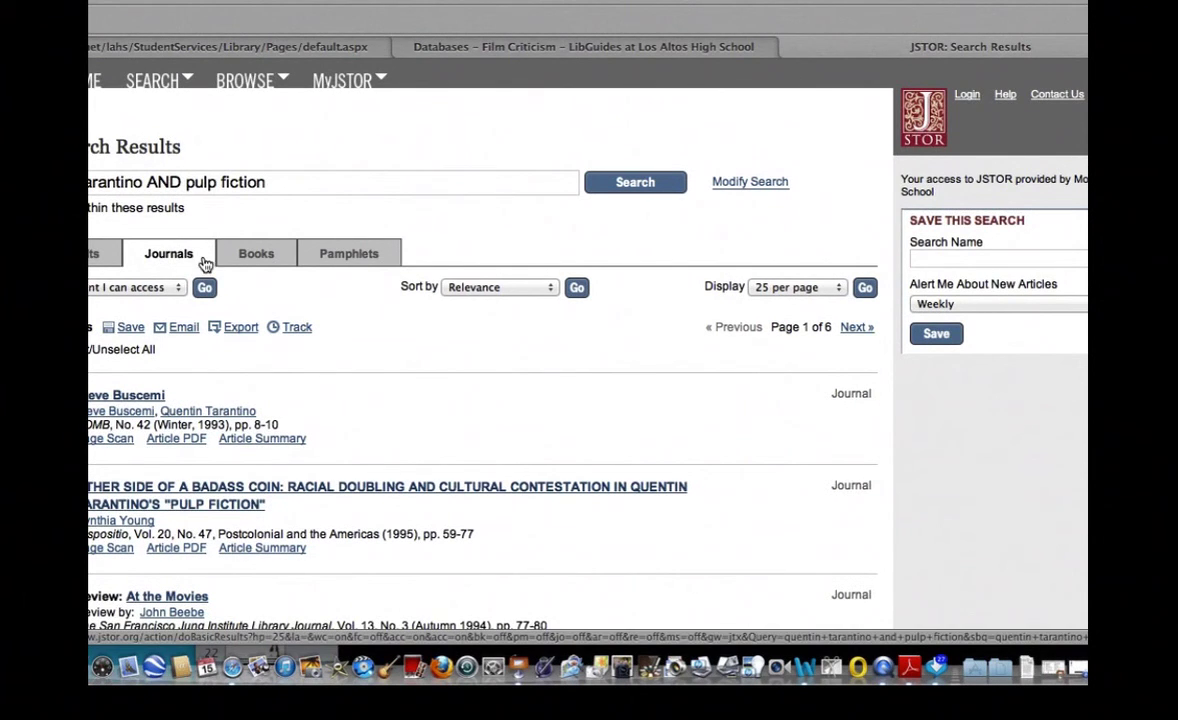
pyautogui.scroll(-5, 521, 493)
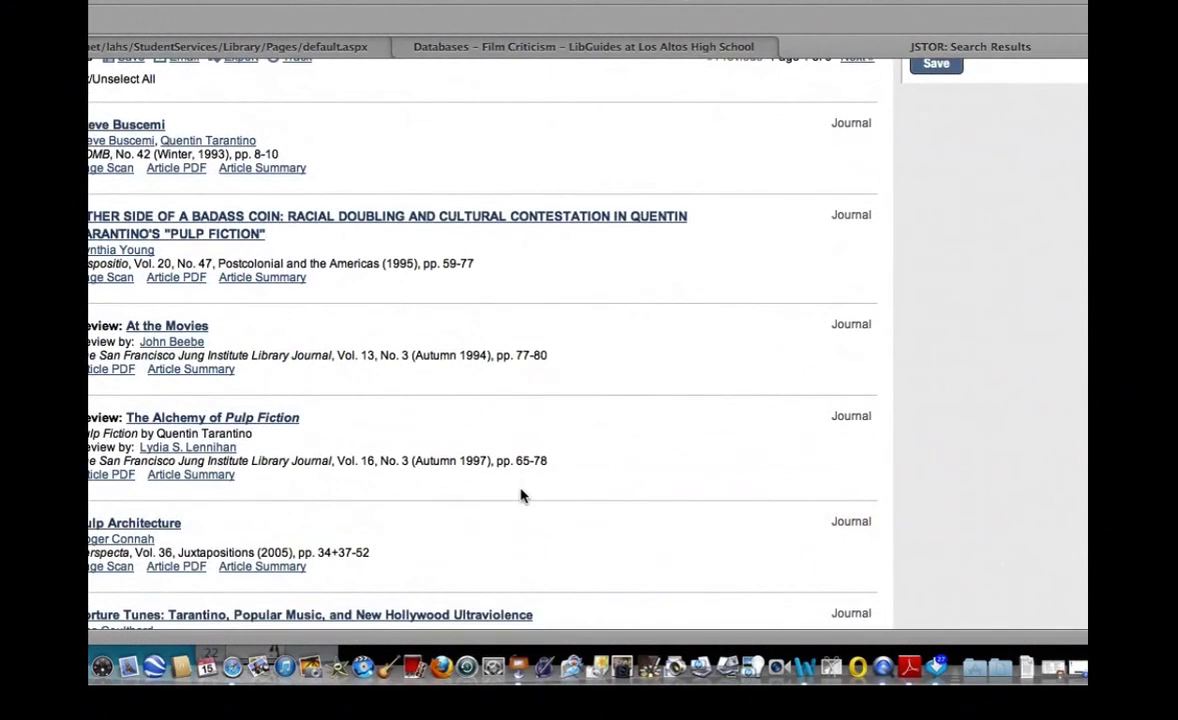
pyautogui.scroll(-4, 521, 495)
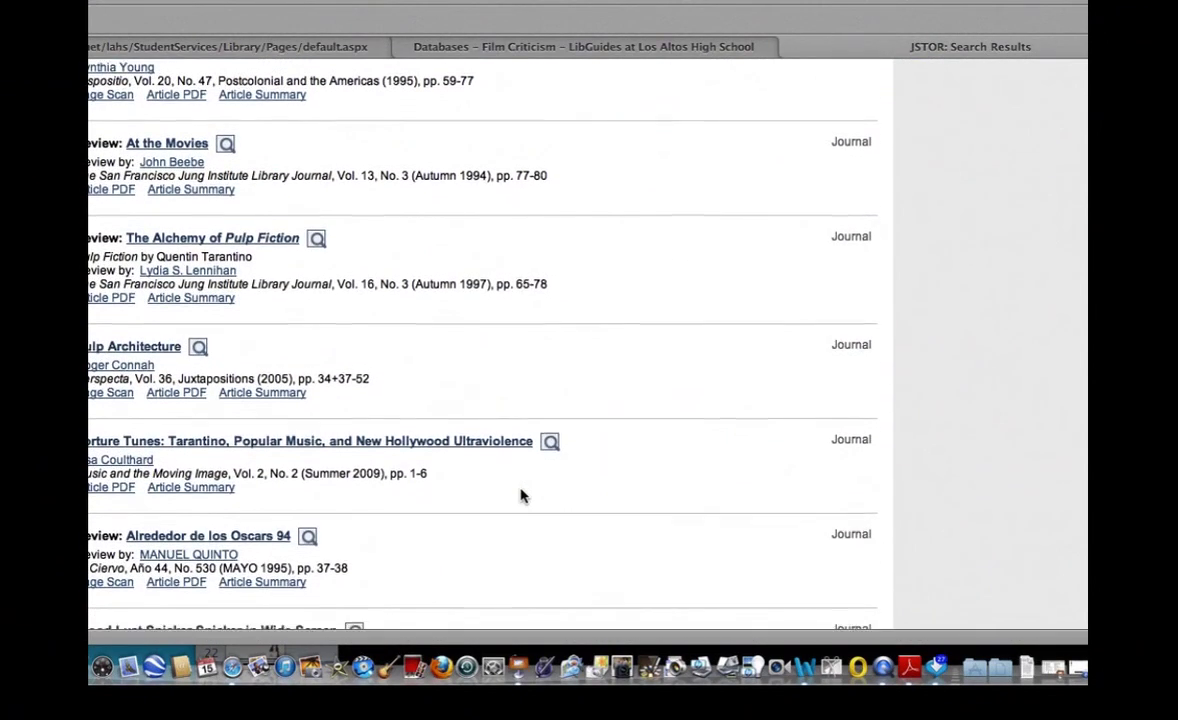
pyautogui.scroll(-4, 521, 495)
pyautogui.scroll(-4, 521, 495)
pyautogui.scroll(-3, 521, 495)
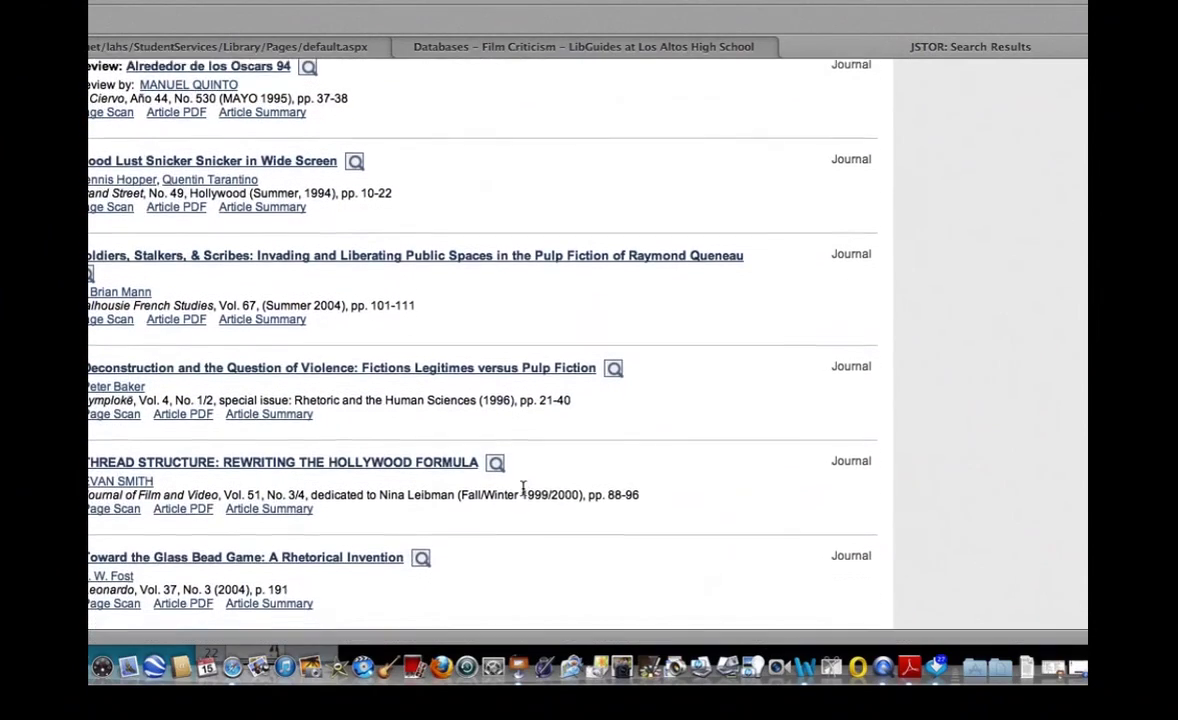
pyautogui.scroll(-3, 521, 489)
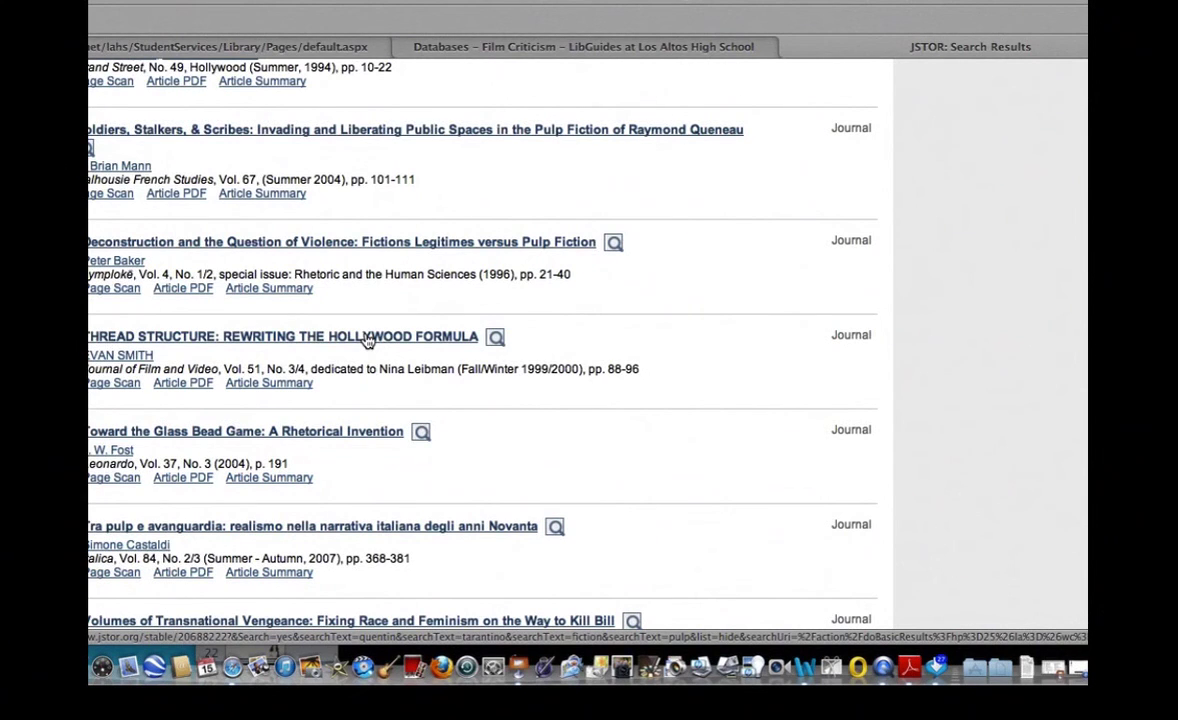
# Open the 'Thread Structure' article and read its Summary information.
pyautogui.click(367, 338)
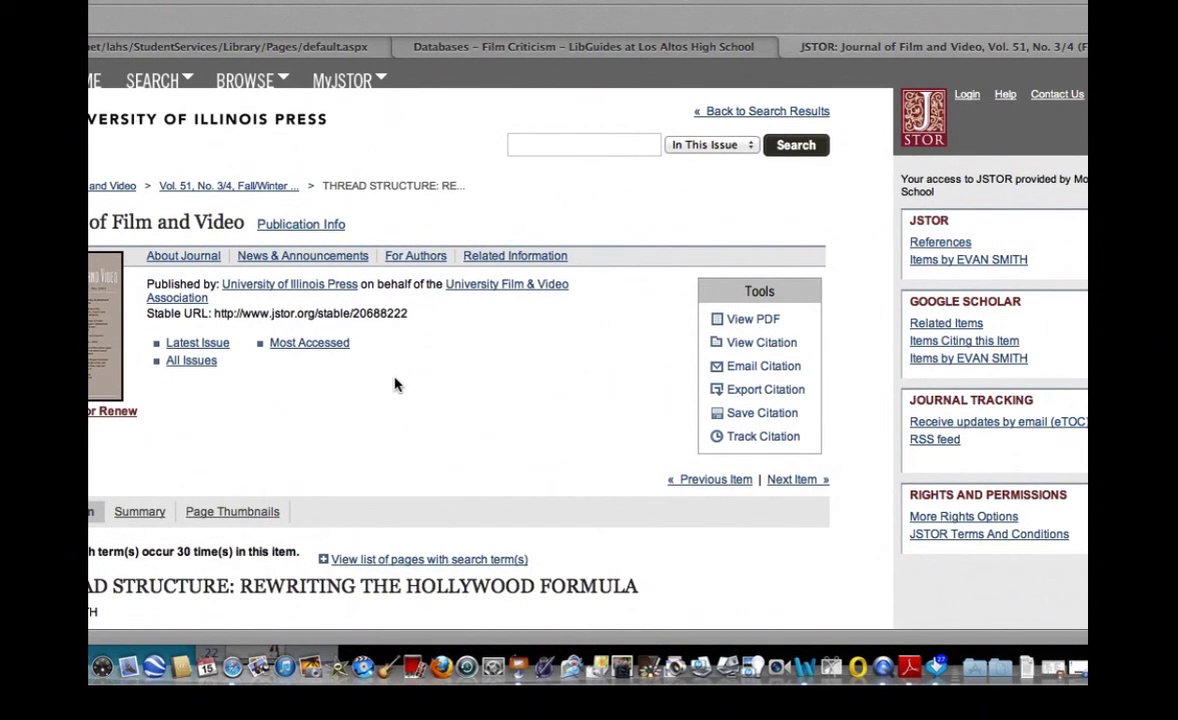
pyautogui.scroll(-3, 395, 384)
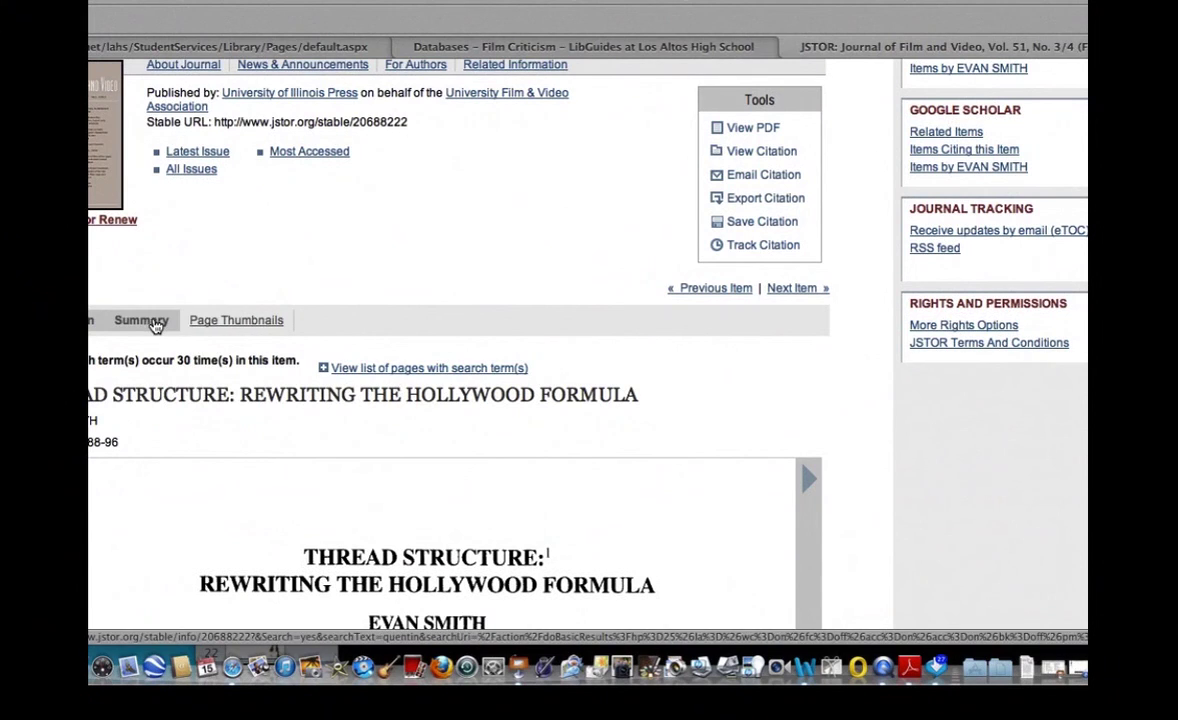
pyautogui.click(142, 320)
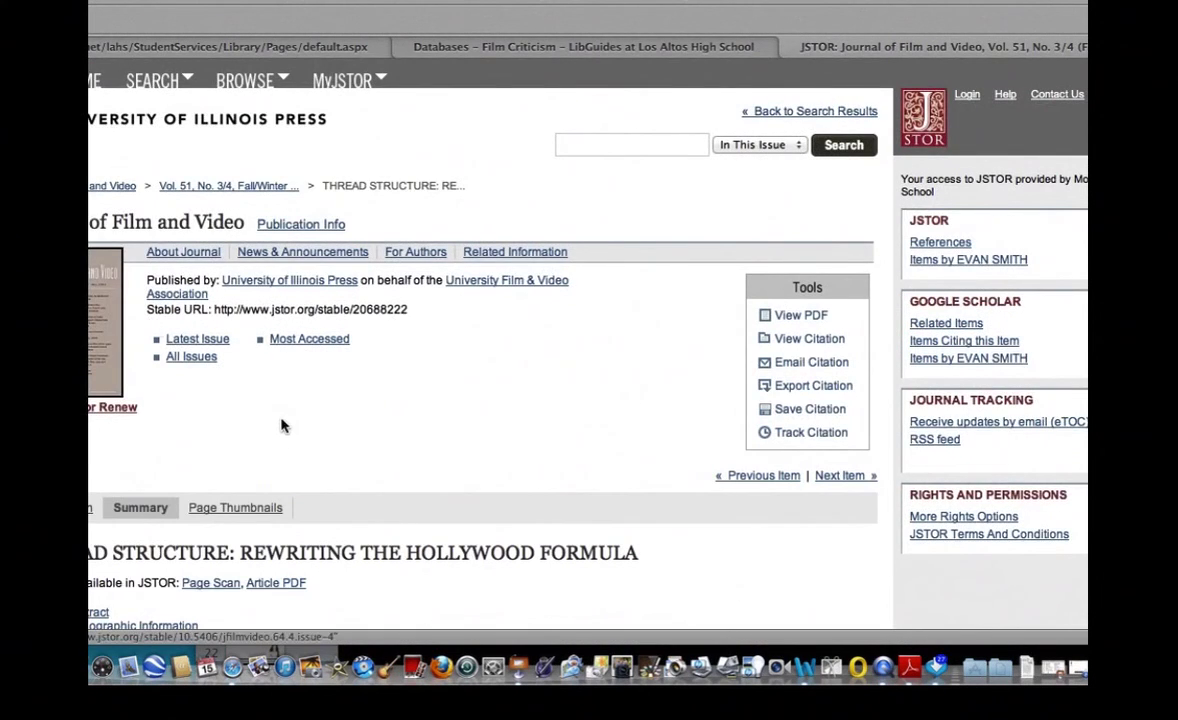
pyautogui.scroll(-4, 293, 438)
pyautogui.scroll(-2, 290, 438)
pyautogui.scroll(2, 312, 418)
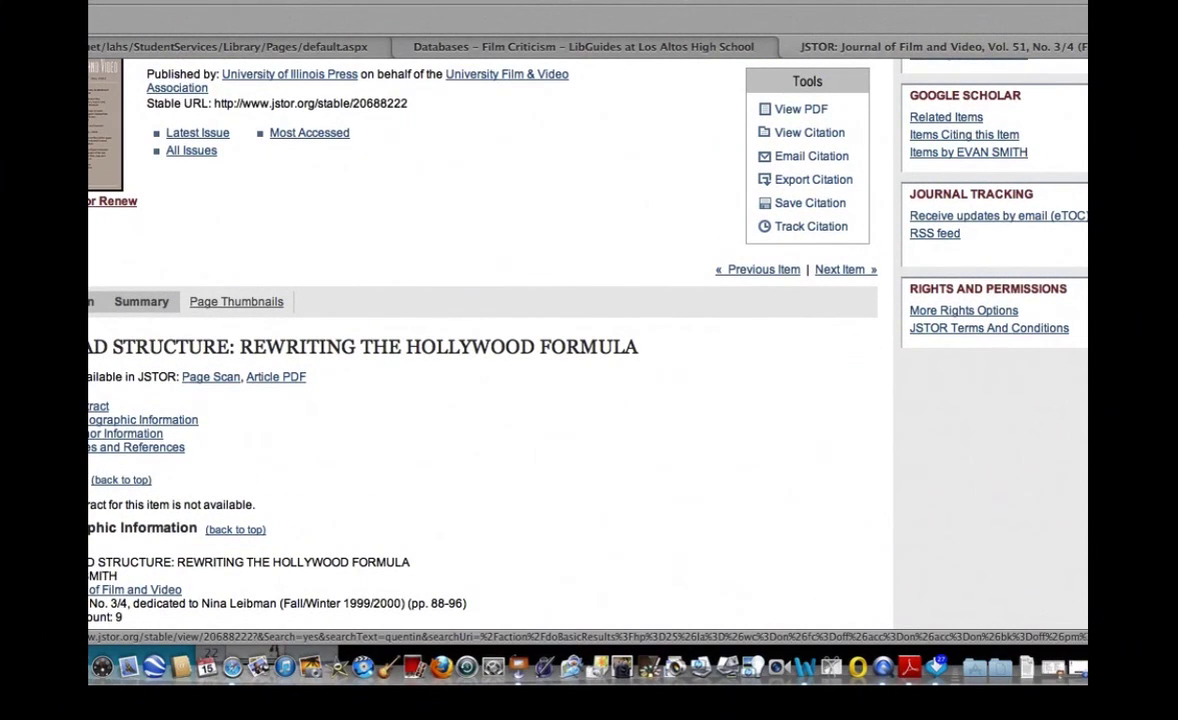
# Browse through the article's page scan.
pyautogui.click(211, 376)
pyautogui.scroll(-2, 316, 394)
pyautogui.scroll(-9, 317, 396)
pyautogui.scroll(-5, 317, 396)
pyautogui.scroll(-10, 317, 396)
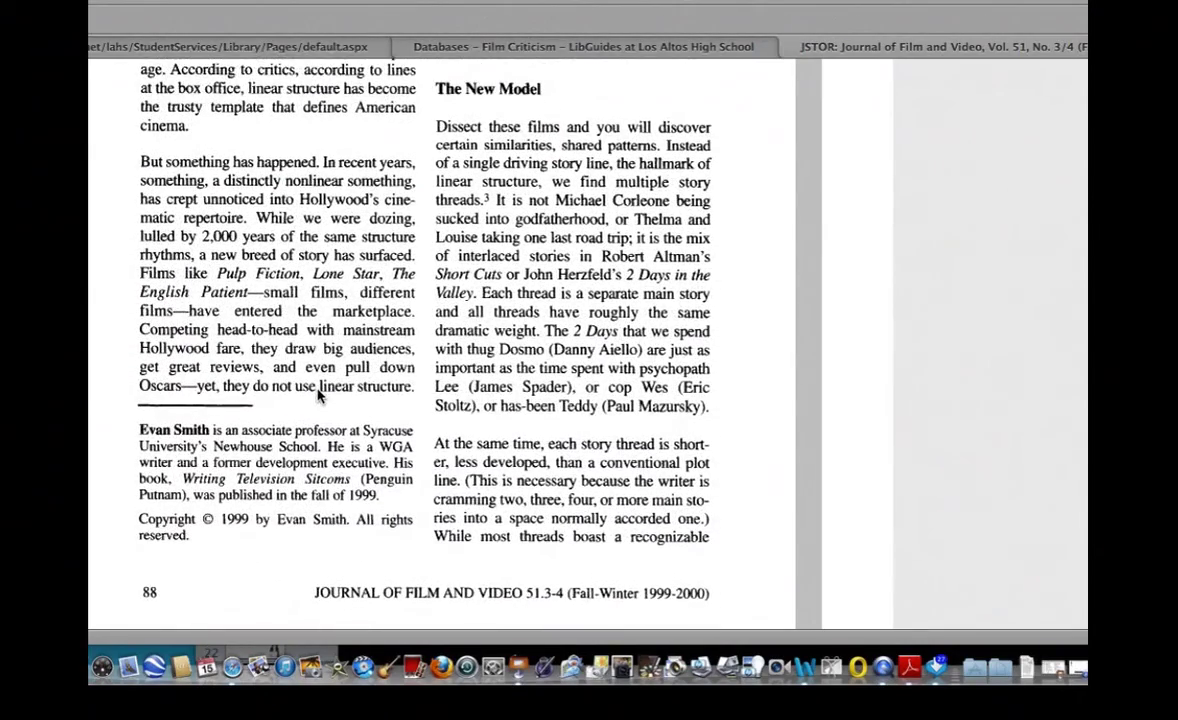
pyautogui.scroll(-1, 317, 396)
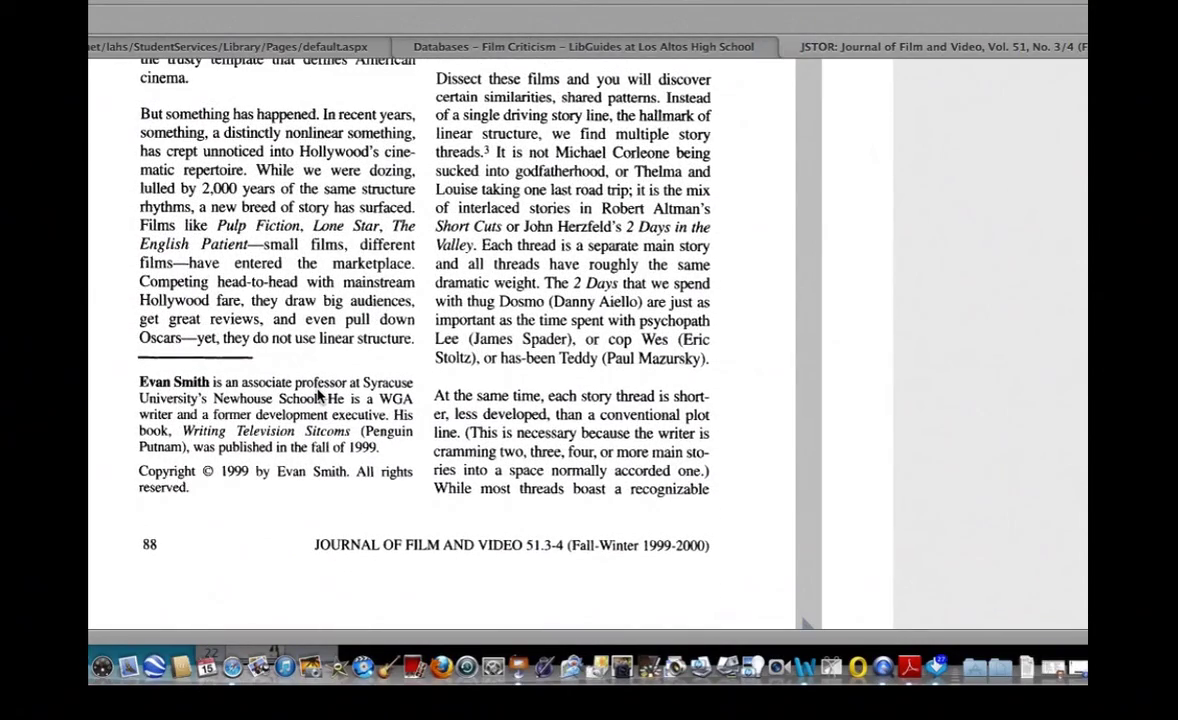
pyautogui.scroll(-5, 317, 396)
pyautogui.scroll(20, 318, 394)
pyautogui.scroll(1, 318, 394)
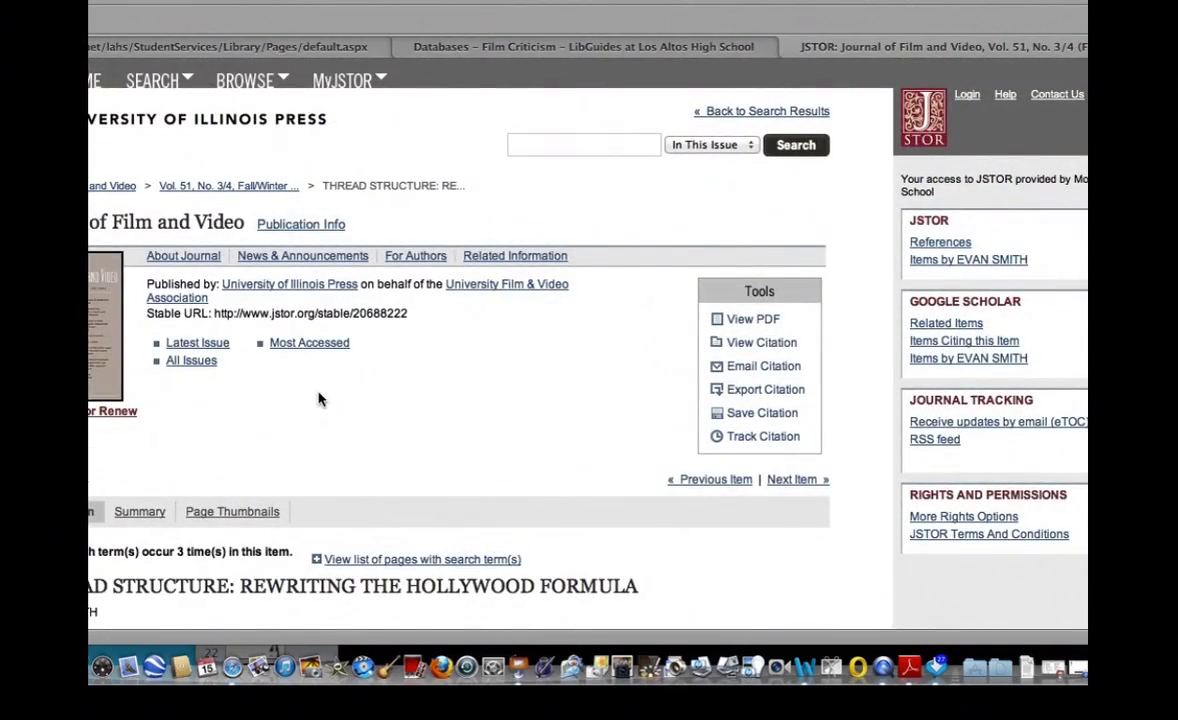
# Show the Thread Structure citation, select all of it, and switch to the Word Work Cited Page.
pyautogui.click(740, 343)
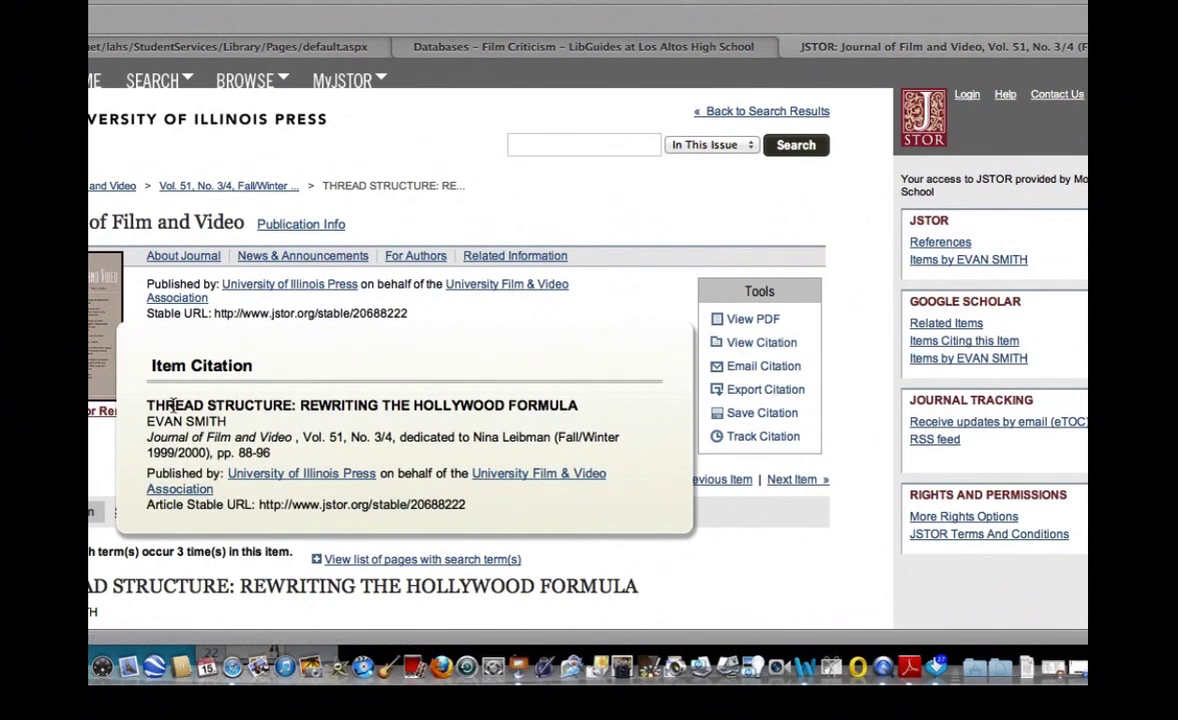
pyautogui.moveTo(148, 408); pyautogui.dragTo(461, 524)
pyautogui.press('super+c')
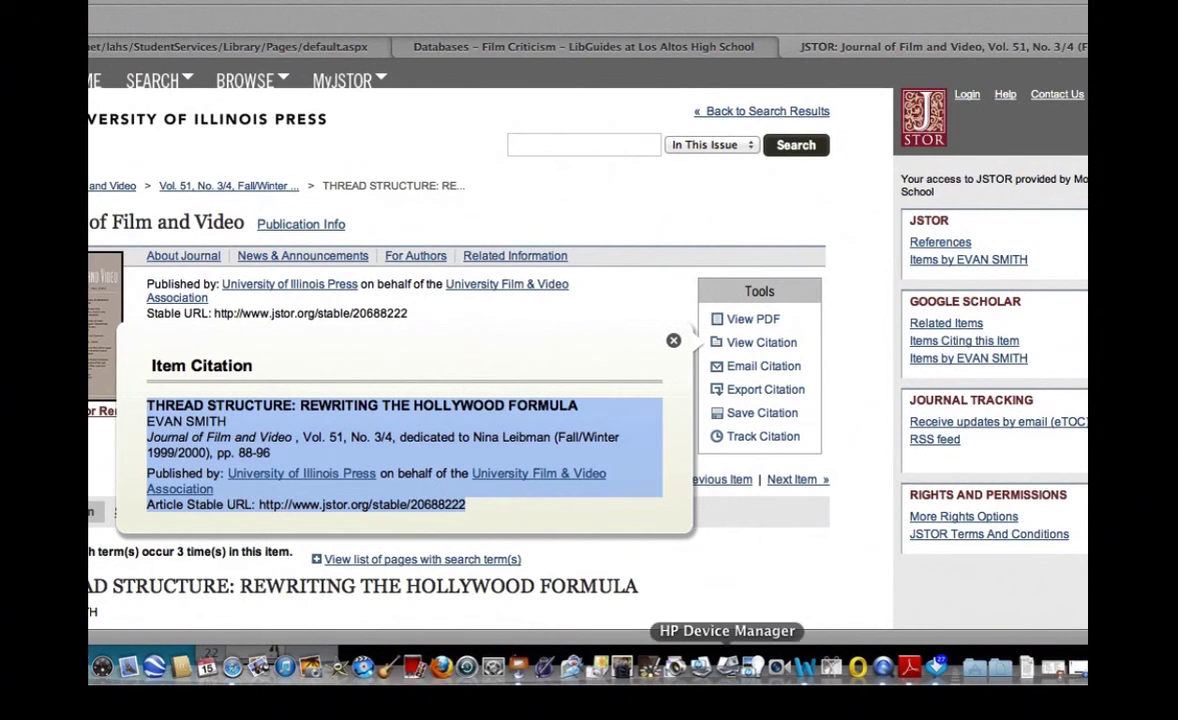
pyautogui.click(805, 668)
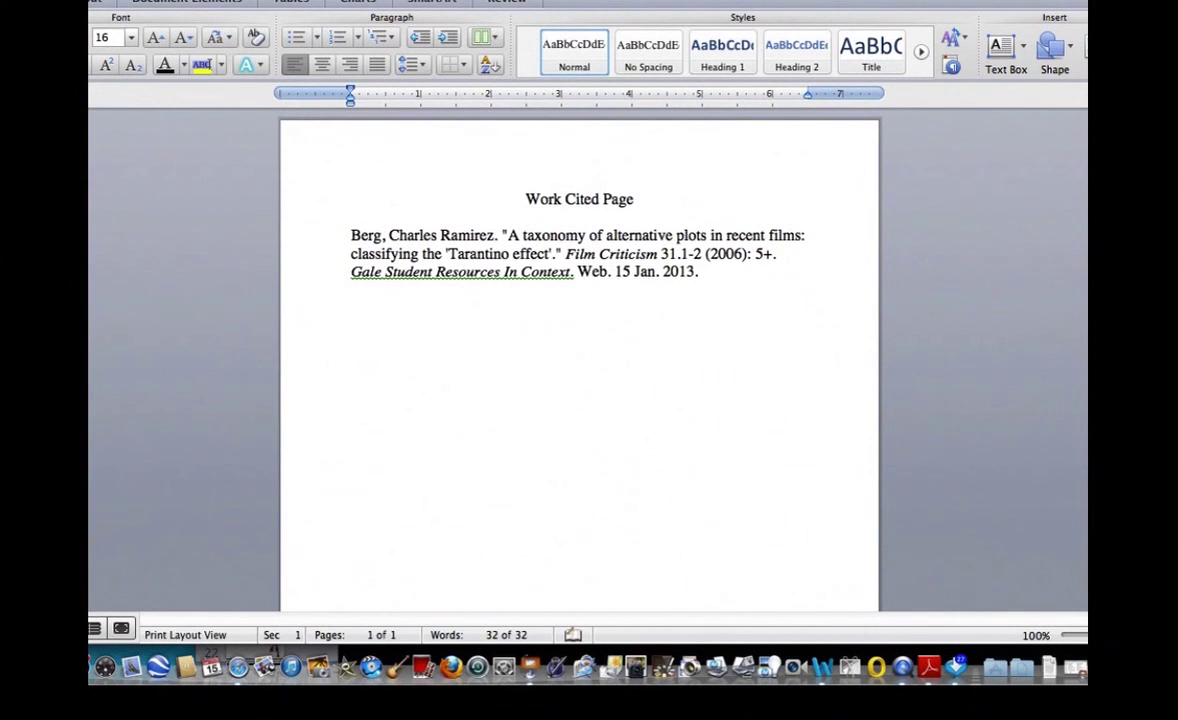
# Paste the Thread Structure citation below the Berg entry and return to the browser.
pyautogui.press('super+v')
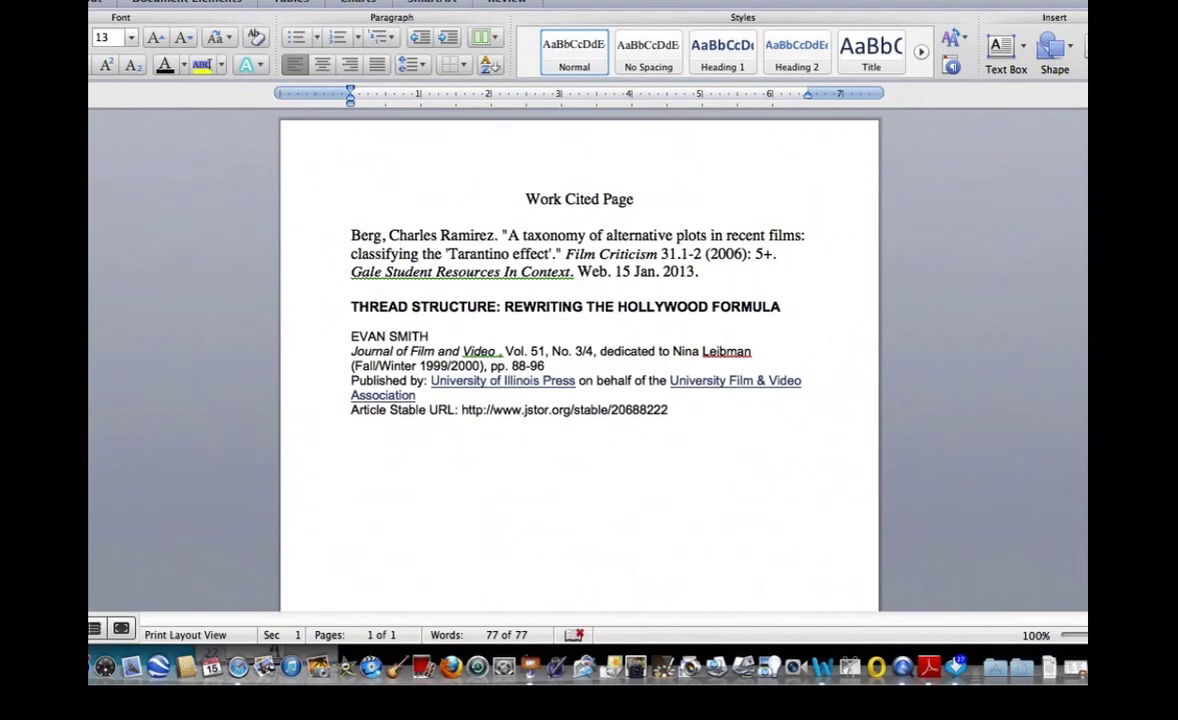
pyautogui.press('super+Tab')
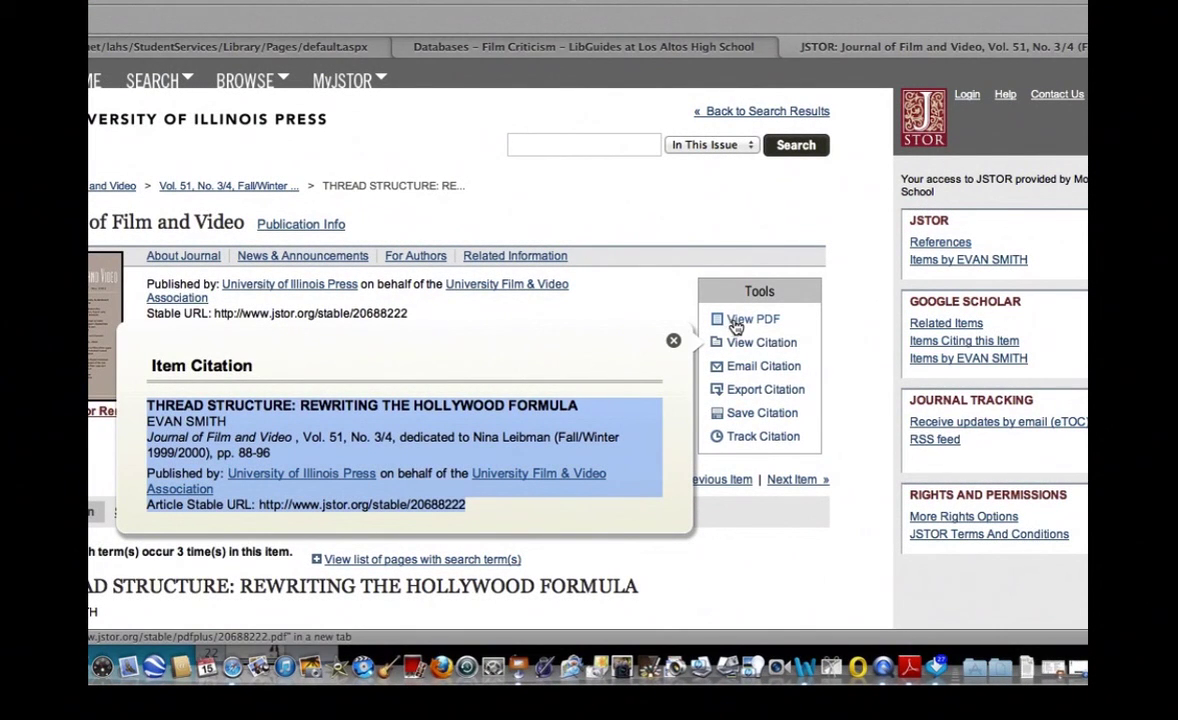
# Close the citation and open the Thread Structure PDF, accepting JSTOR's terms and conditions.
pyautogui.press('Escape')
pyautogui.click(740, 320)
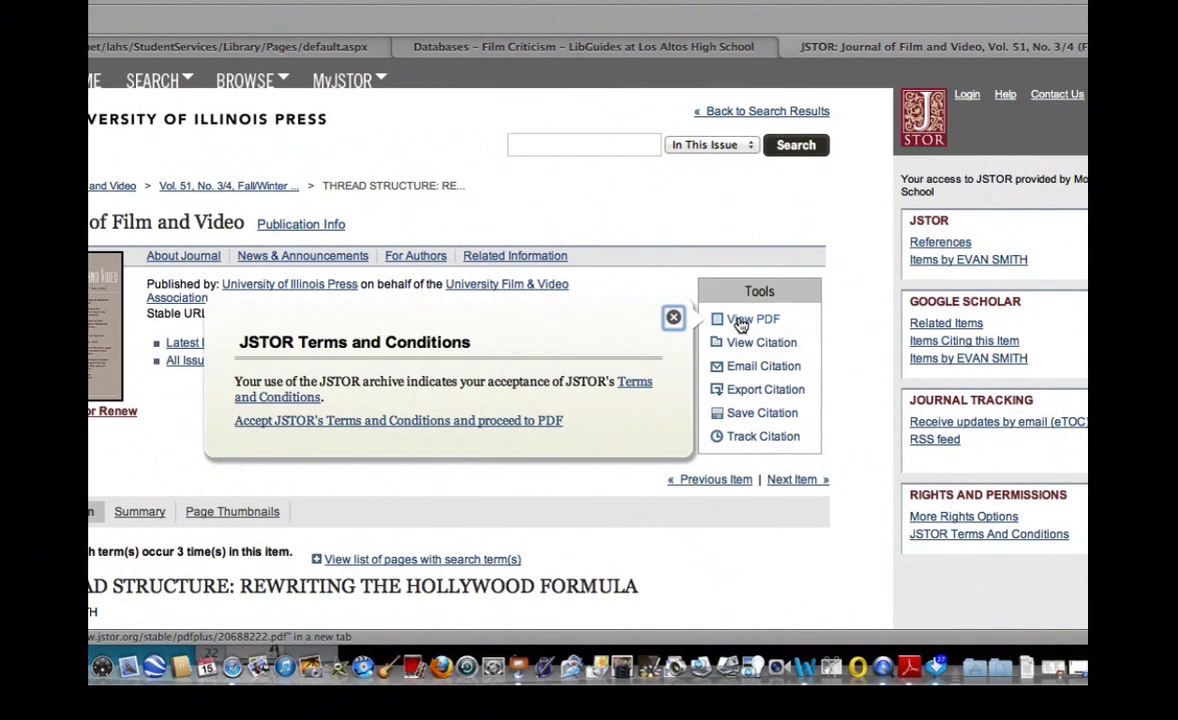
pyautogui.click(277, 424)
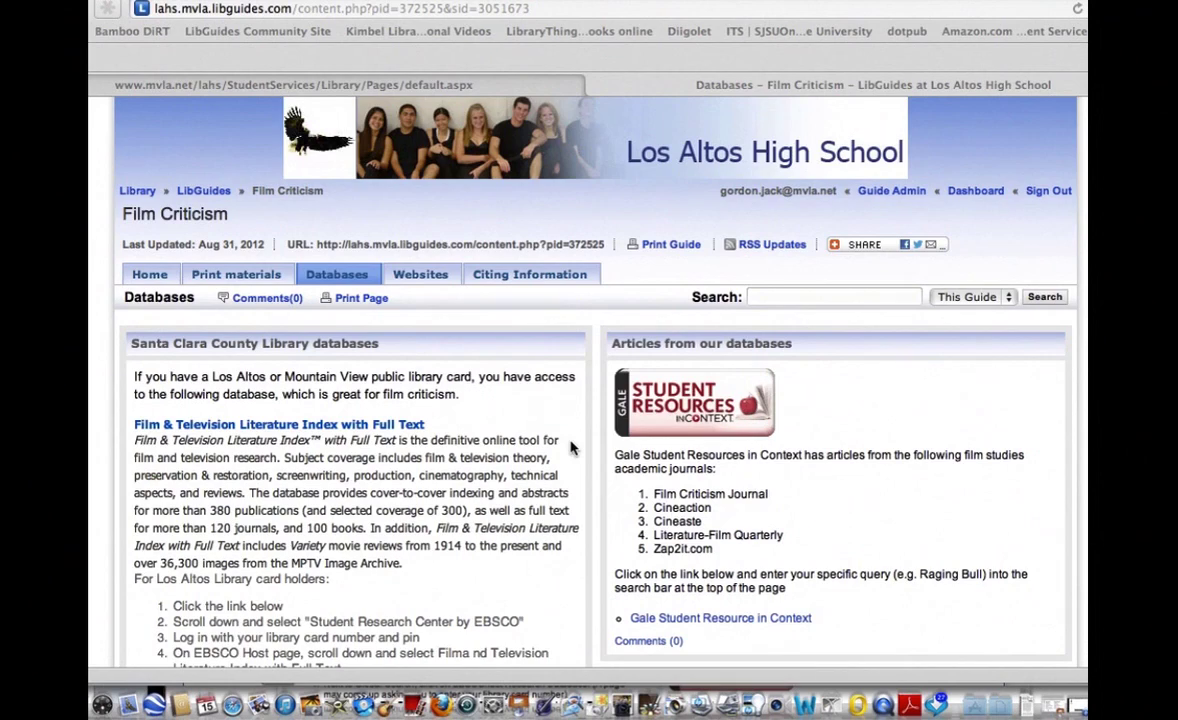
# Go to the Mountain View Public Library databases and choose EBSCOhost Research Database.
pyautogui.scroll(-3, 571, 449)
pyautogui.scroll(-6, 571, 449)
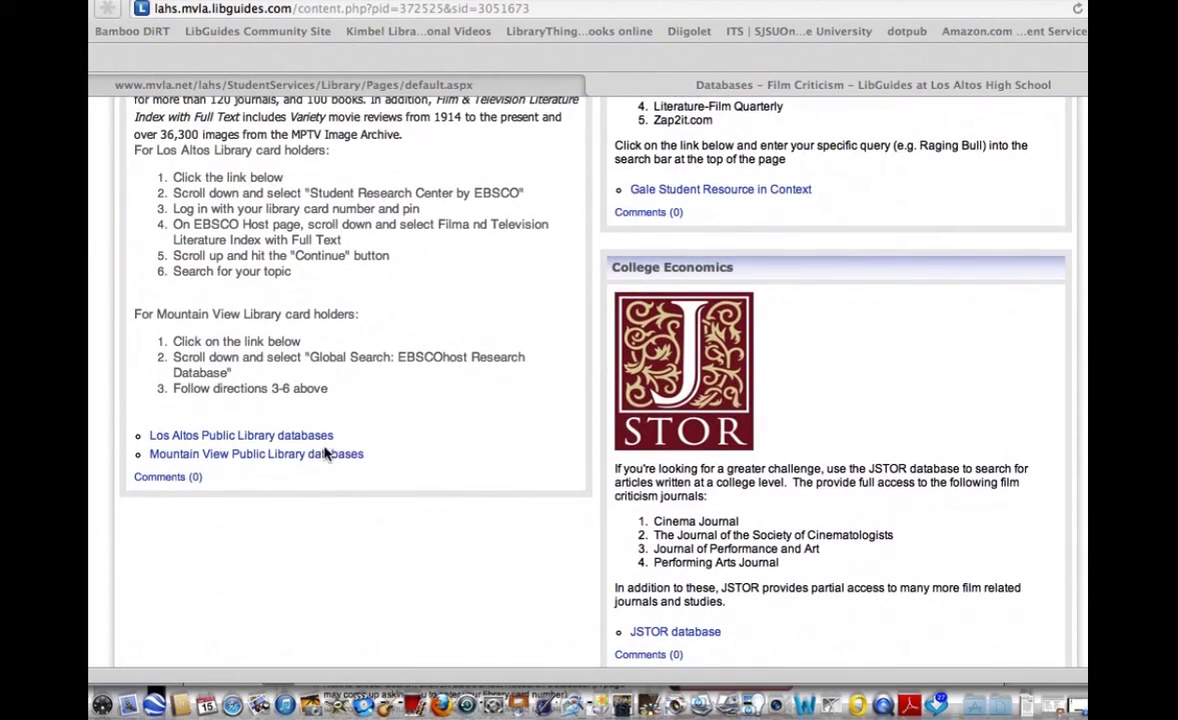
pyautogui.click(320, 456)
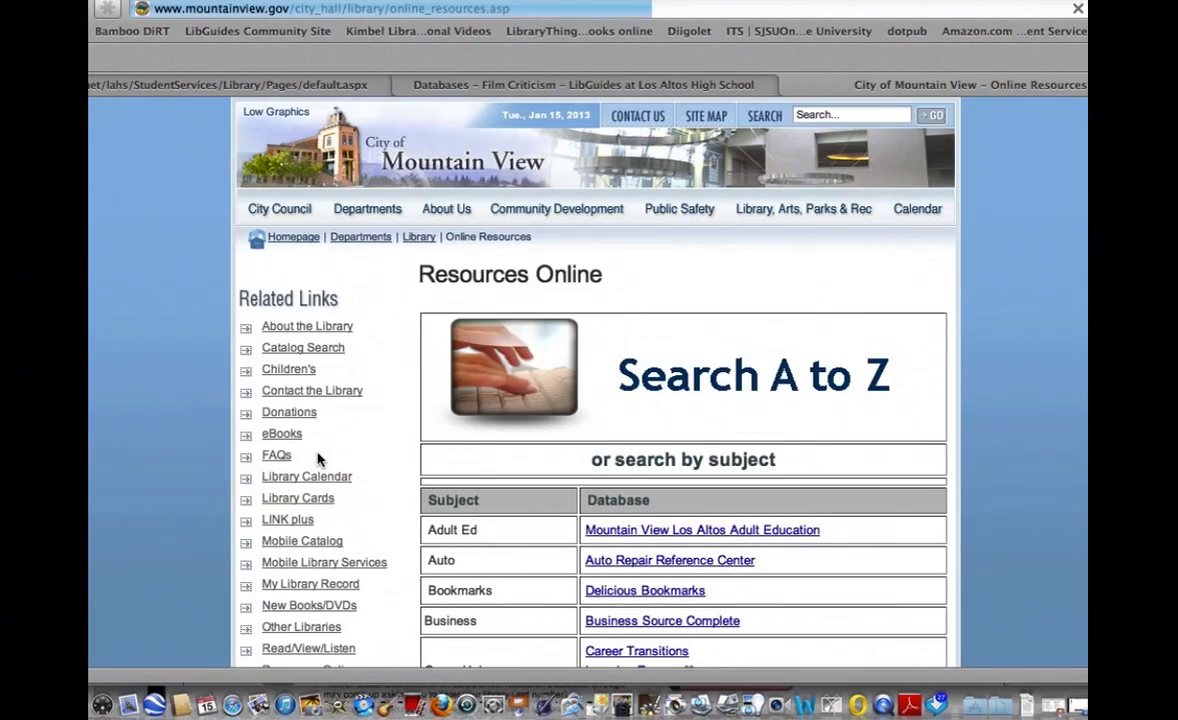
pyautogui.scroll(-10, 702, 442)
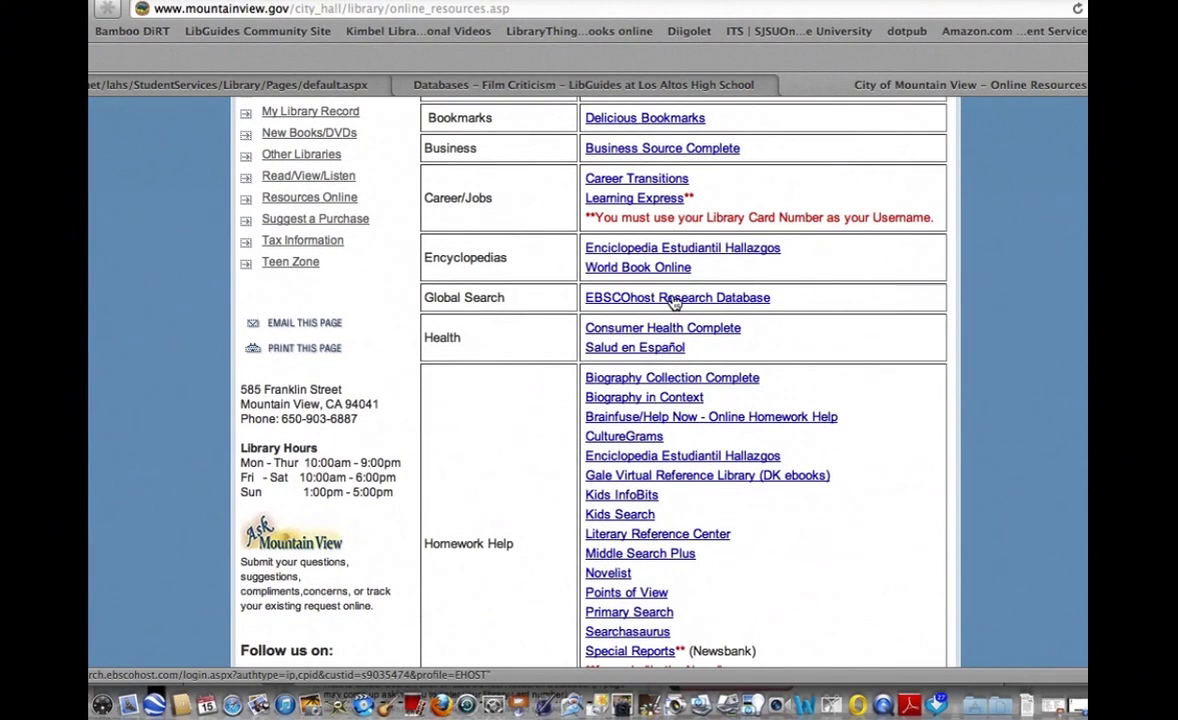
pyautogui.click(676, 300)
# Log in with the library card number and pick Film & Television Literature Index.
pyautogui.click(386, 160)
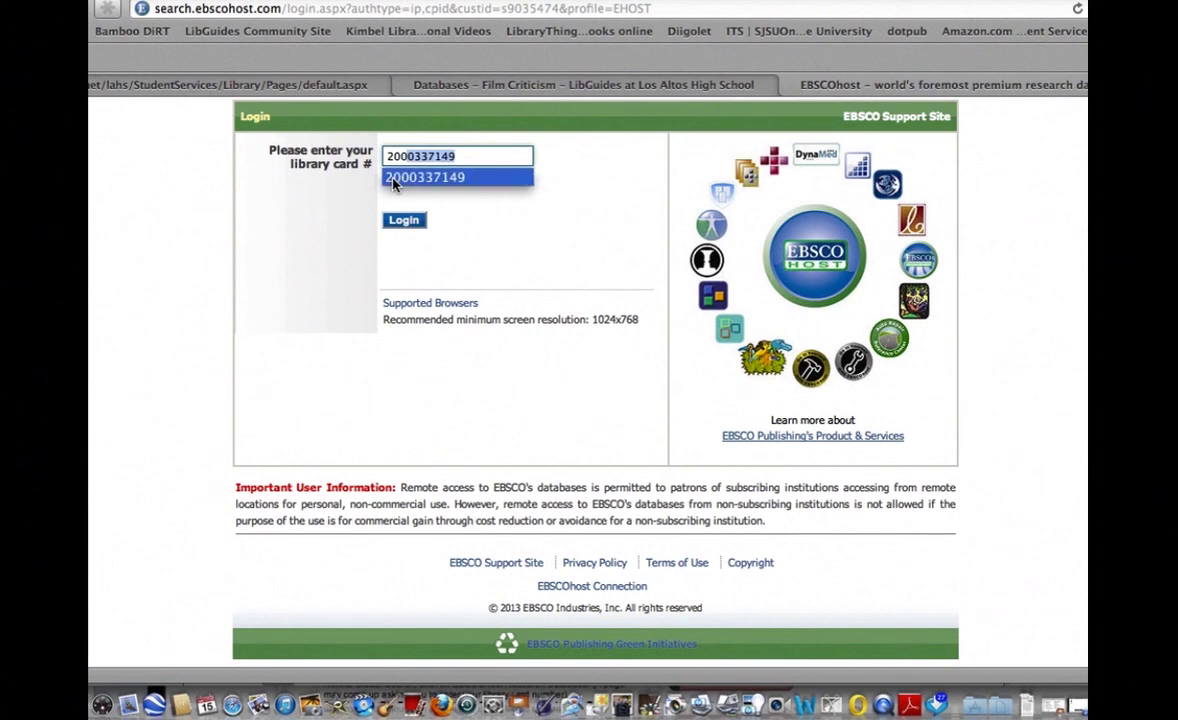
pyautogui.press('Return')
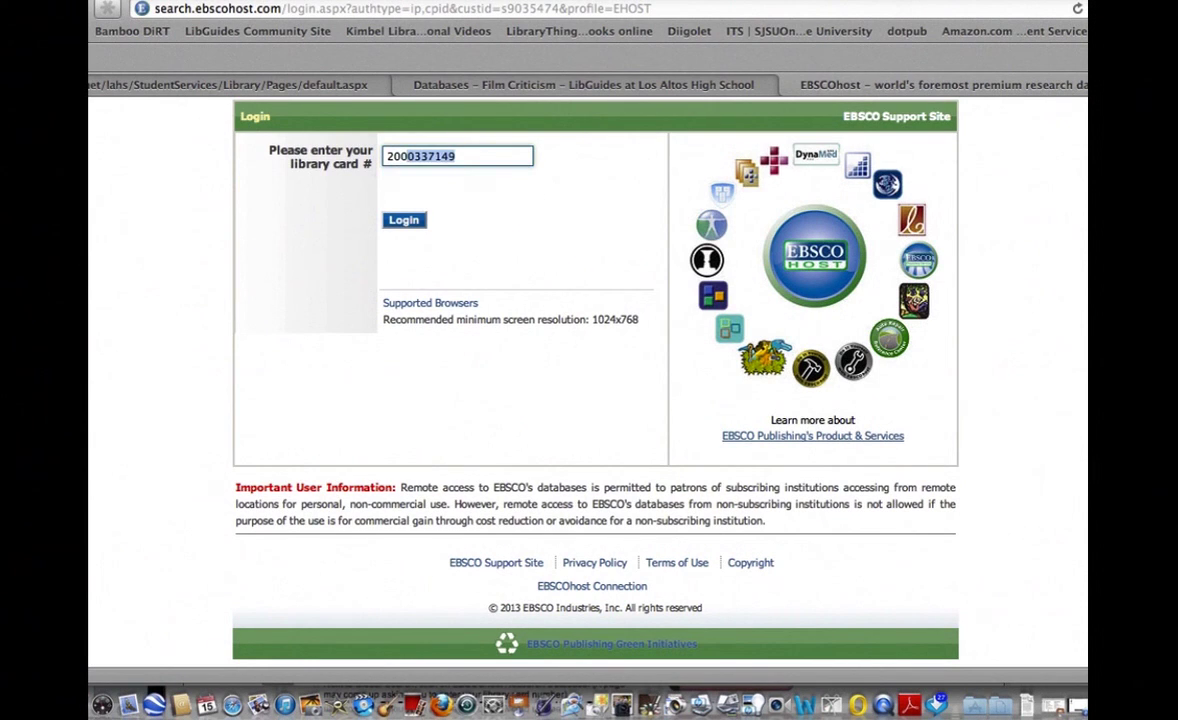
pyautogui.click(405, 221)
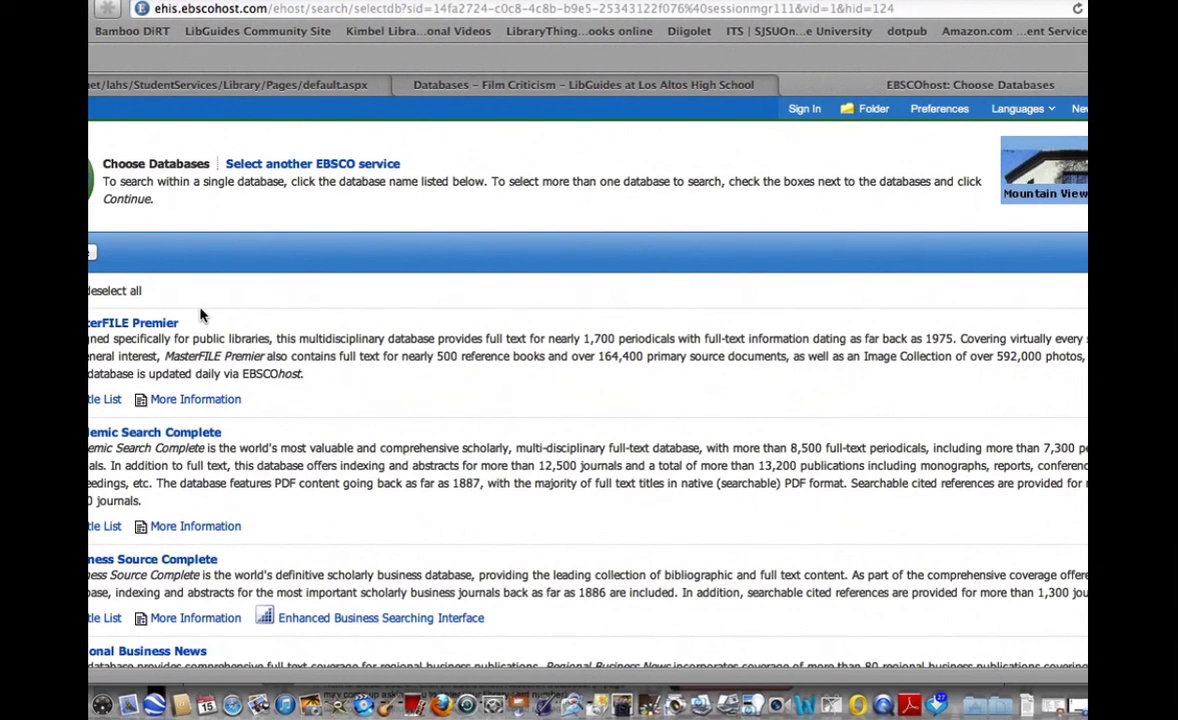
pyautogui.scroll(-2, 200, 315)
pyautogui.scroll(-10, 200, 310)
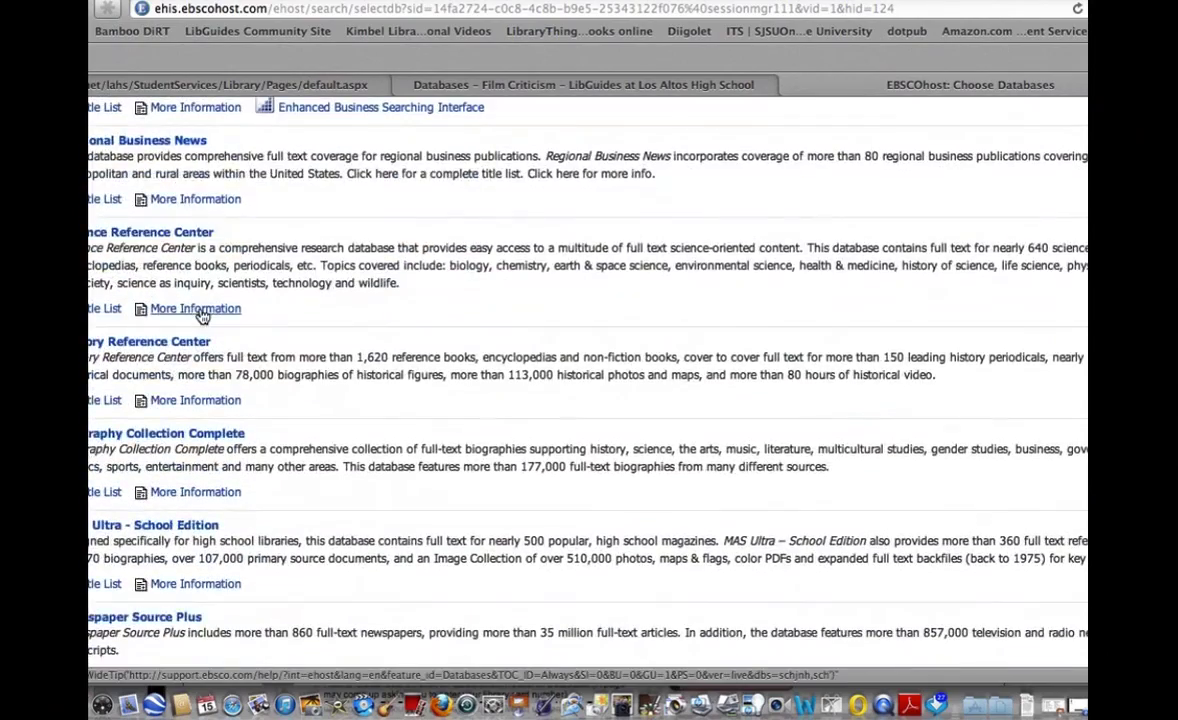
pyautogui.scroll(-10, 200, 315)
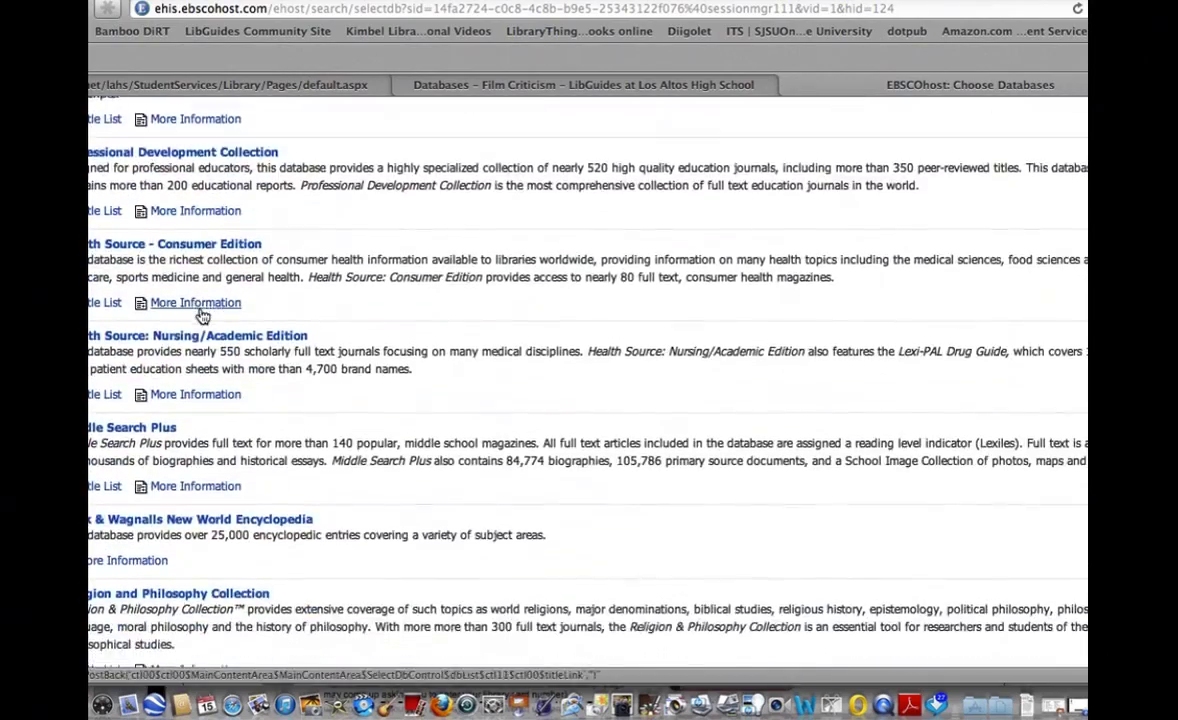
pyautogui.scroll(-8, 200, 316)
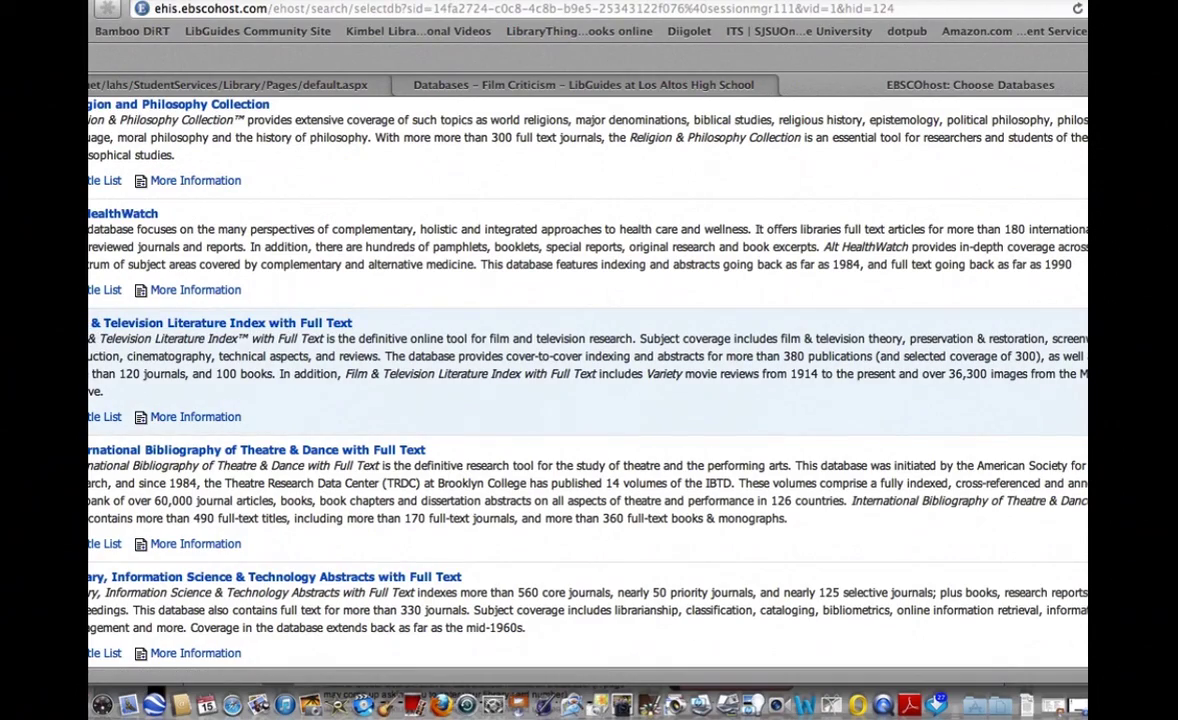
pyautogui.scroll(15, 200, 360)
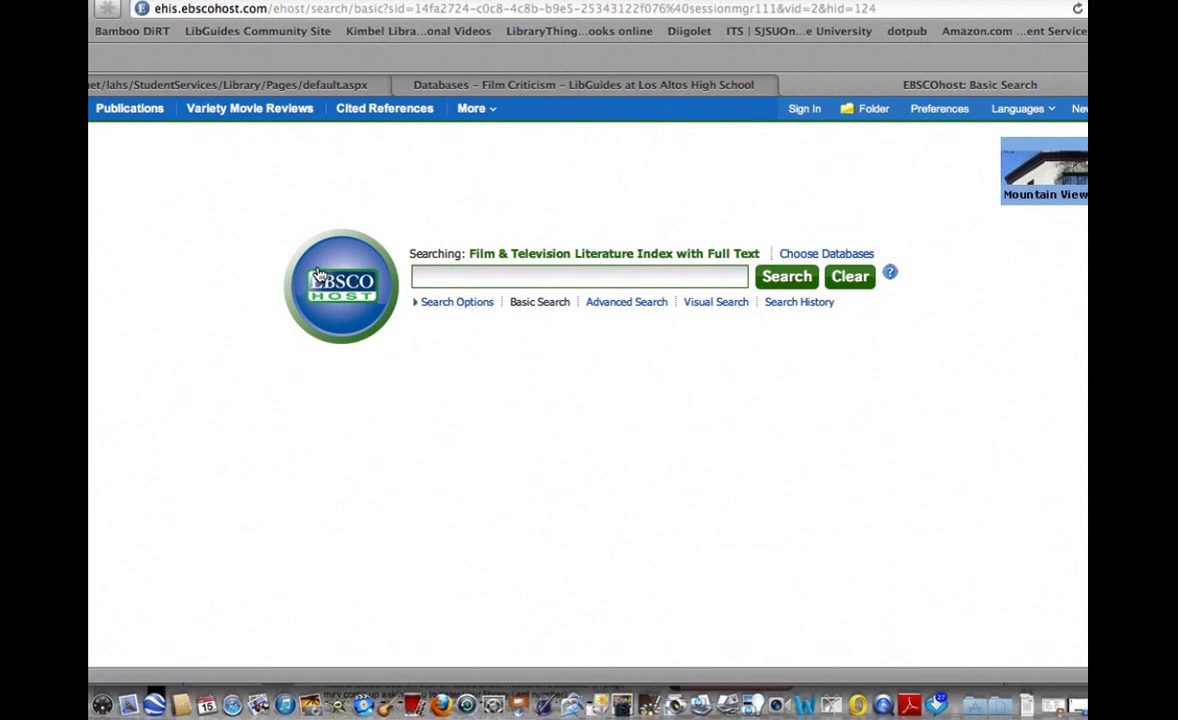
# Search 'narrative film and quentin tarantino' and limit the results to Academic Journals.
pyautogui.write('narra')
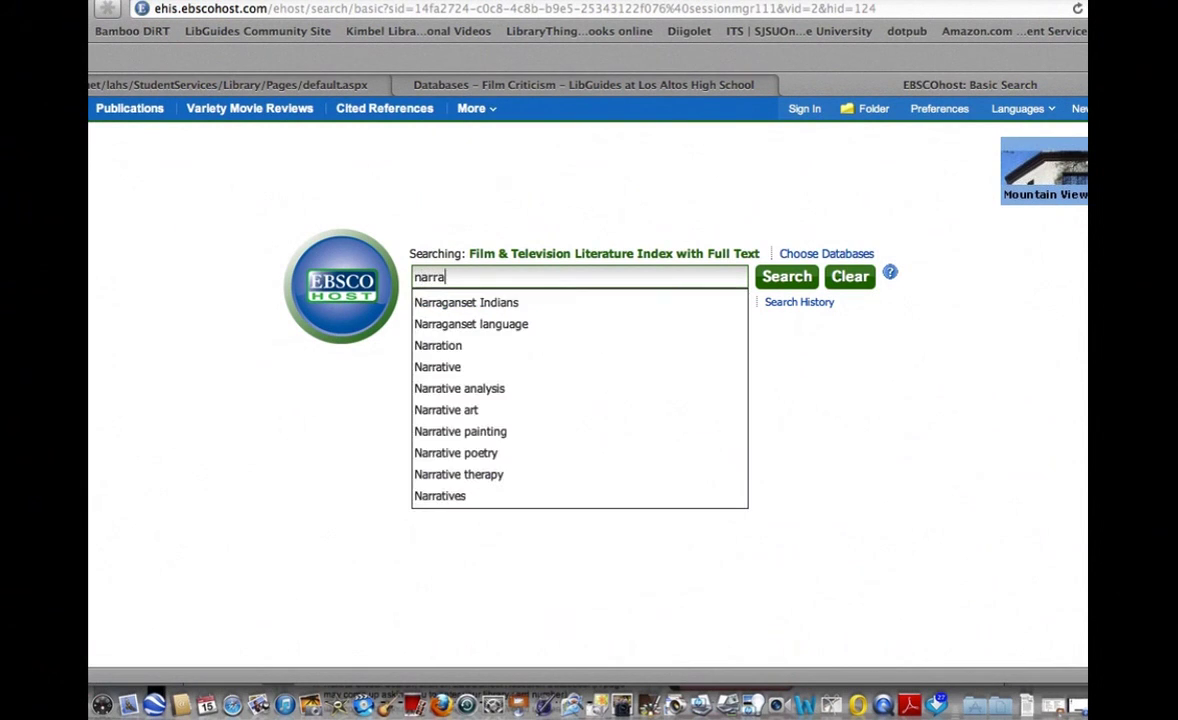
pyautogui.write('tive film and que')
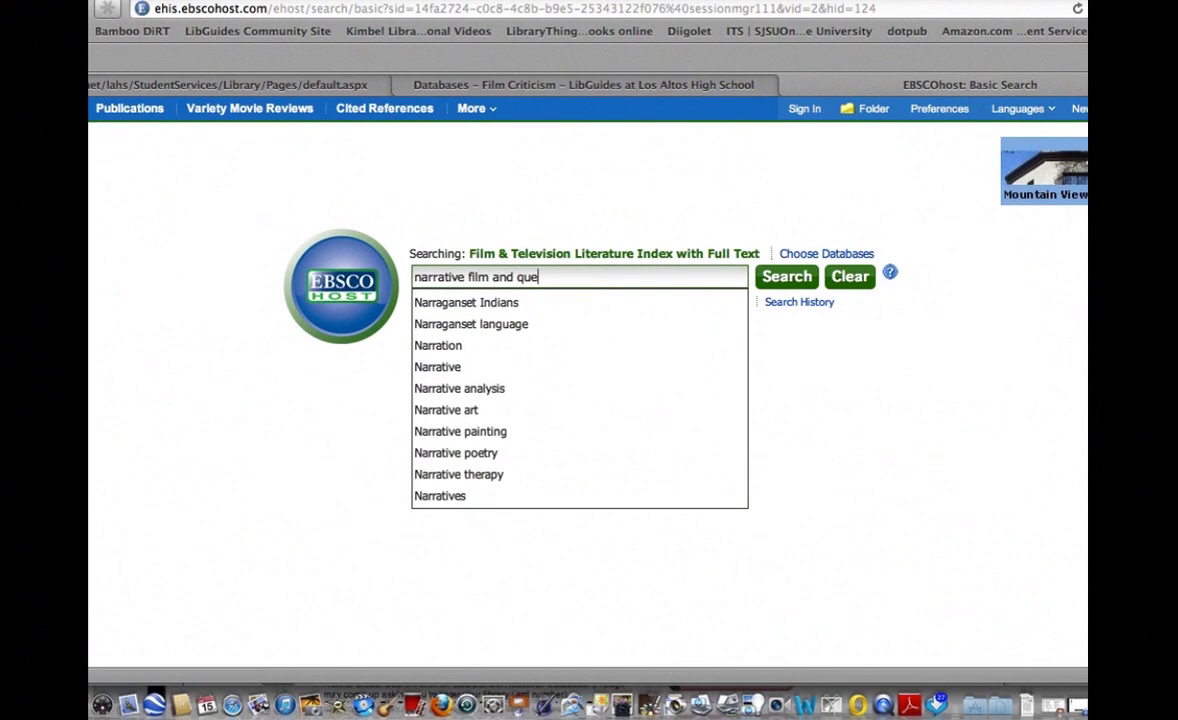
pyautogui.write('ntin tar')
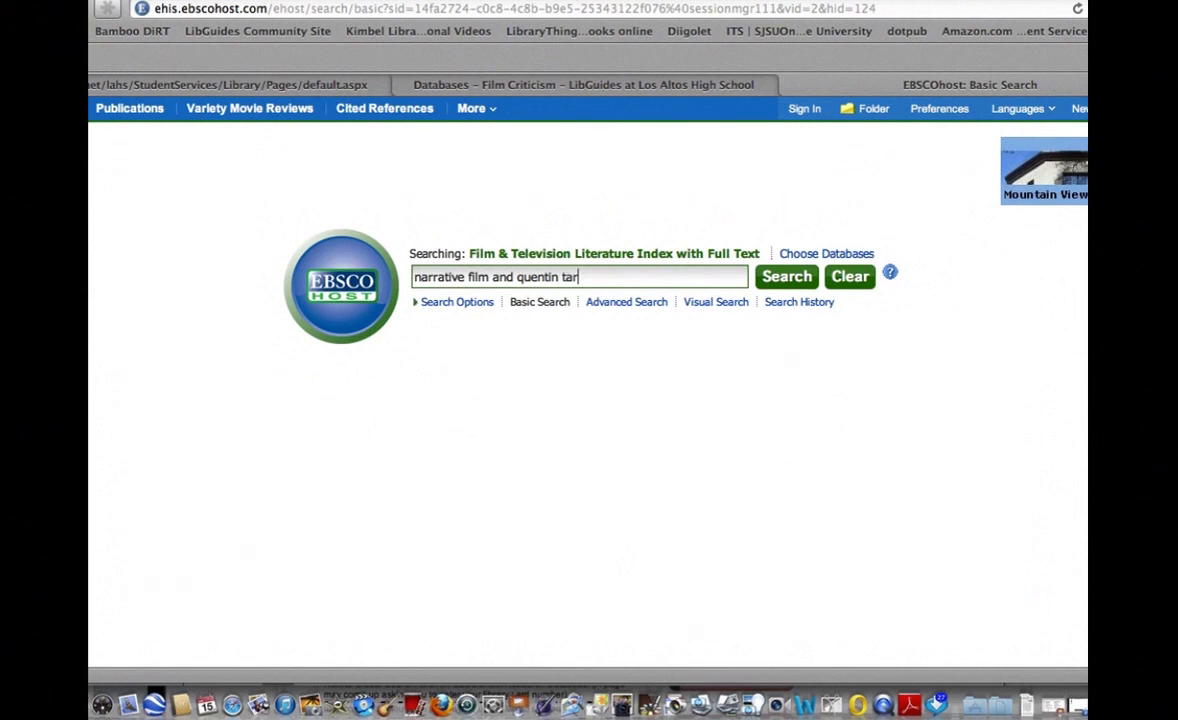
pyautogui.write('antino')
pyautogui.press('Return')
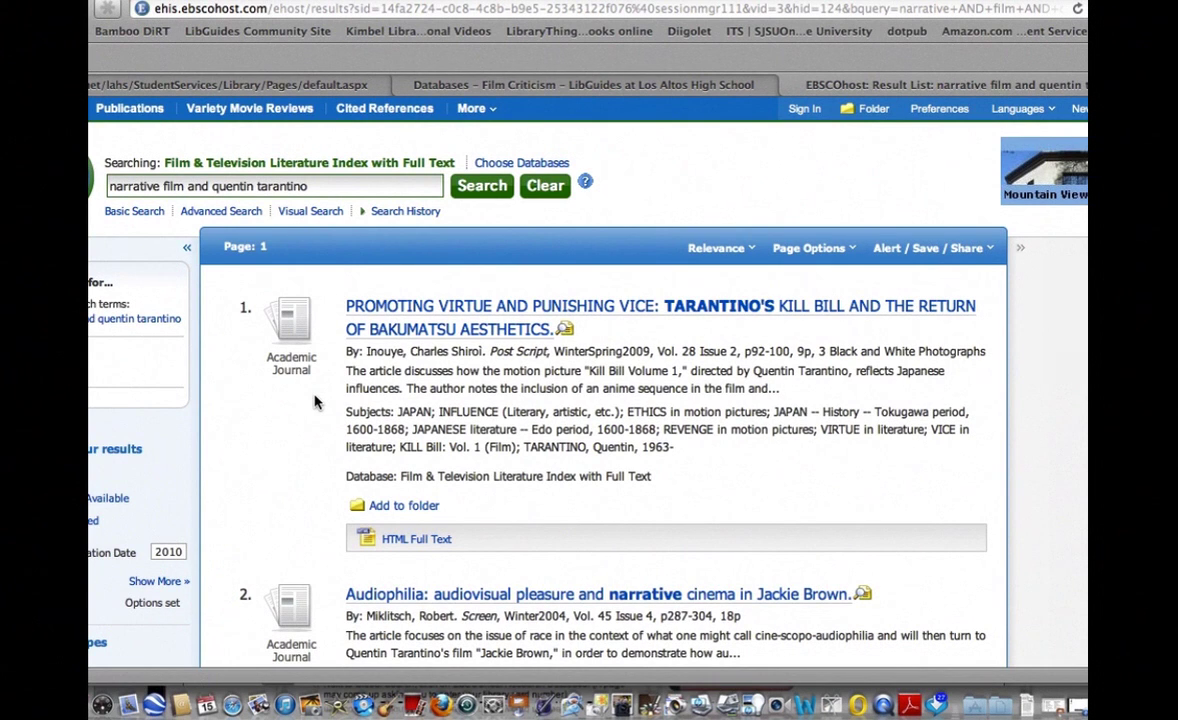
pyautogui.scroll(-3, 314, 402)
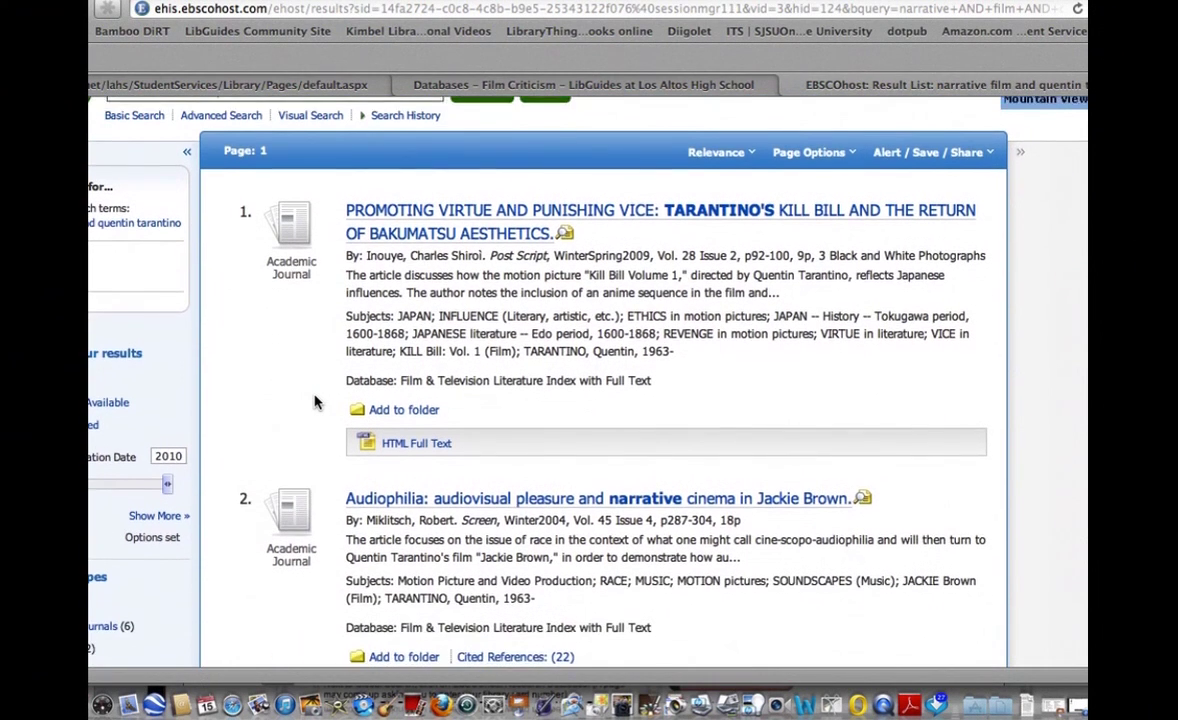
pyautogui.scroll(-5, 314, 402)
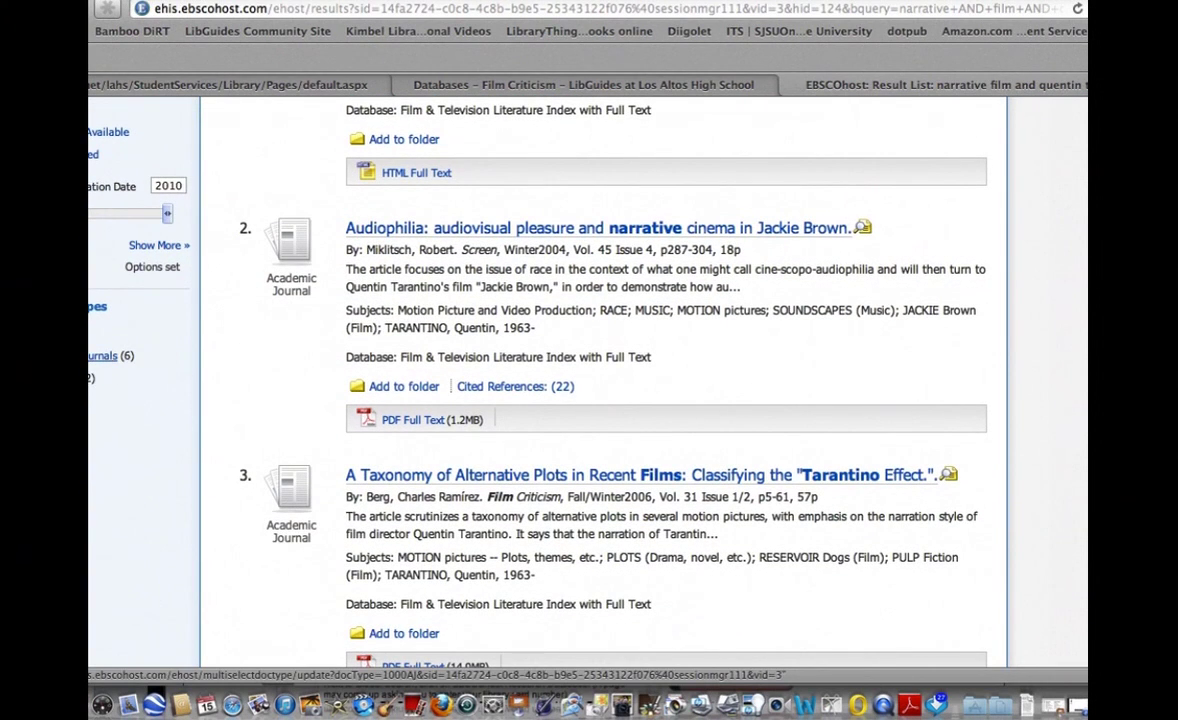
pyautogui.click(105, 356)
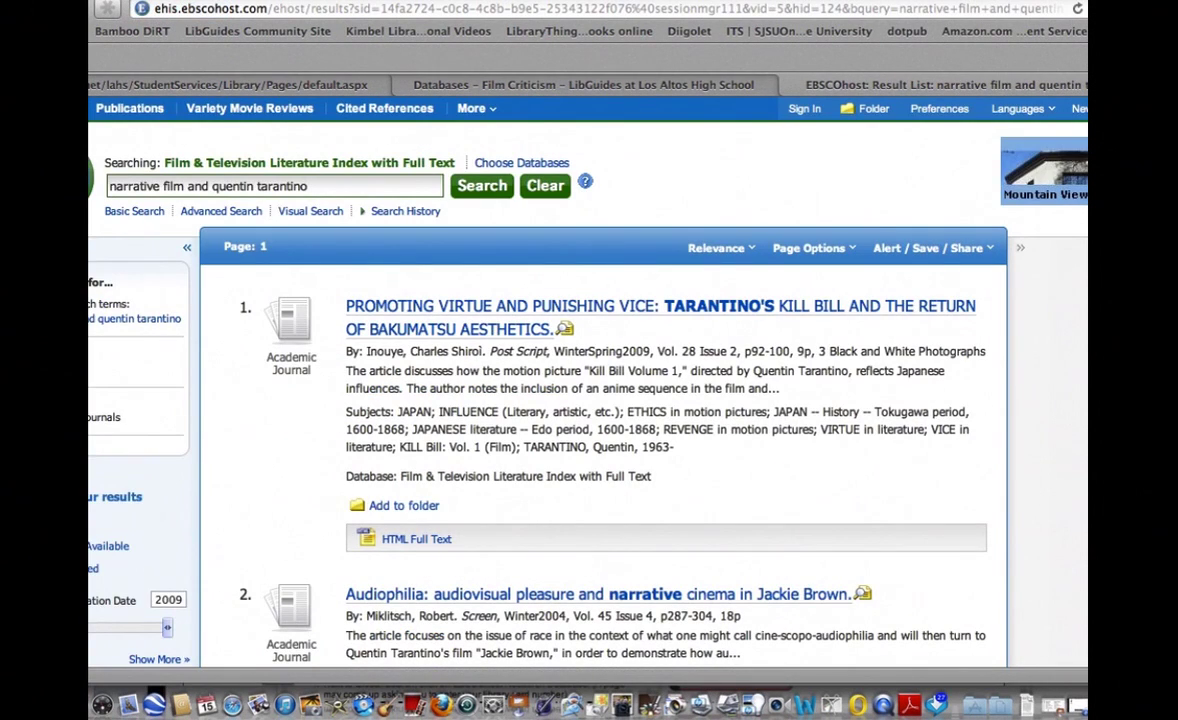
pyautogui.scroll(-3, 290, 440)
pyautogui.scroll(-3, 293, 437)
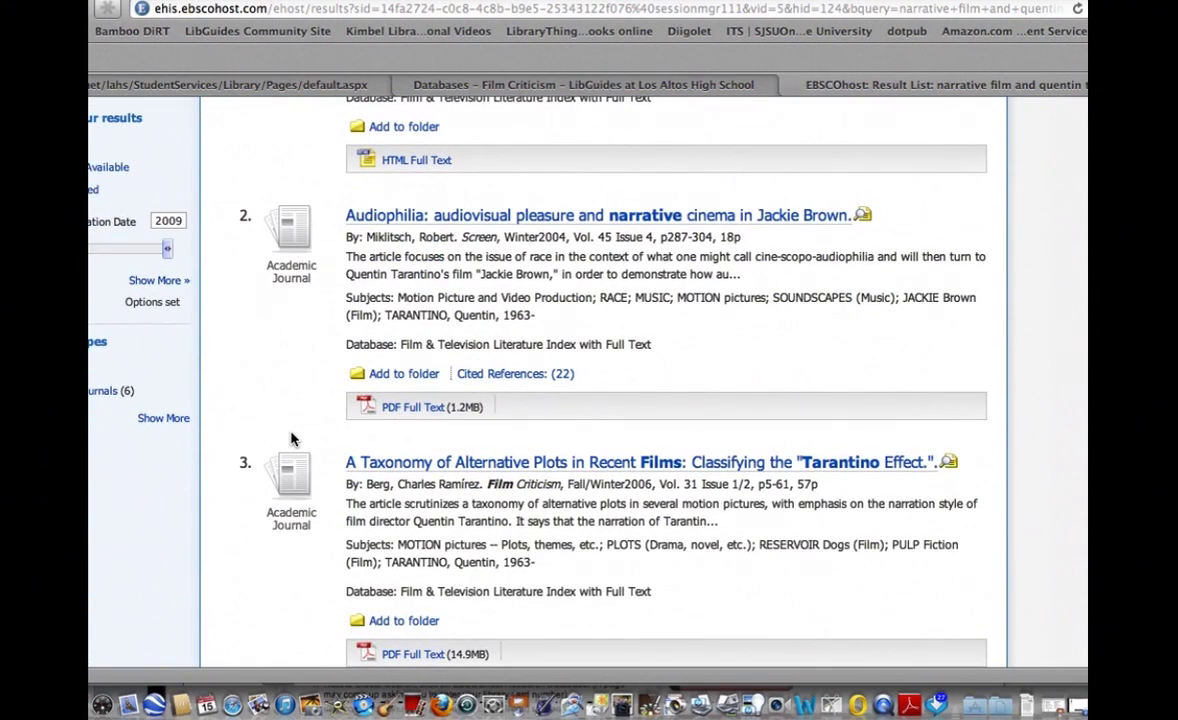
pyautogui.scroll(-3, 293, 438)
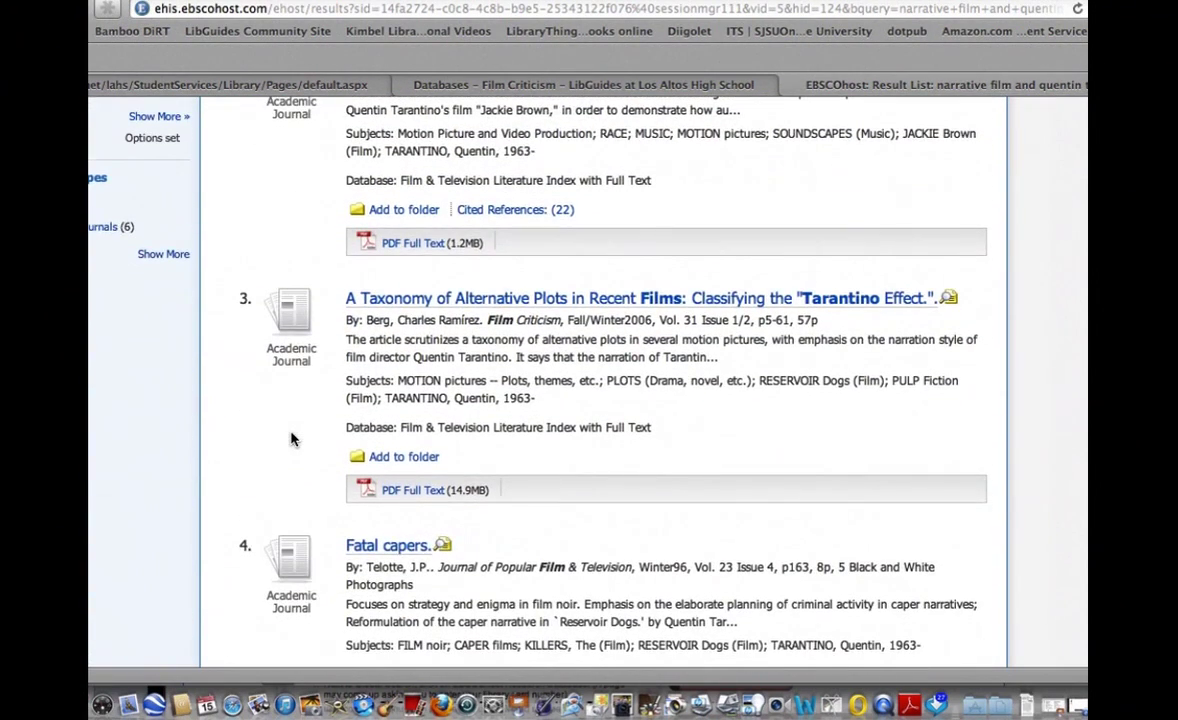
pyautogui.scroll(-5, 292, 439)
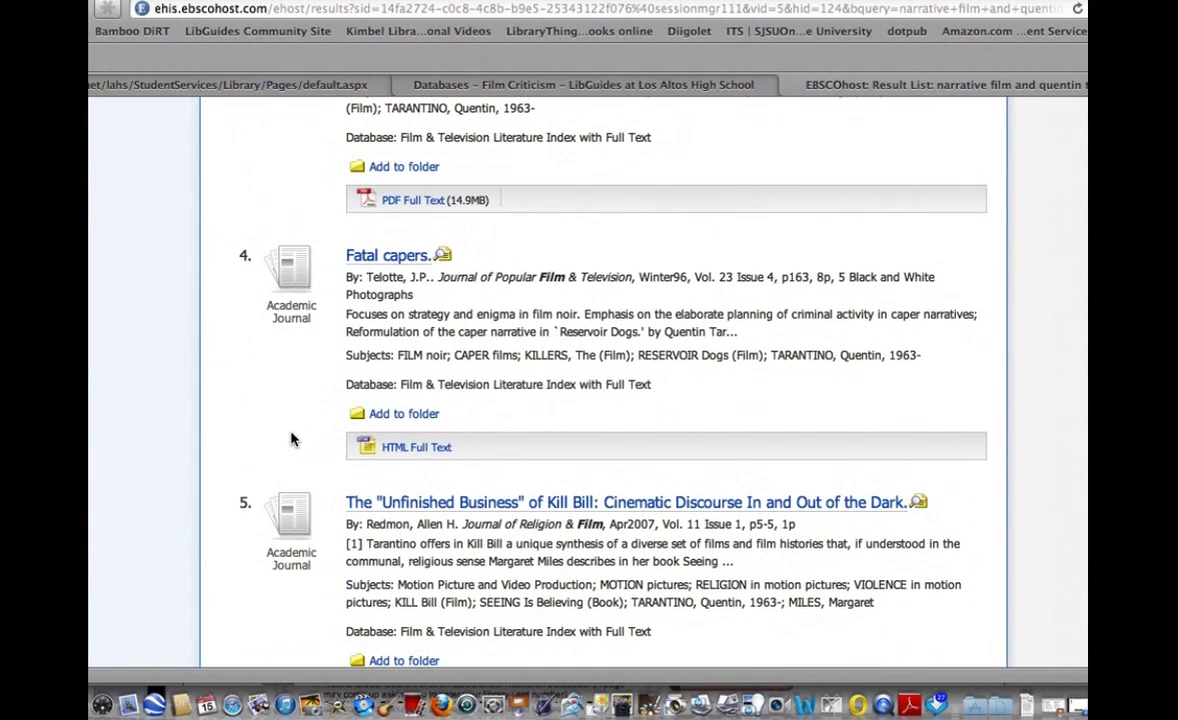
# Open the Fatal capers record and search the page for 'tarantino'.
pyautogui.click(372, 257)
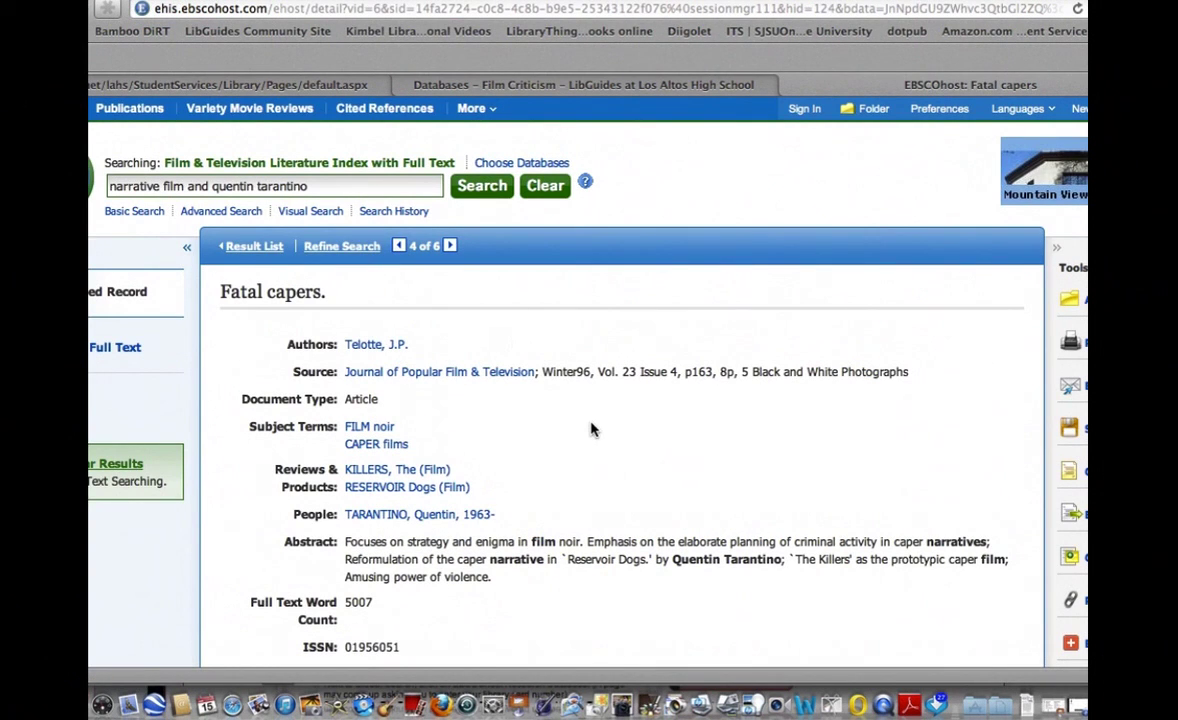
pyautogui.scroll(-2, 590, 428)
pyautogui.scroll(-1, 590, 428)
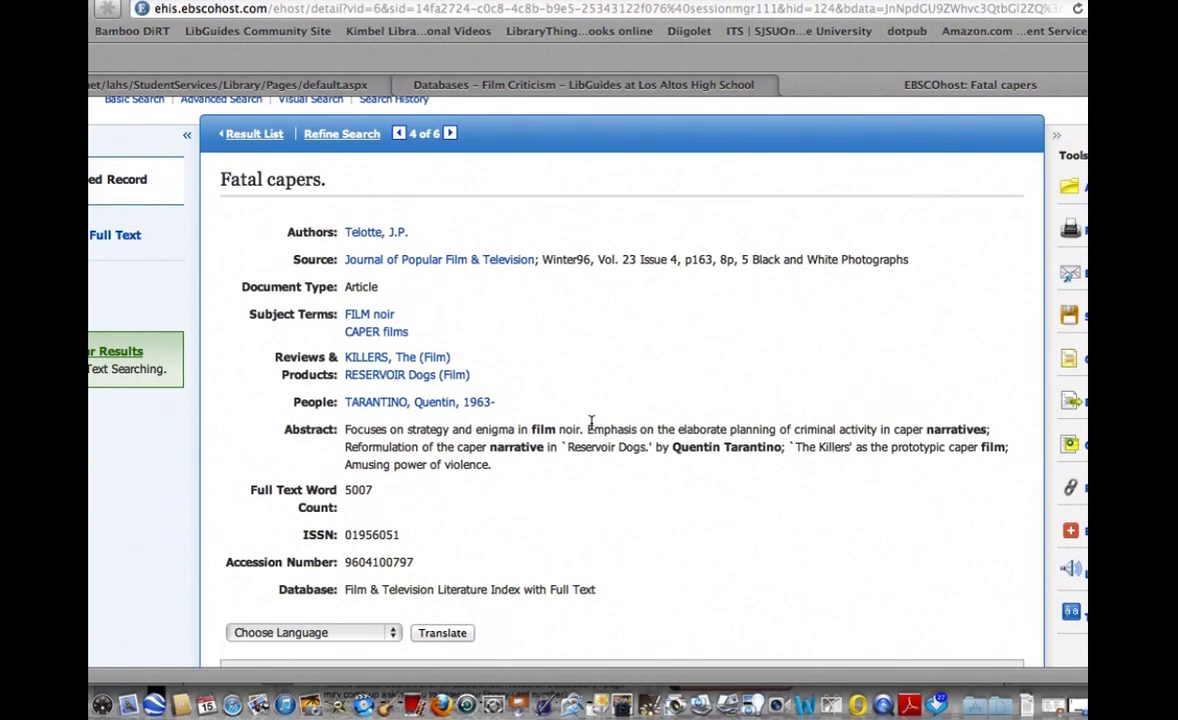
pyautogui.press('super+f')
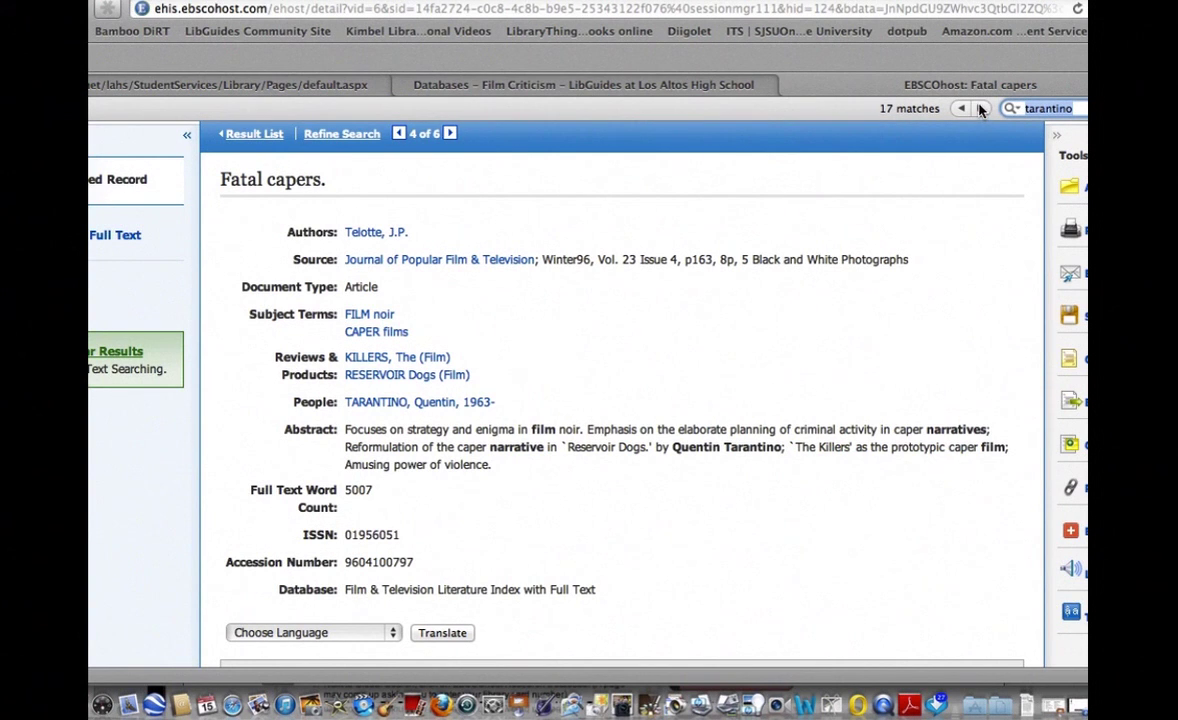
pyautogui.click(1070, 108)
pyautogui.press('Return')
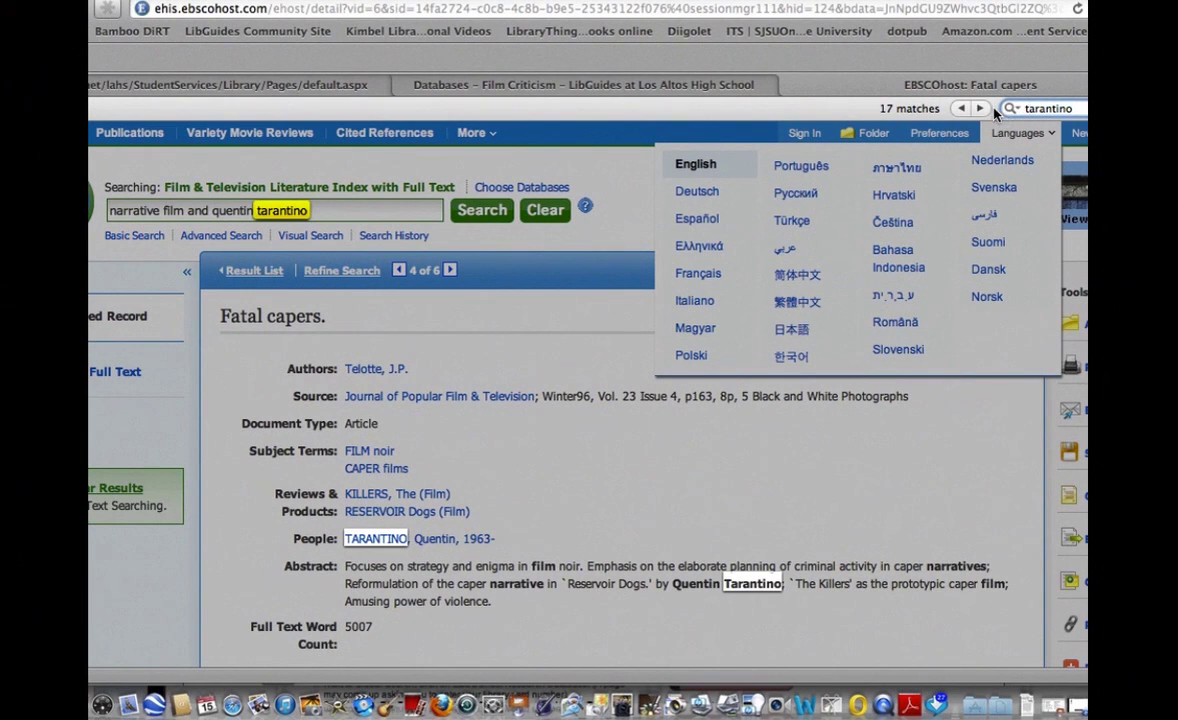
# Step through the Tarantino matches to the Gavin Smith interview passage.
pyautogui.click(979, 110)
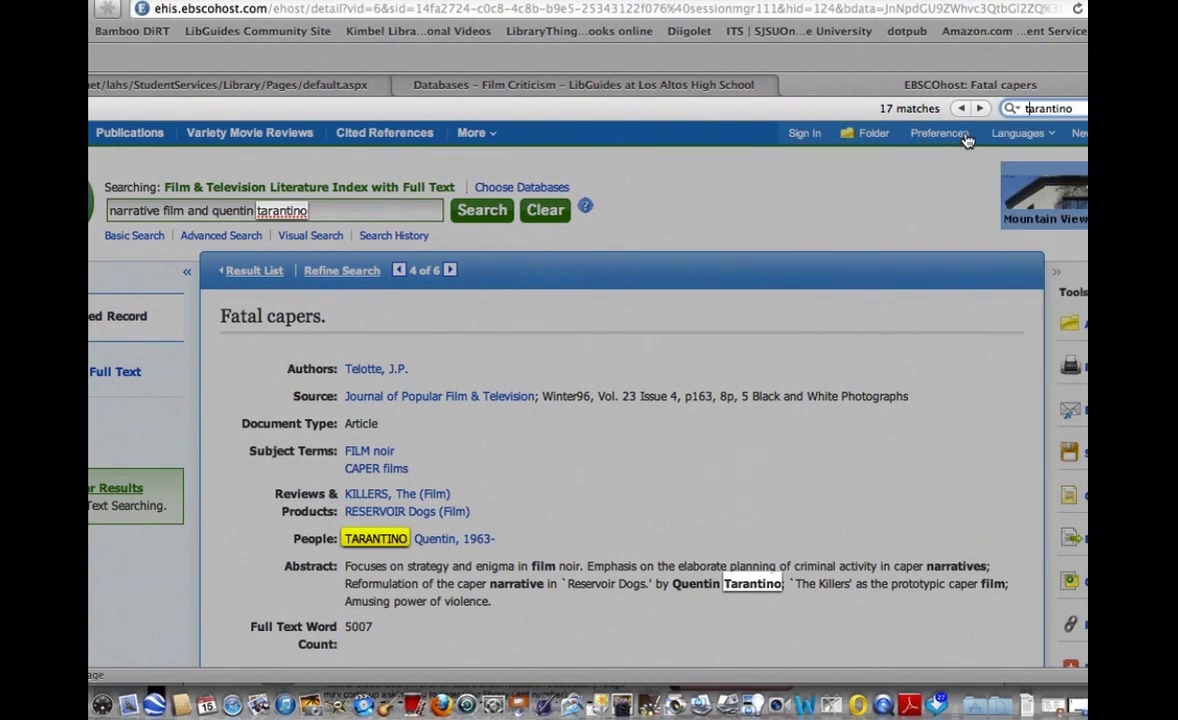
pyautogui.click(979, 110)
pyautogui.click(979, 110)
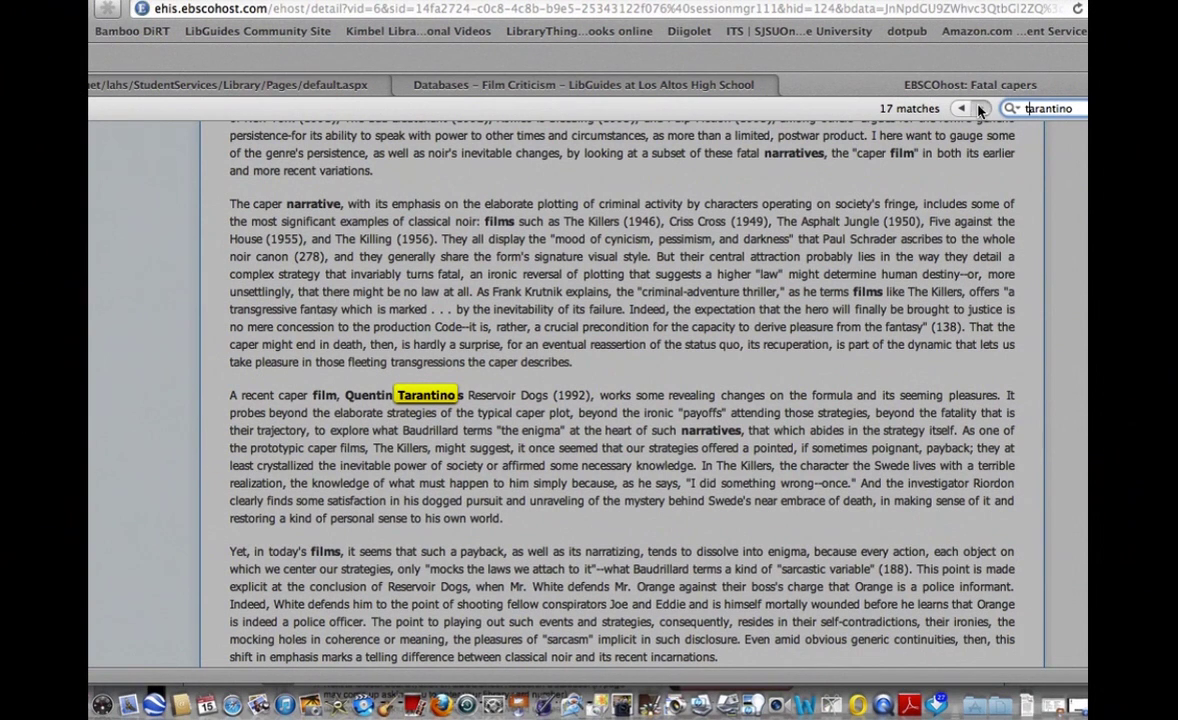
pyautogui.click(980, 109)
pyautogui.click(980, 109)
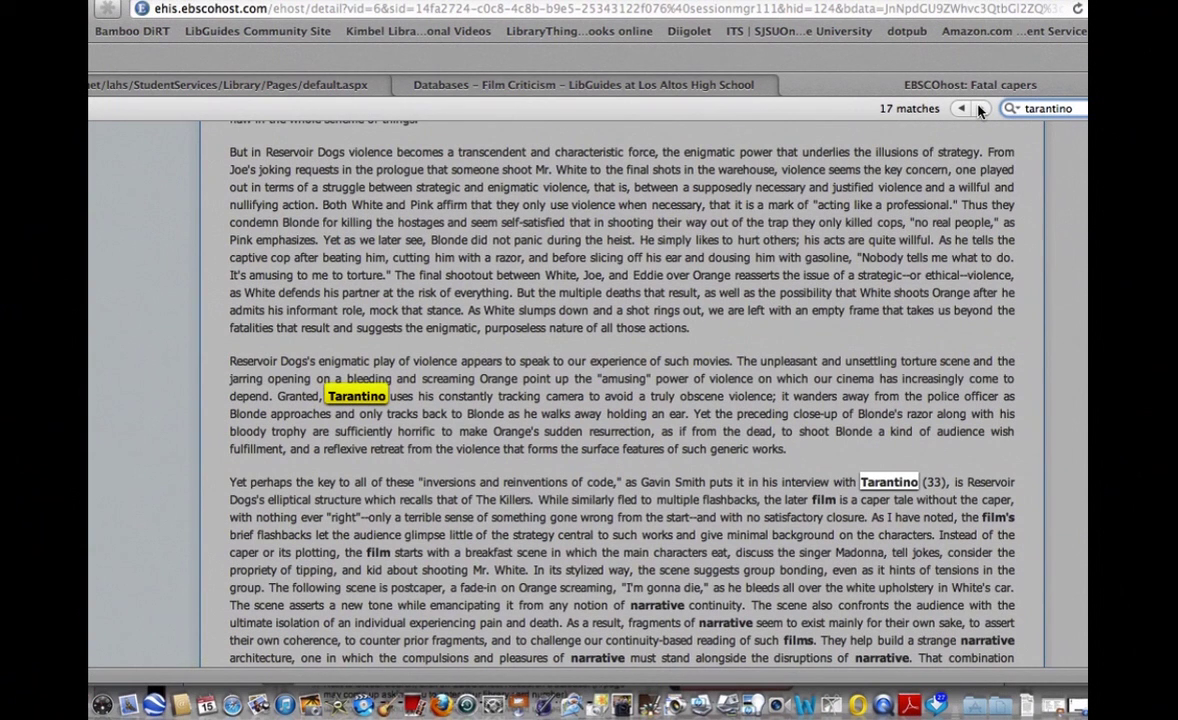
pyautogui.click(980, 109)
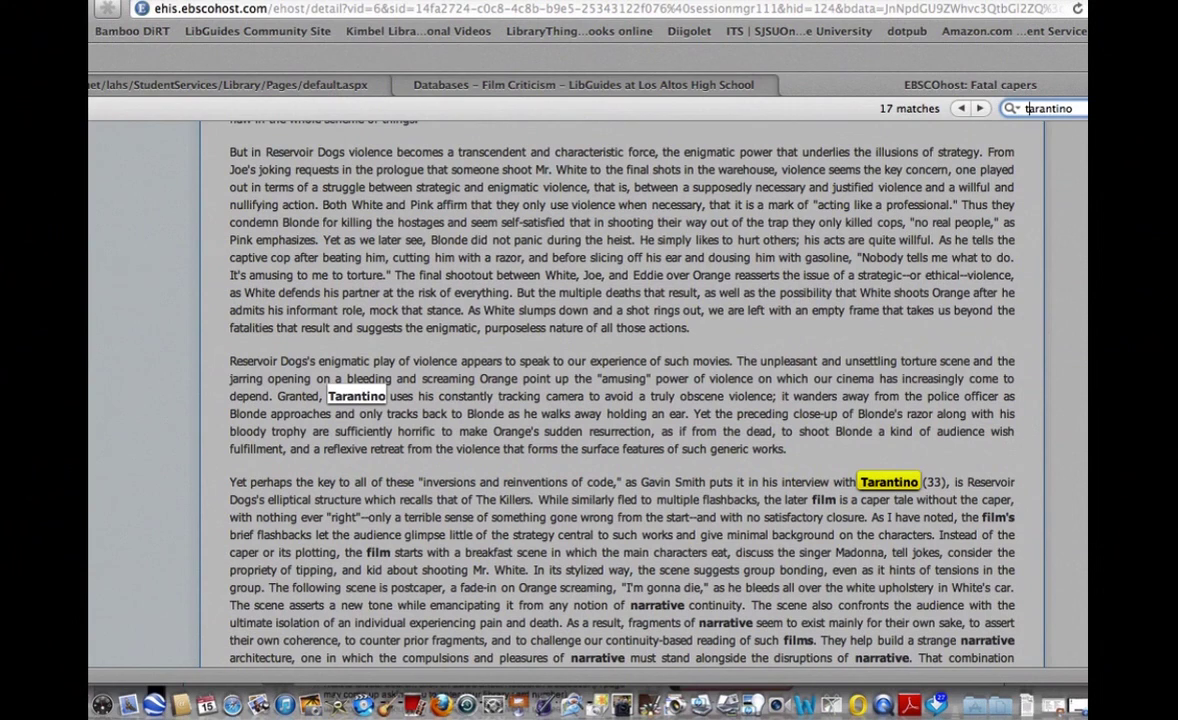
pyautogui.press('Escape')
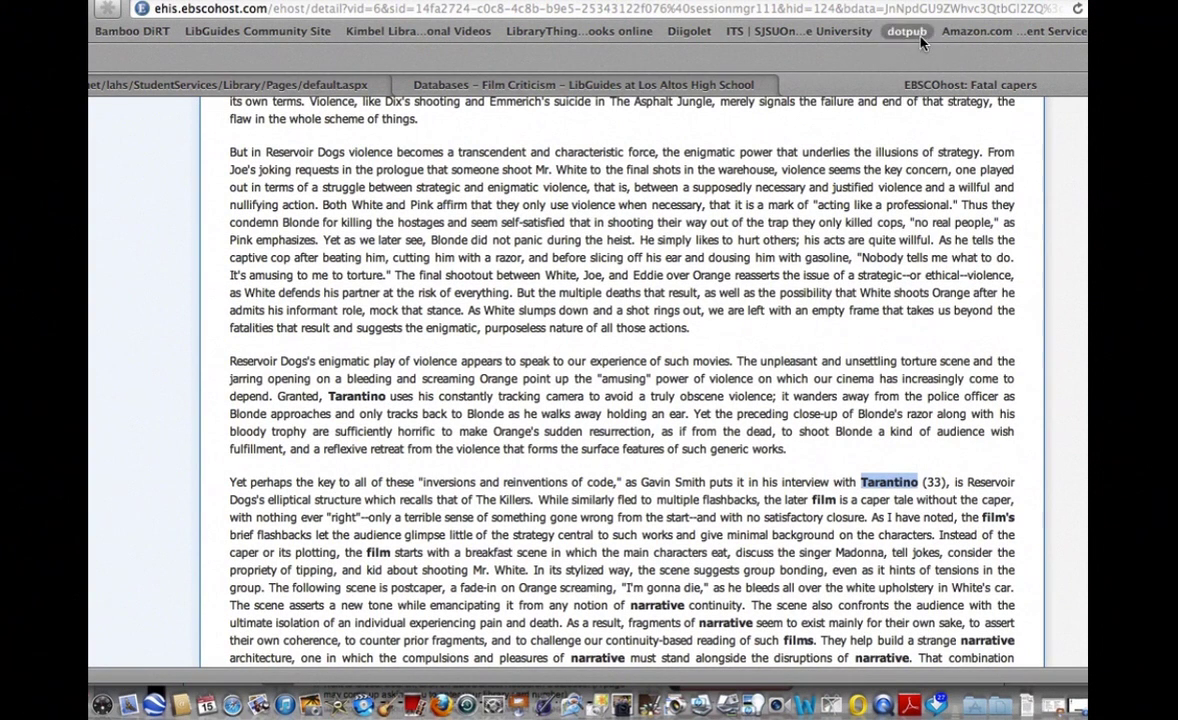
# Save a Diigo bookmark of Fatal capers tagged 'reservoir dogs'.
pyautogui.click(688, 31)
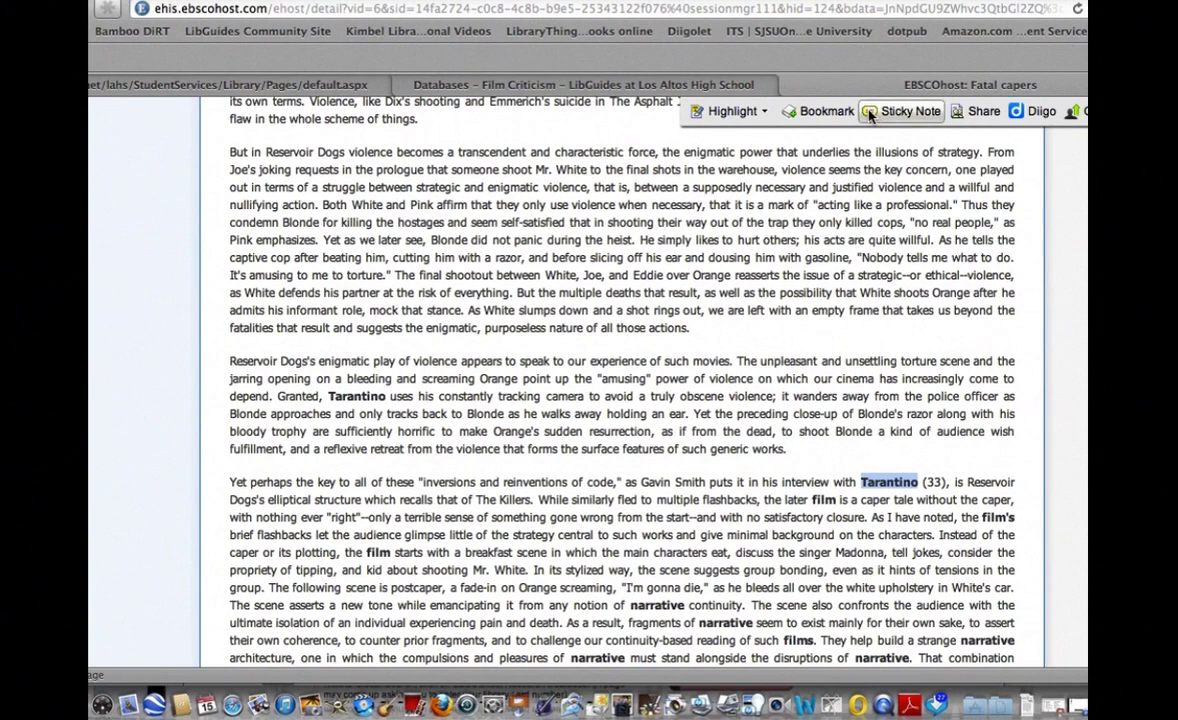
pyautogui.click(1017, 110)
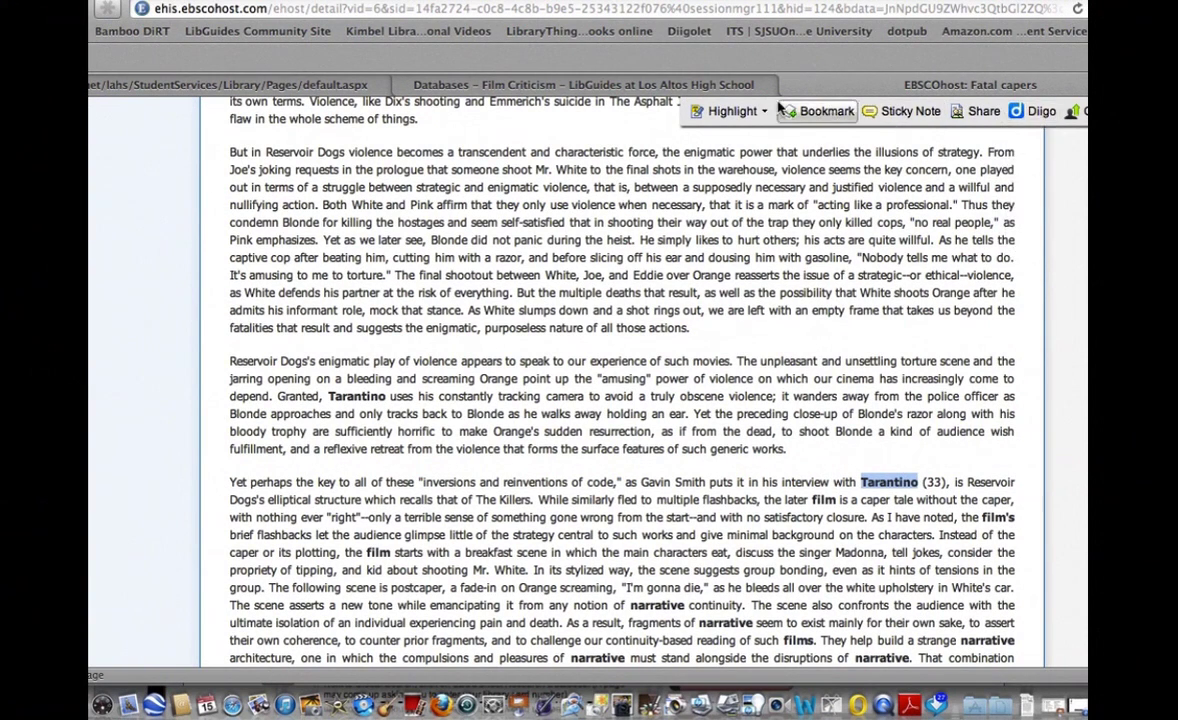
pyautogui.click(801, 117)
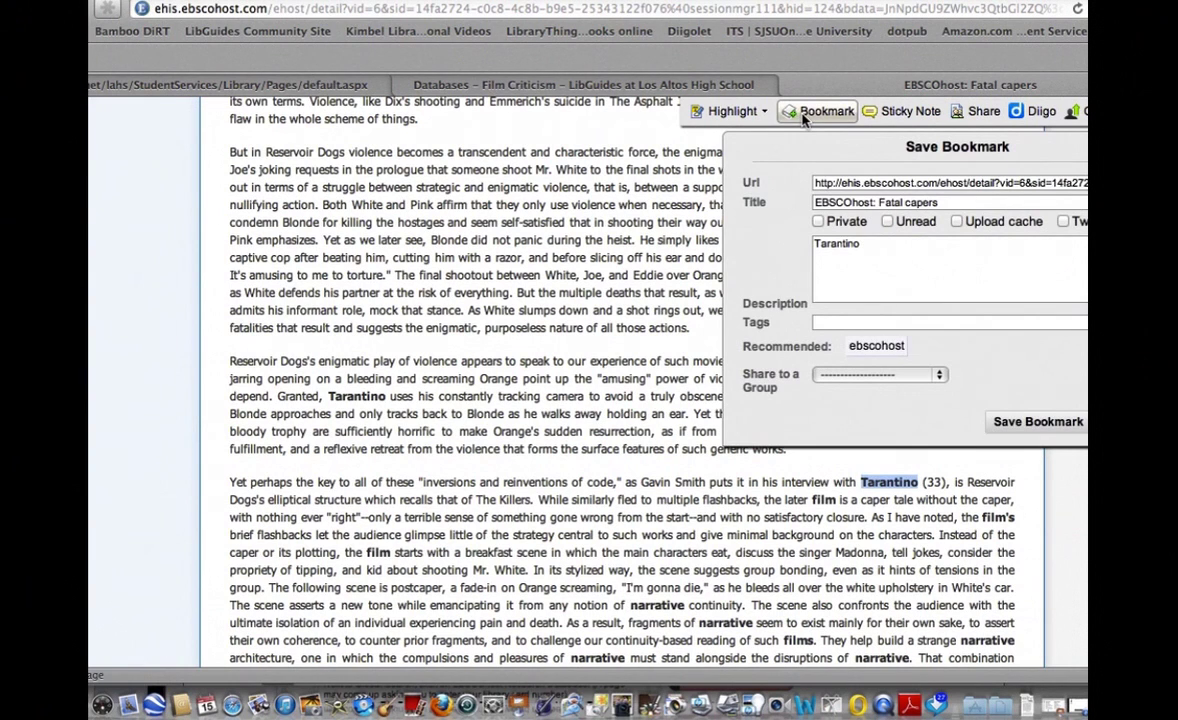
pyautogui.click(836, 322)
pyautogui.write('pul')
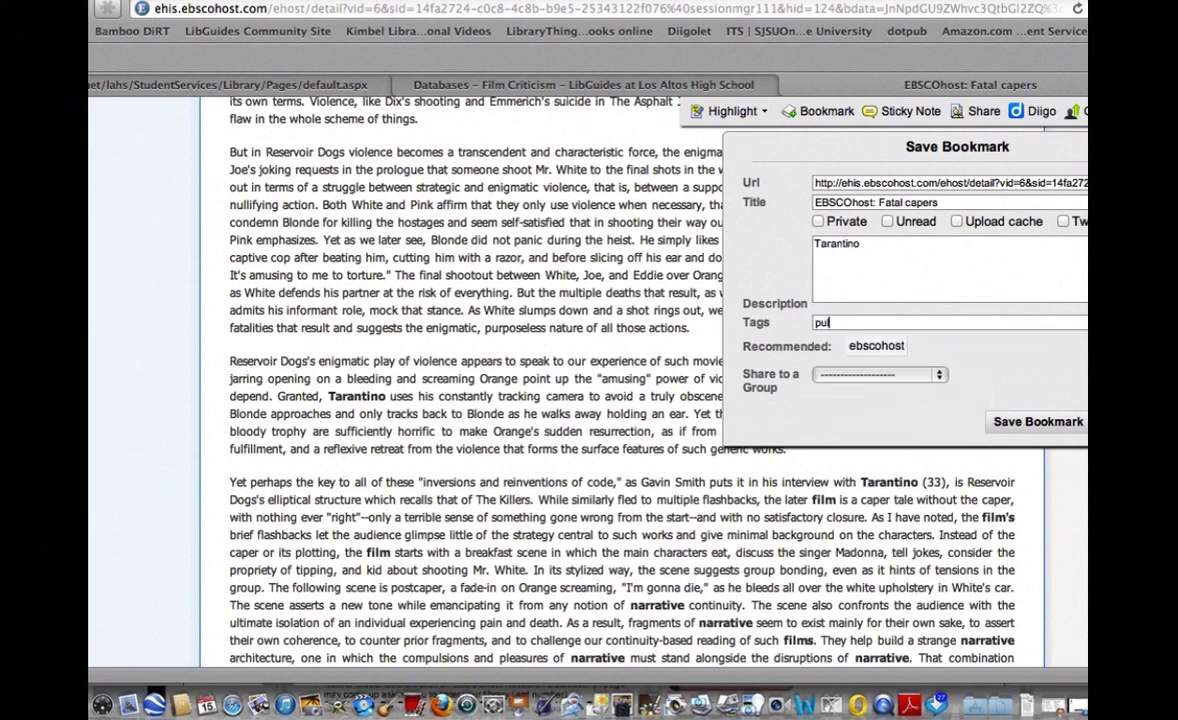
pyautogui.write('p ficti')
pyautogui.press('BackSpace')
pyautogui.press('BackSpace')
pyautogui.press('BackSpace')
pyautogui.press('BackSpace')
pyautogui.press('BackSpace')
pyautogui.press('BackSpace')
pyautogui.press('BackSpace')
pyautogui.press('BackSpace')
pyautogui.press('BackSpace')
pyautogui.press('BackSpace')
pyautogui.write('reservoir dogs')
pyautogui.click(1044, 424)
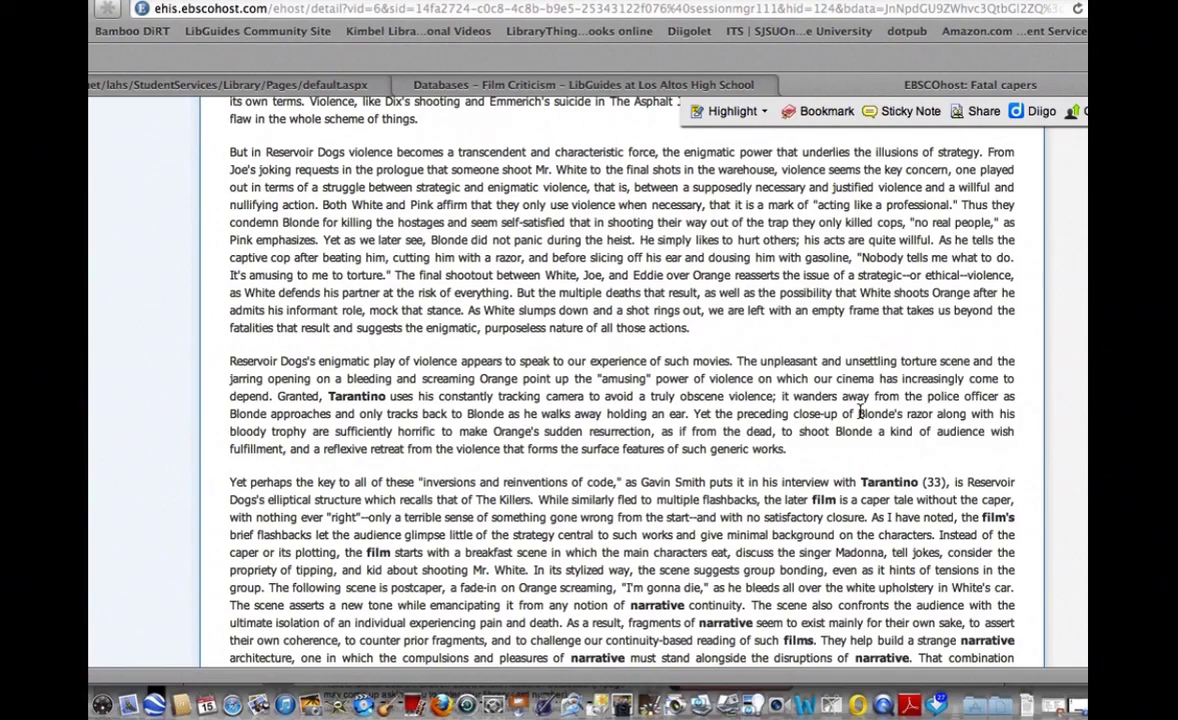
# Highlight the 'Along with that social target's disappearance' paragraph and open Diigo My Library.
pyautogui.scroll(6, 860, 412)
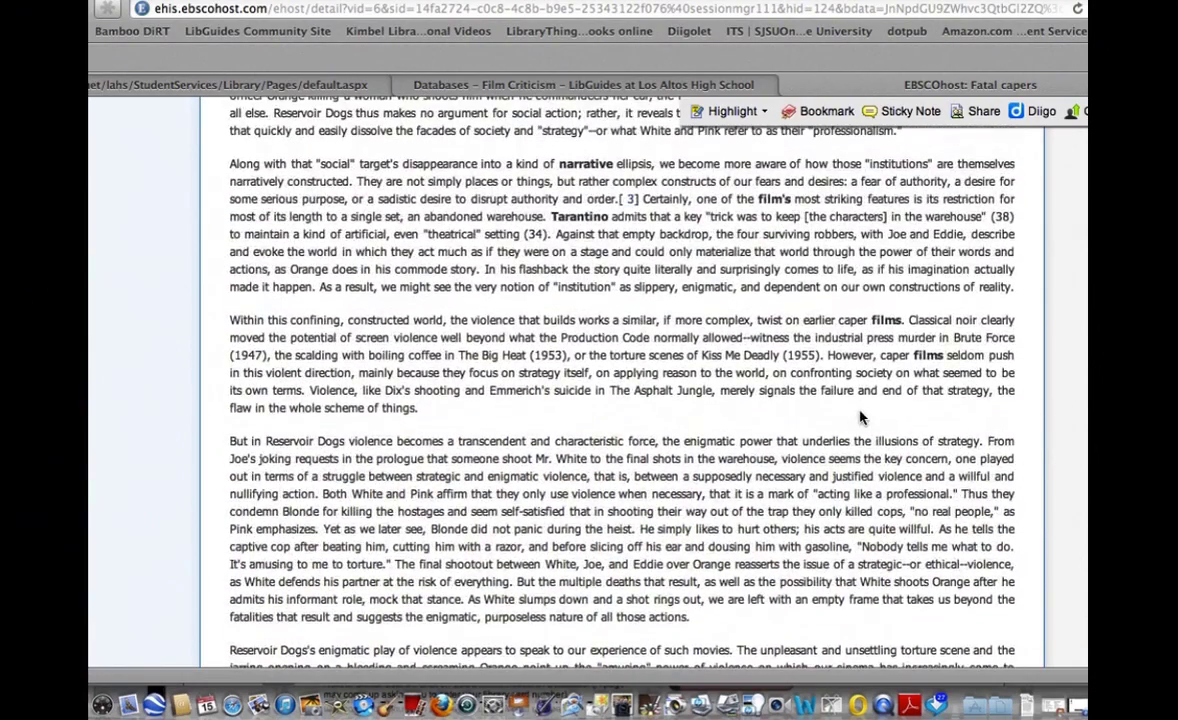
pyautogui.scroll(2, 860, 417)
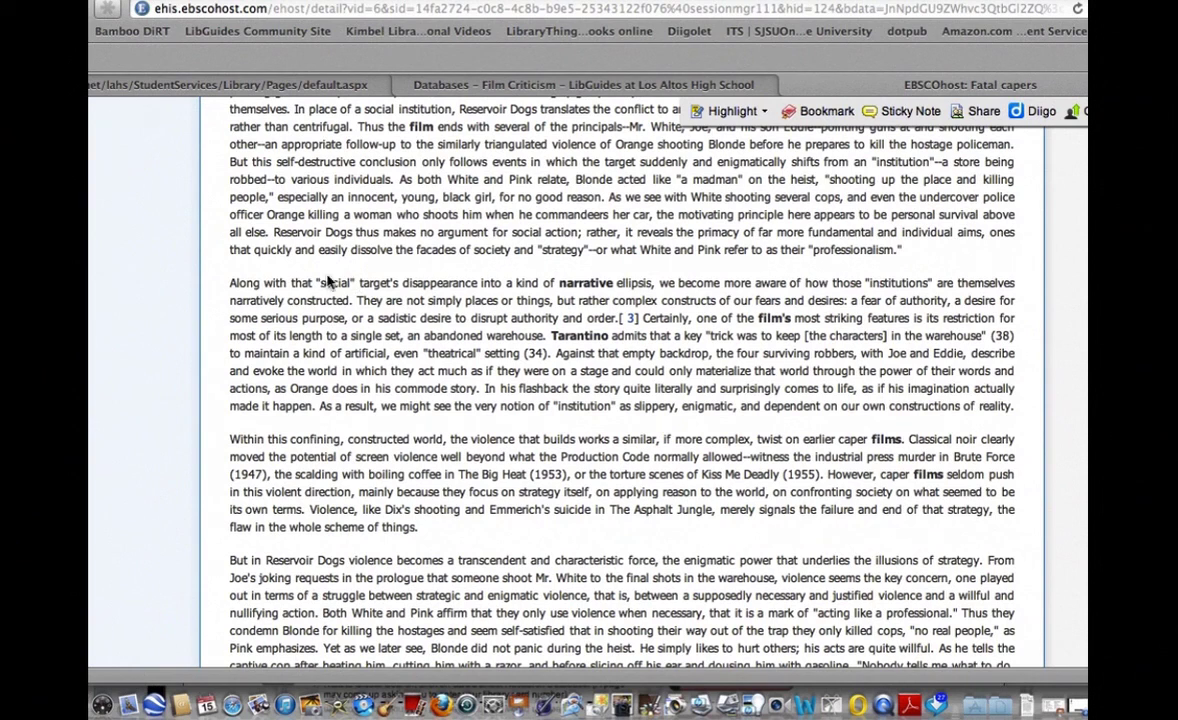
pyautogui.click(724, 112)
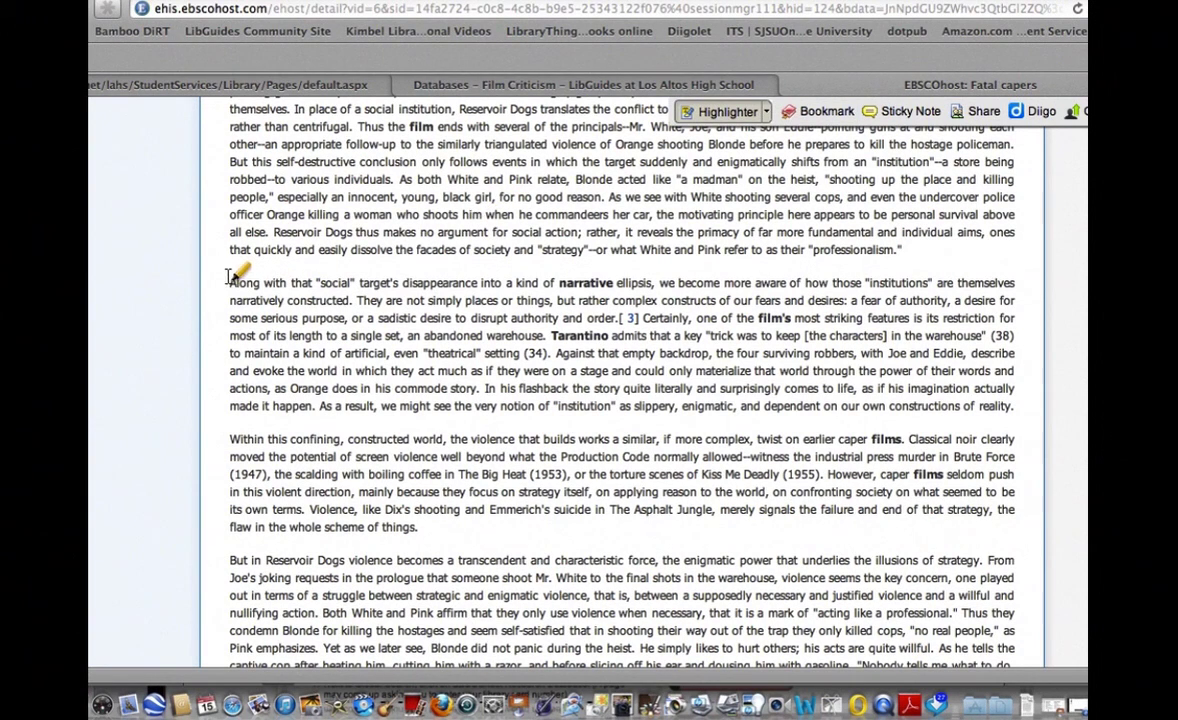
pyautogui.moveTo(230, 276); pyautogui.dragTo(1027, 406)
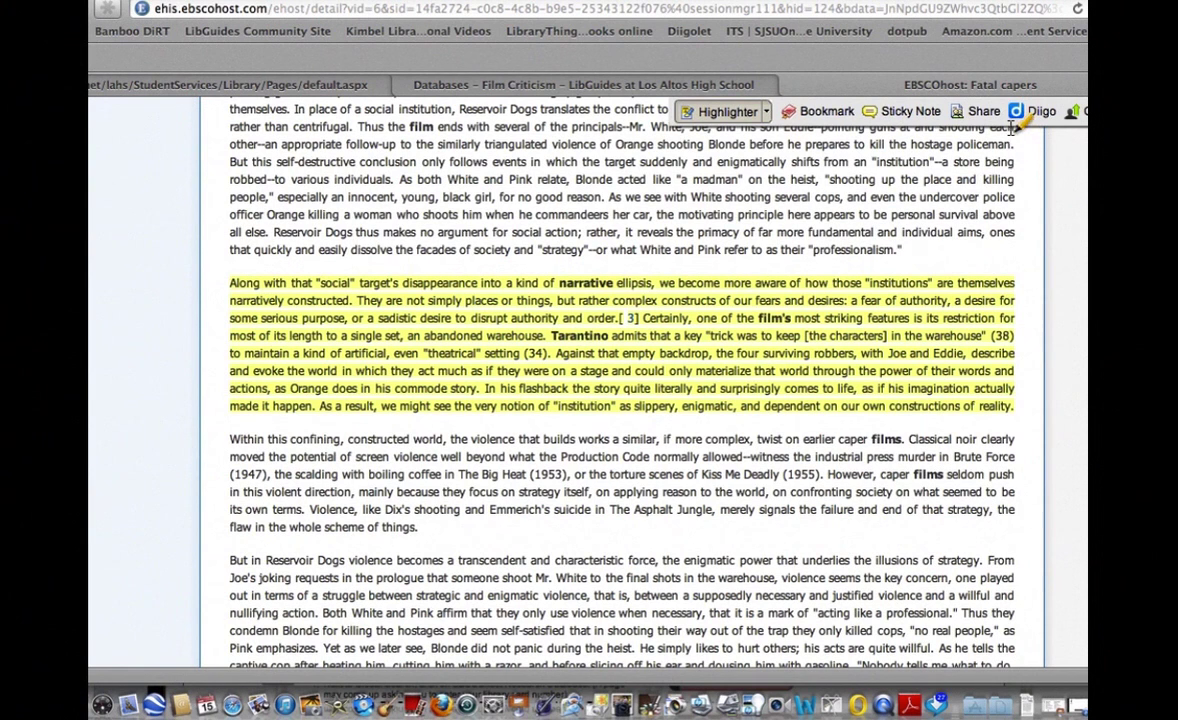
pyautogui.click(1040, 111)
pyautogui.click(1043, 138)
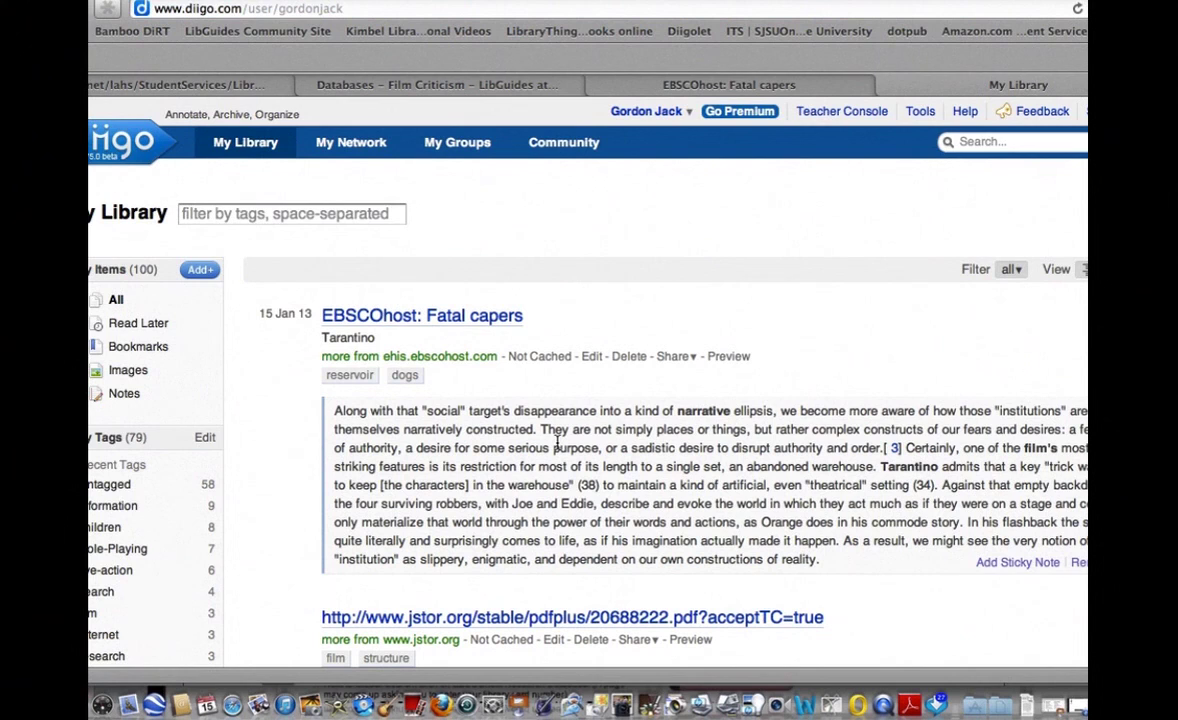
# Review the Diigo library and the Thread Structure JSTOR PDF, then return to the Fatal capers article.
pyautogui.scroll(-6, 557, 446)
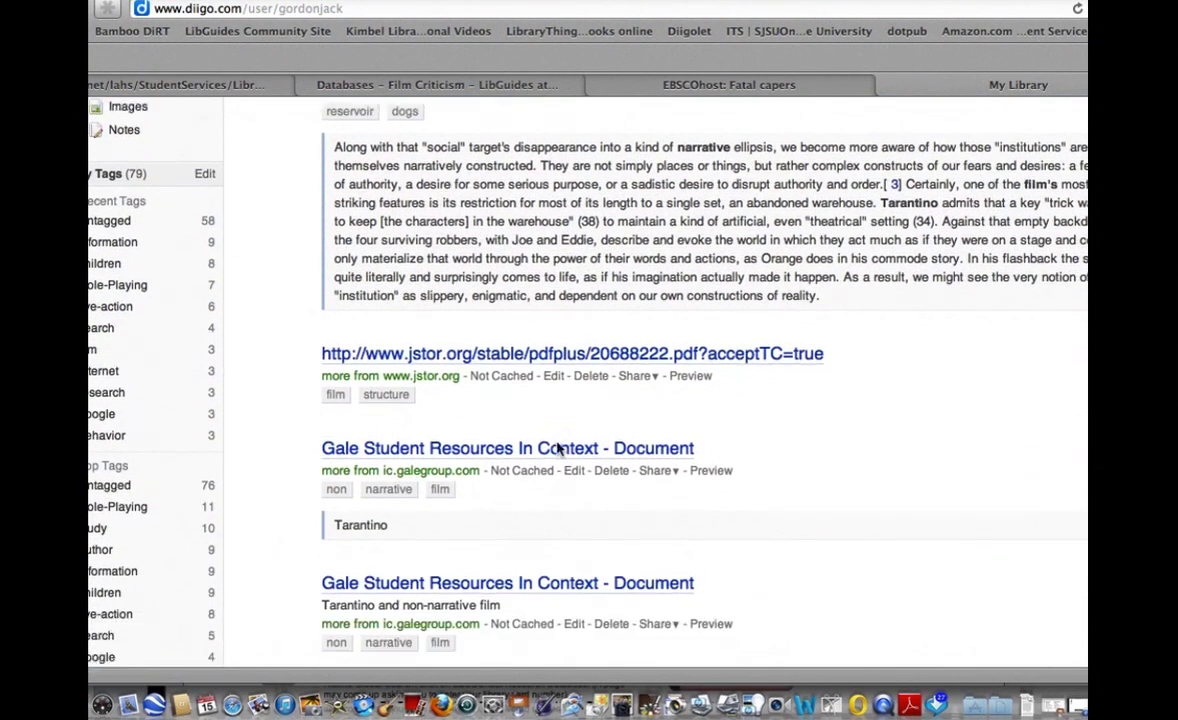
pyautogui.scroll(1, 557, 446)
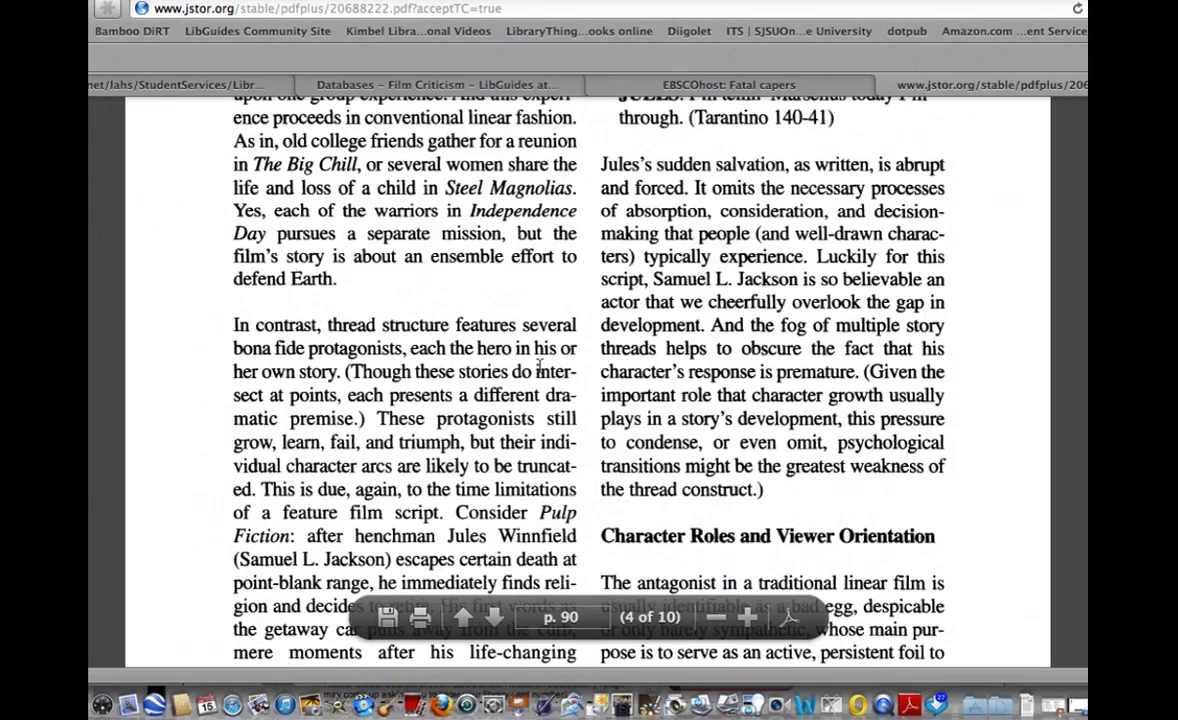
pyautogui.scroll(-20, 539, 372)
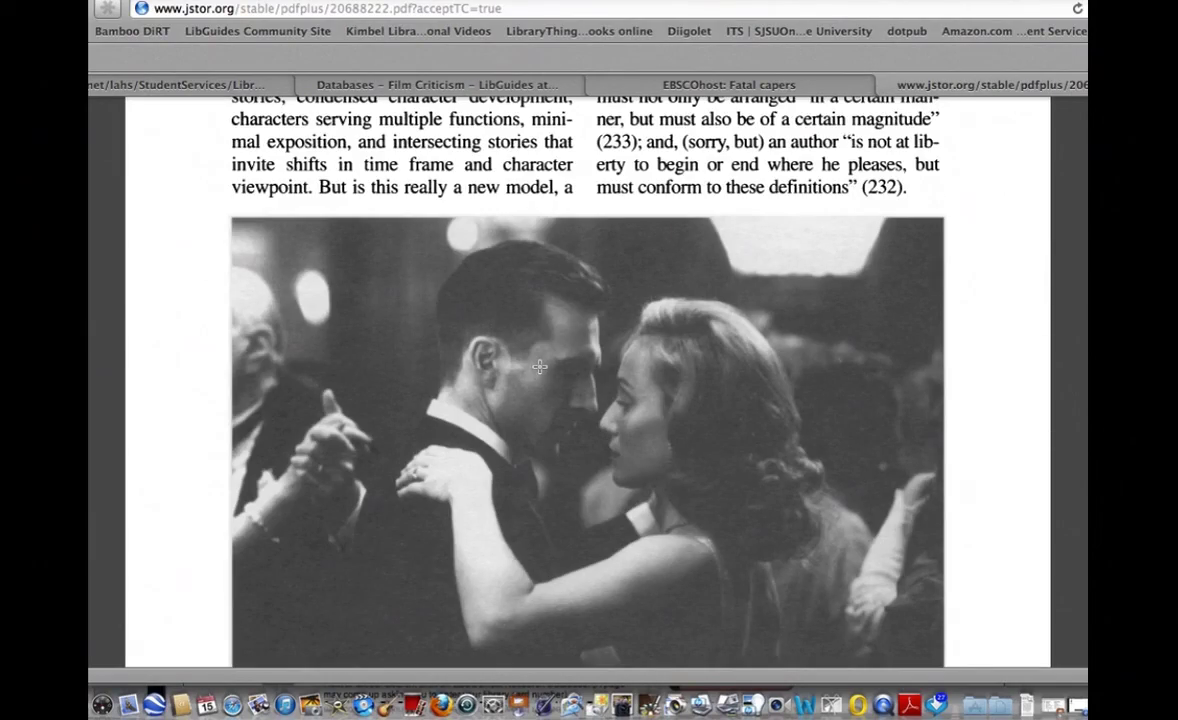
pyautogui.click(693, 86)
# Show the citation formats for the Fatal capers record from the Cite tool.
pyautogui.scroll(10, 689, 363)
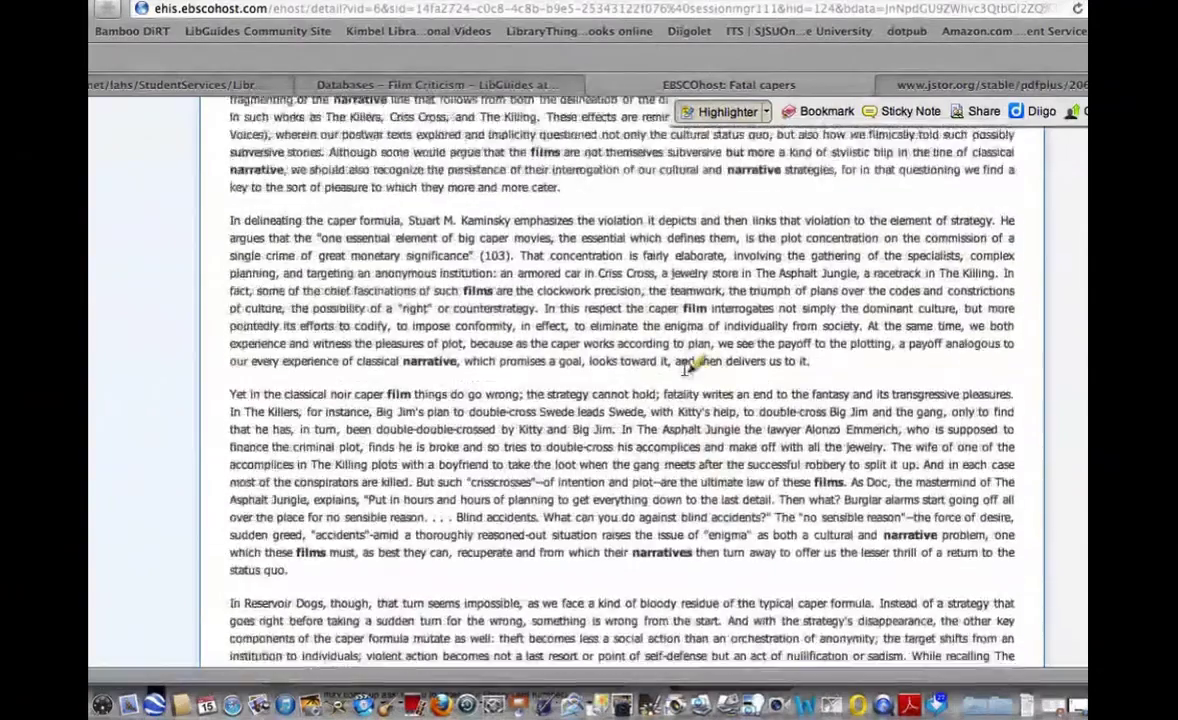
pyautogui.scroll(15, 686, 365)
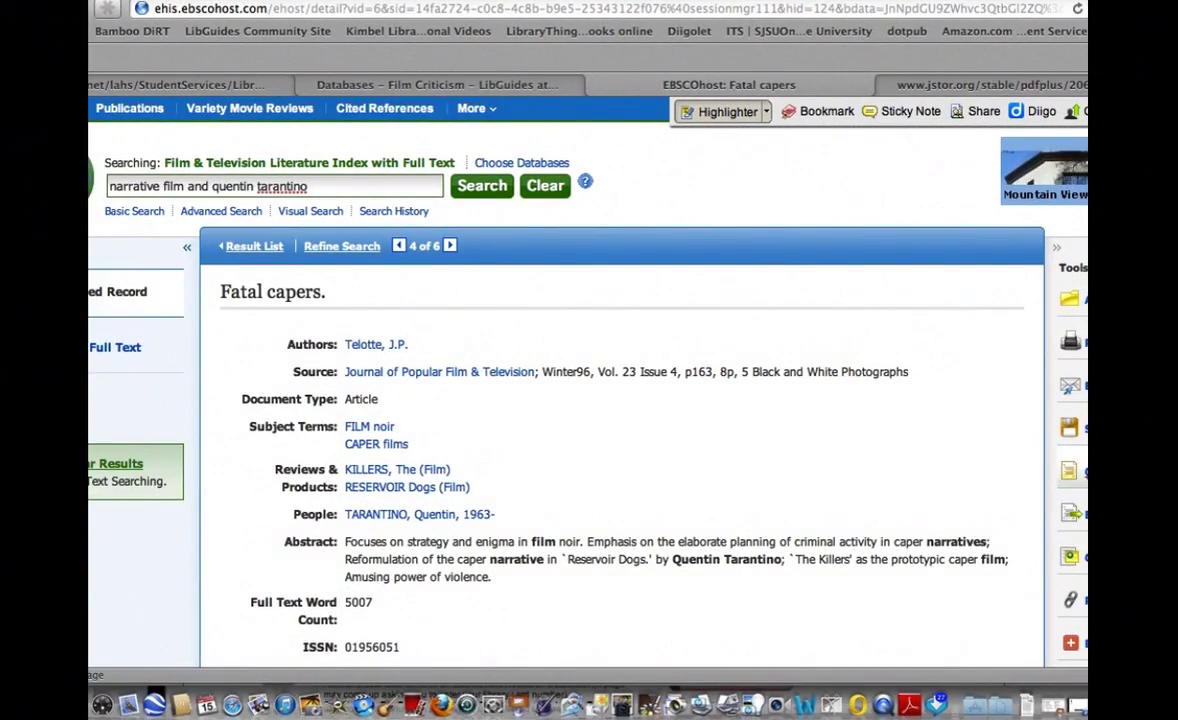
pyautogui.click(1069, 470)
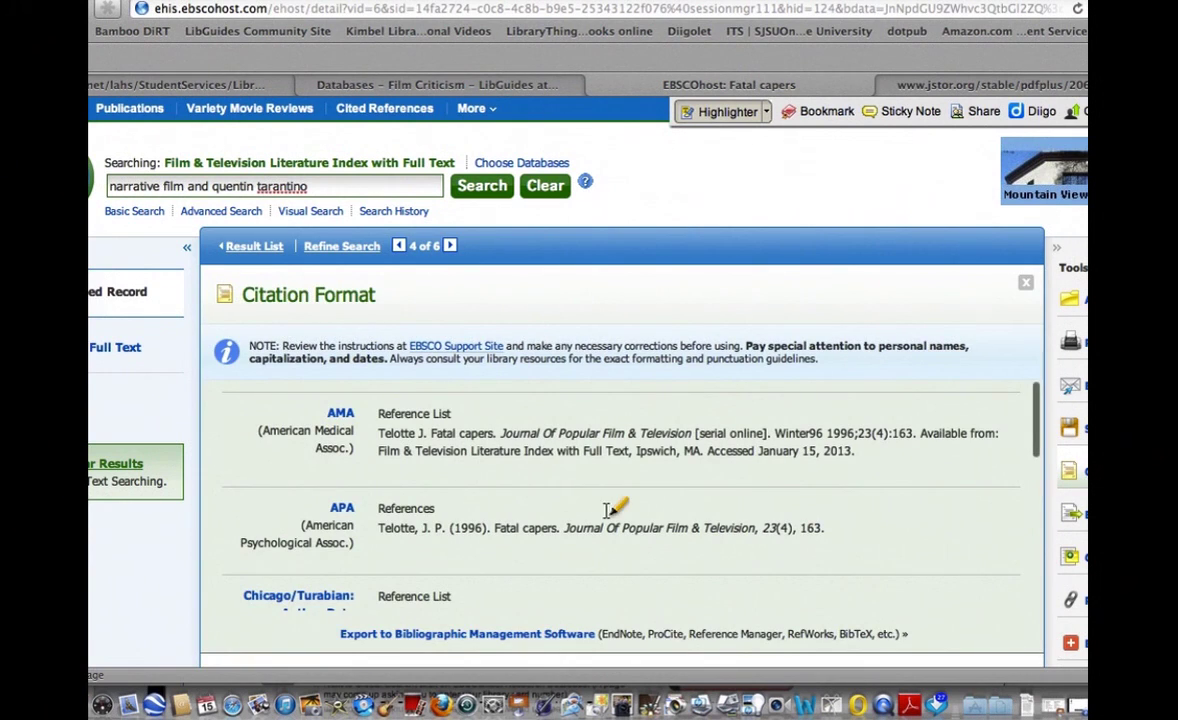
# Turn off highlighting and select the MLA Works Cited citation for Fatal Capers to copy.
pyautogui.scroll(-5, 645, 530)
pyautogui.scroll(-4, 644, 535)
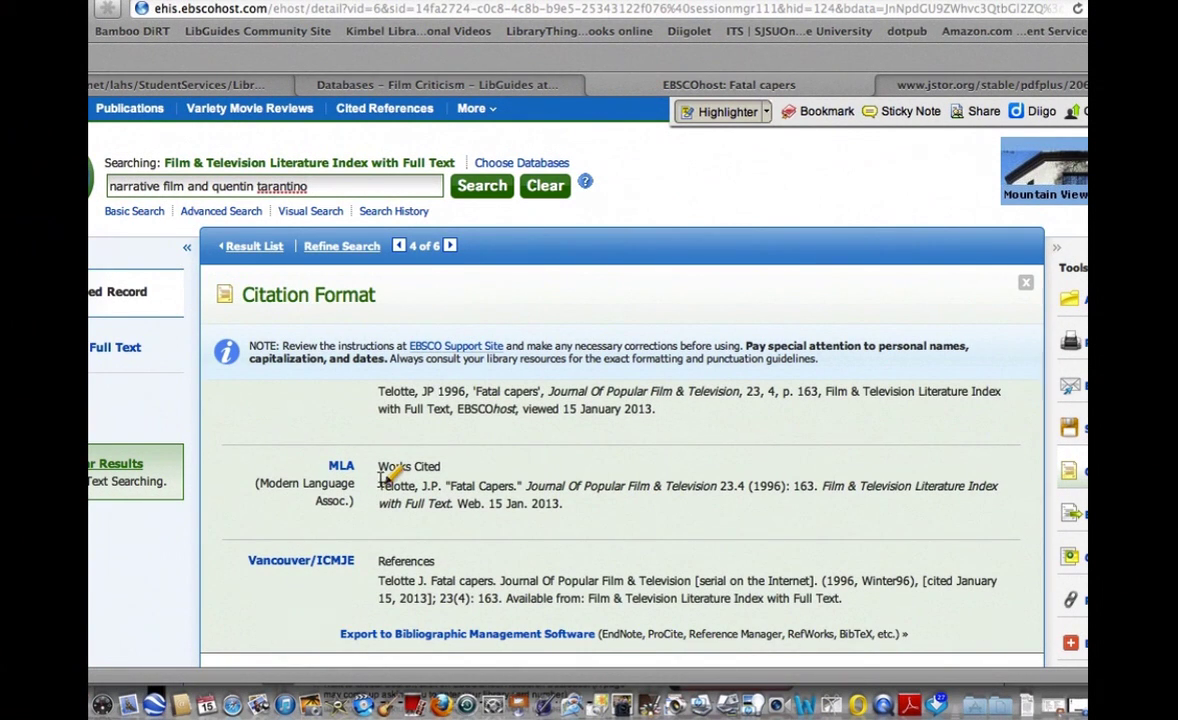
pyautogui.press('Escape')
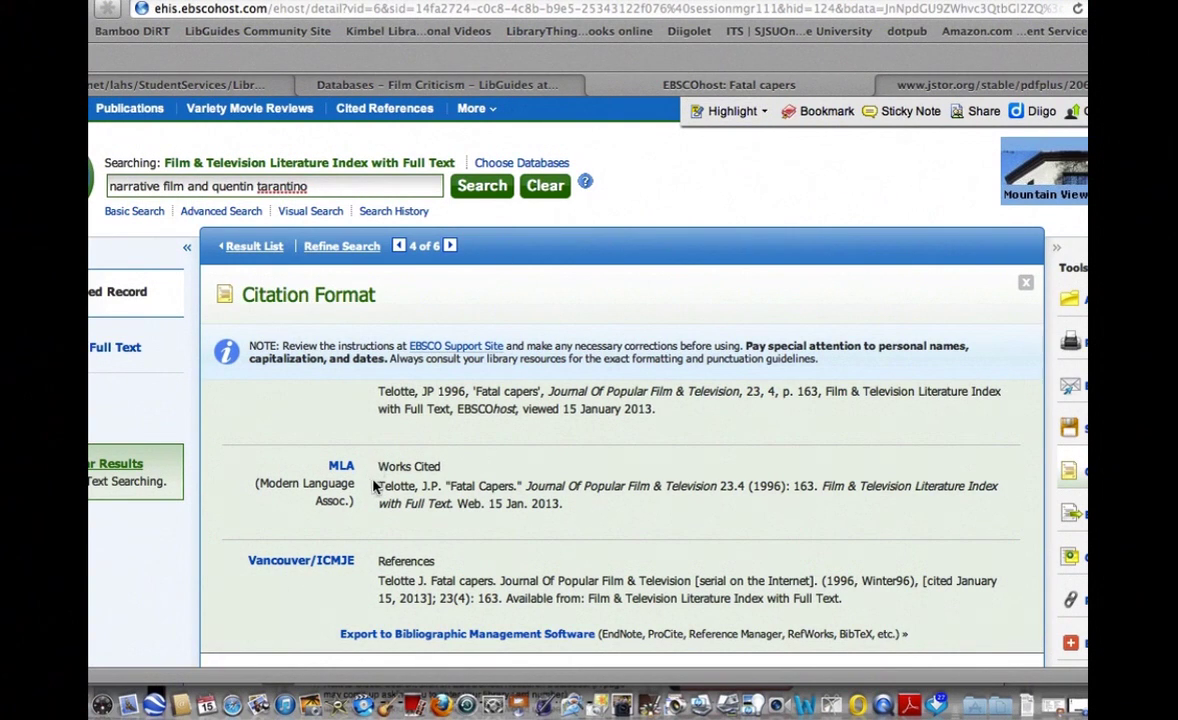
pyautogui.moveTo(379, 486); pyautogui.dragTo(585, 503)
pyautogui.press('super+c')
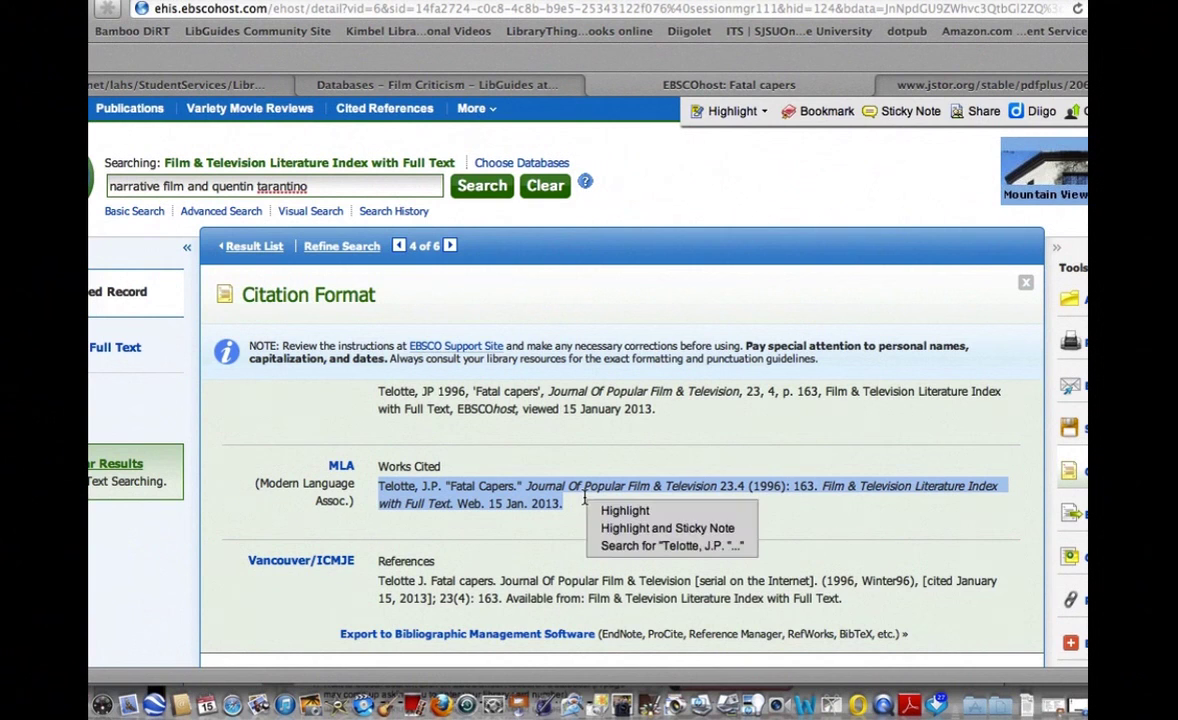
pyautogui.click(813, 706)
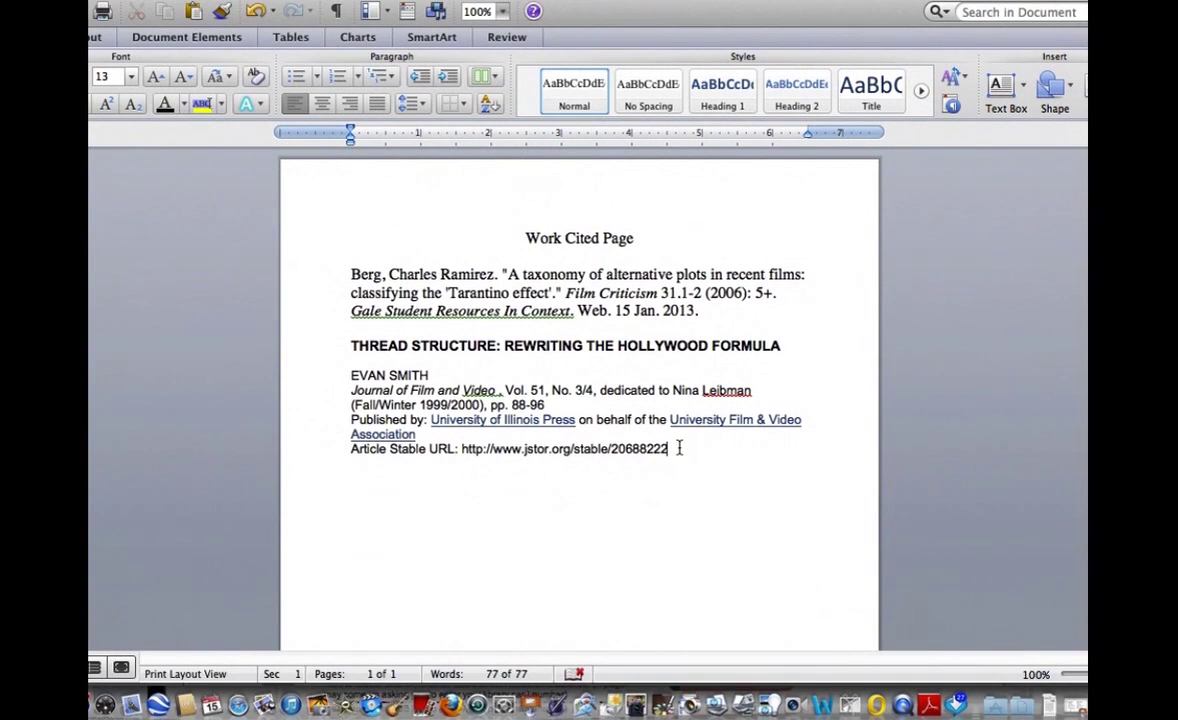
# Paste the Telotte 'Fatal Capers' MLA citation below the JSTOR URL and save the Work Cited Page.
pyautogui.press('Return')
pyautogui.press('super+v')
pyautogui.press('super+s')
pyautogui.press('super+Tab')
pyautogui.click(522, 348)
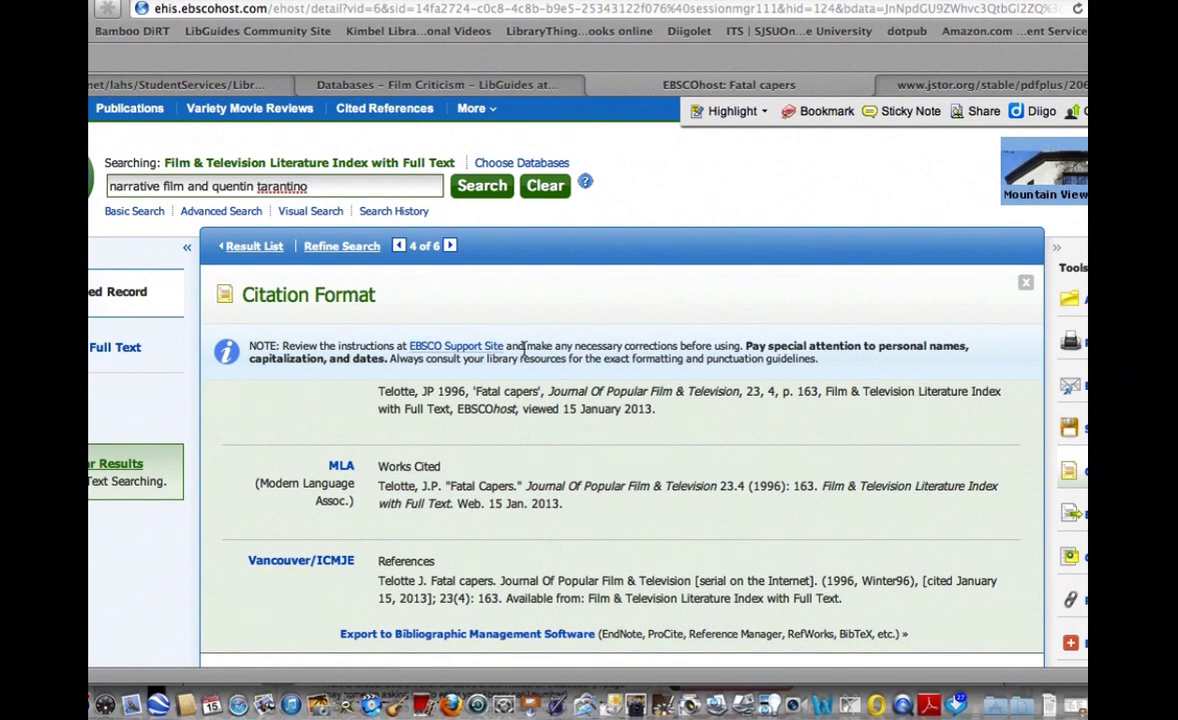